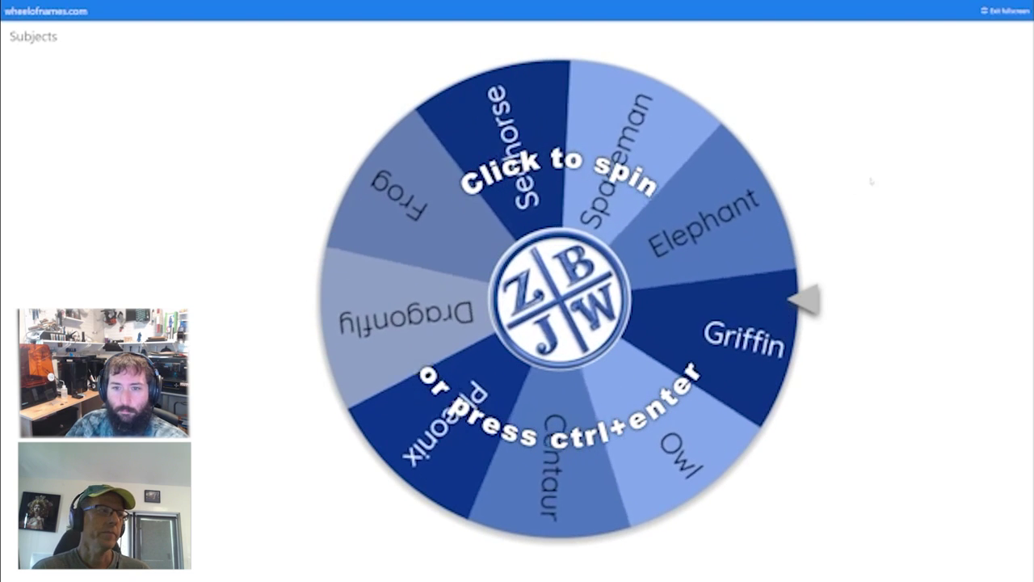
# Load the saved Art Types wheel, spin it to draw a random art style and dismiss the winner announcement.
pyautogui.click(1002, 13)
pyautogui.click(725, 40)
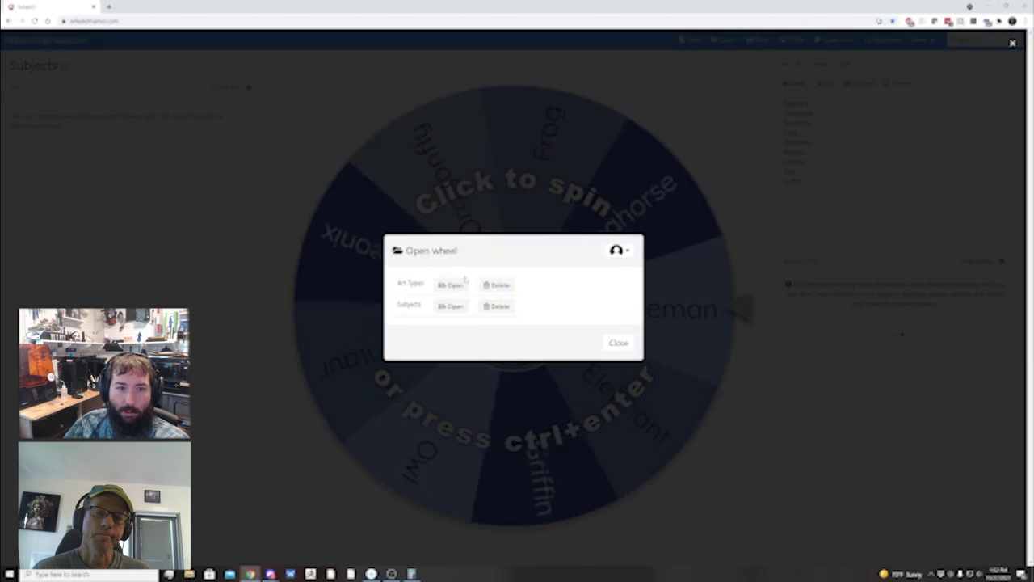
pyautogui.click(450, 285)
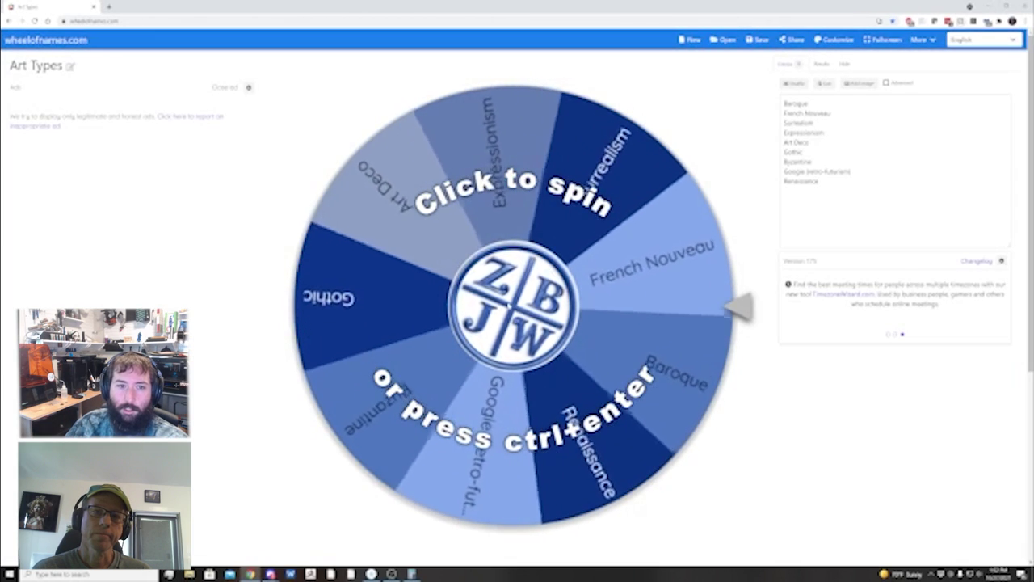
pyautogui.hotkey('ctrl', 'Return')
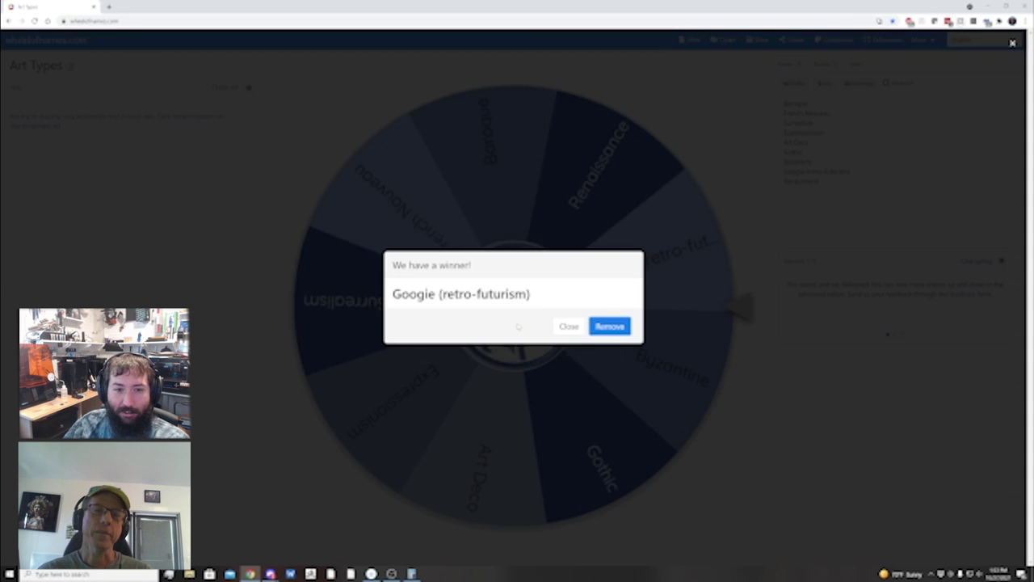
pyautogui.click(563, 358)
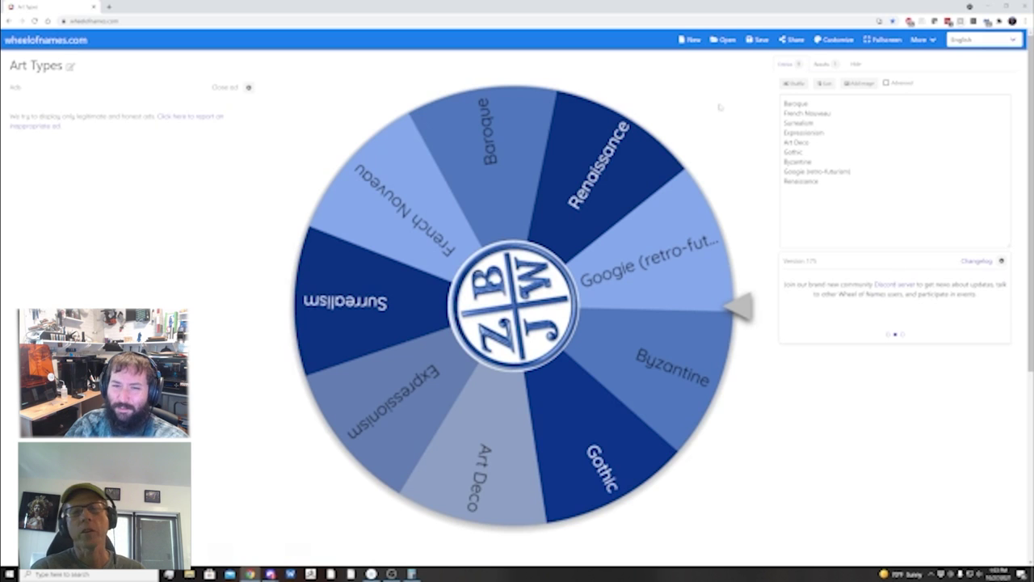
# Load the saved Subjects wheel and spin it to draw a random subject.
pyautogui.click(724, 40)
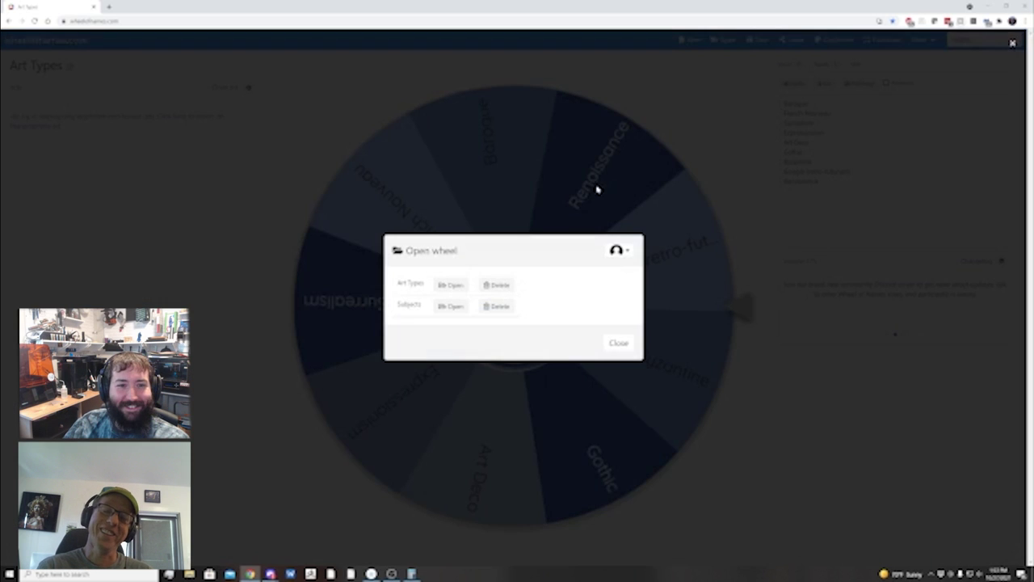
pyautogui.click(451, 306)
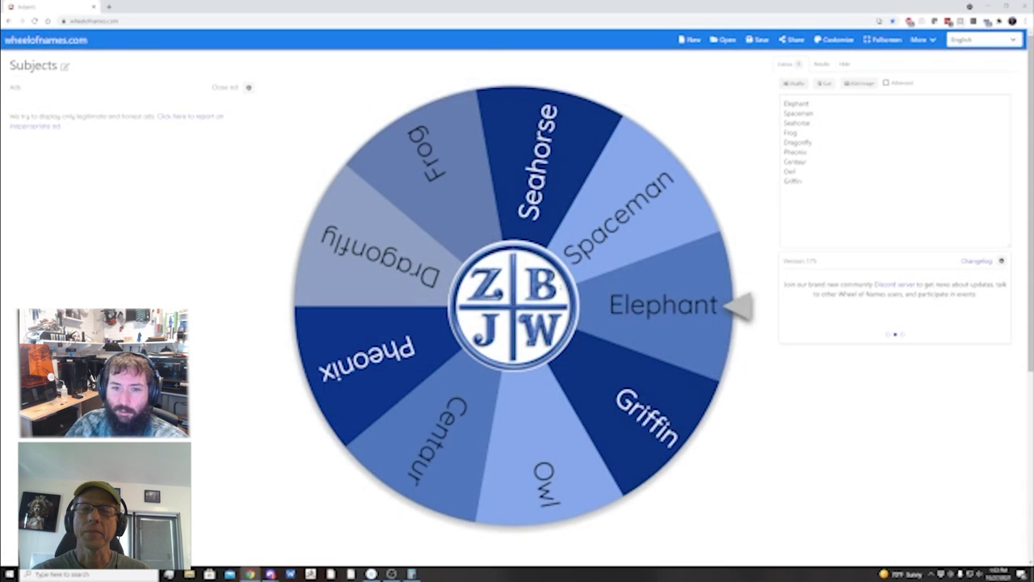
pyautogui.click(570, 439)
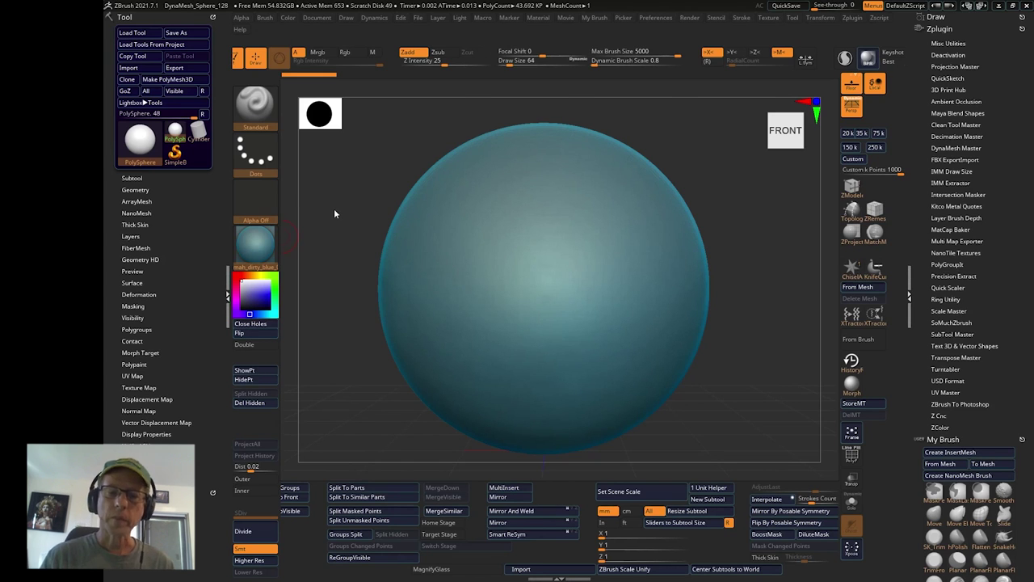
# Switch to ZBrush, make the PolyMesh3D star the active tool, and set up a non-perspective view with the ZModeler brush.
pyautogui.click(140, 141)
pyautogui.click(289, 211)
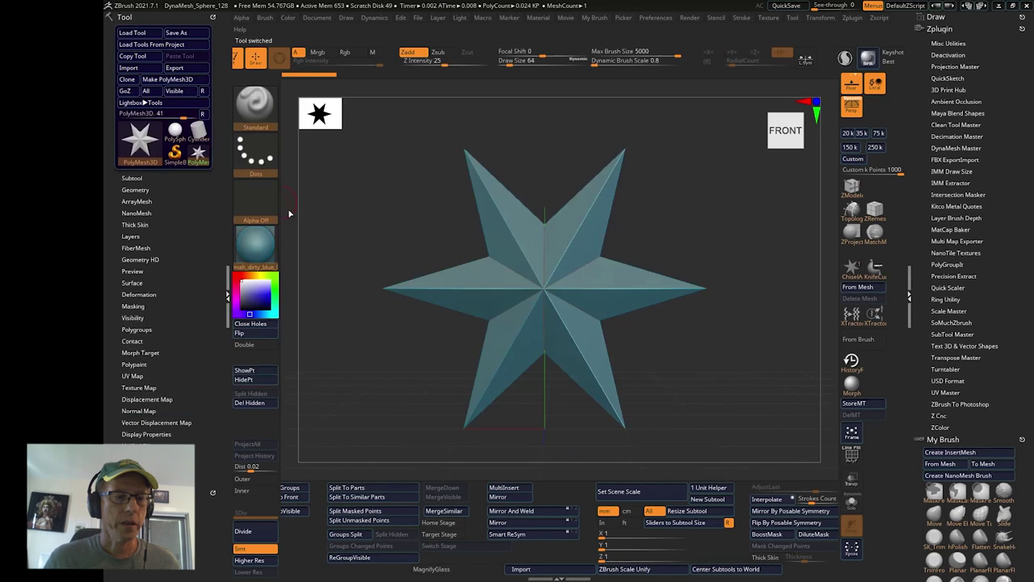
pyautogui.press('w')
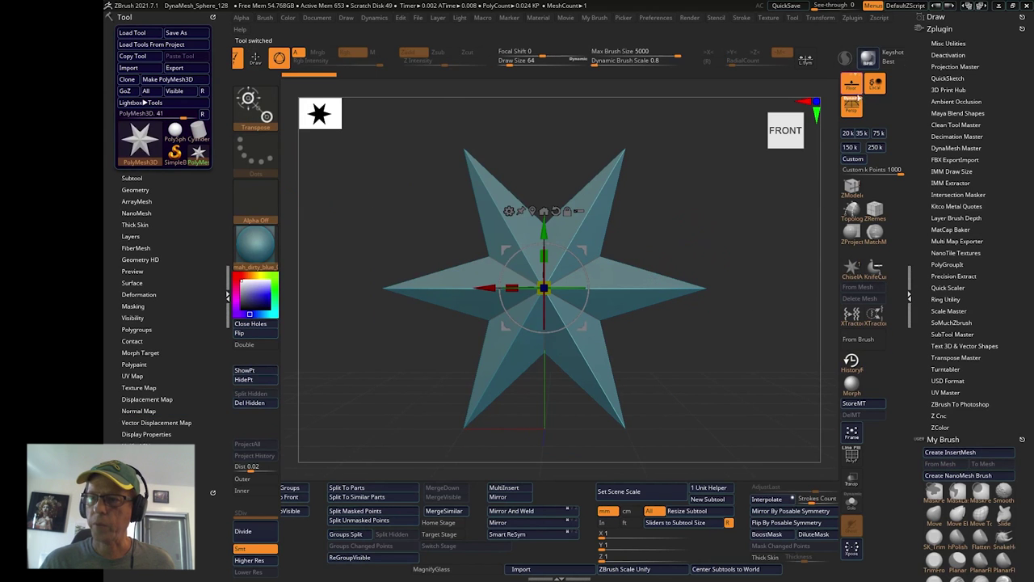
pyautogui.click(852, 105)
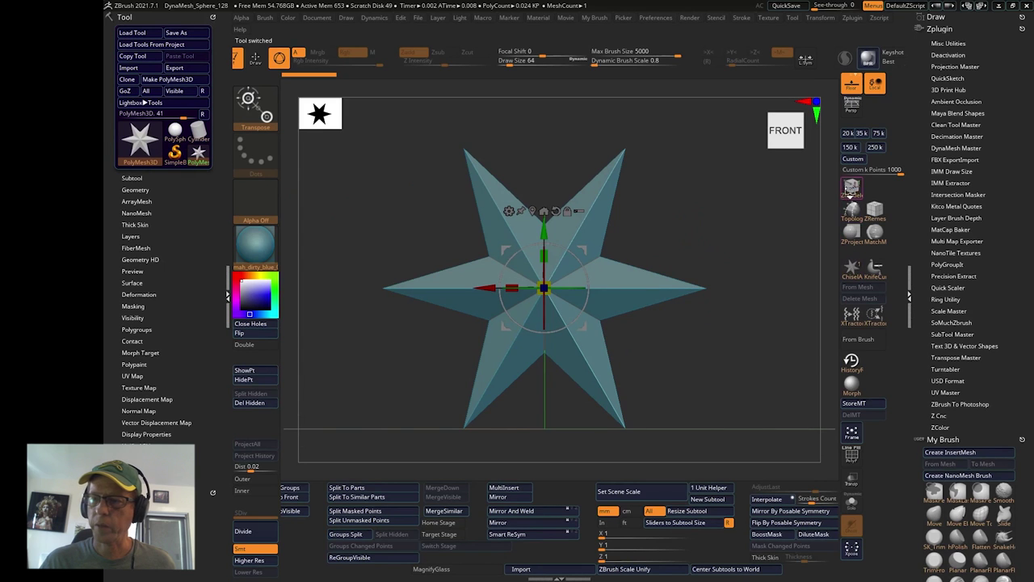
pyautogui.click(849, 191)
pyautogui.keyDown('alt'); pyautogui.moveTo(716, 314); pyautogui.dragTo(740, 318); pyautogui.keyUp('alt')
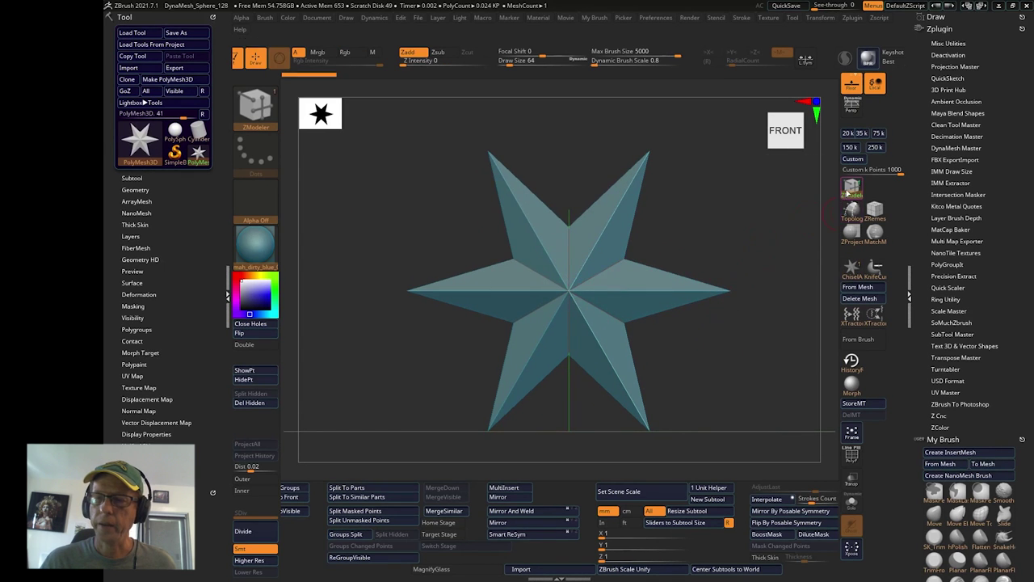
# Convert the star into a PolyCube with its polyframe shown and reduce it to one polygon per side.
pyautogui.press('w')
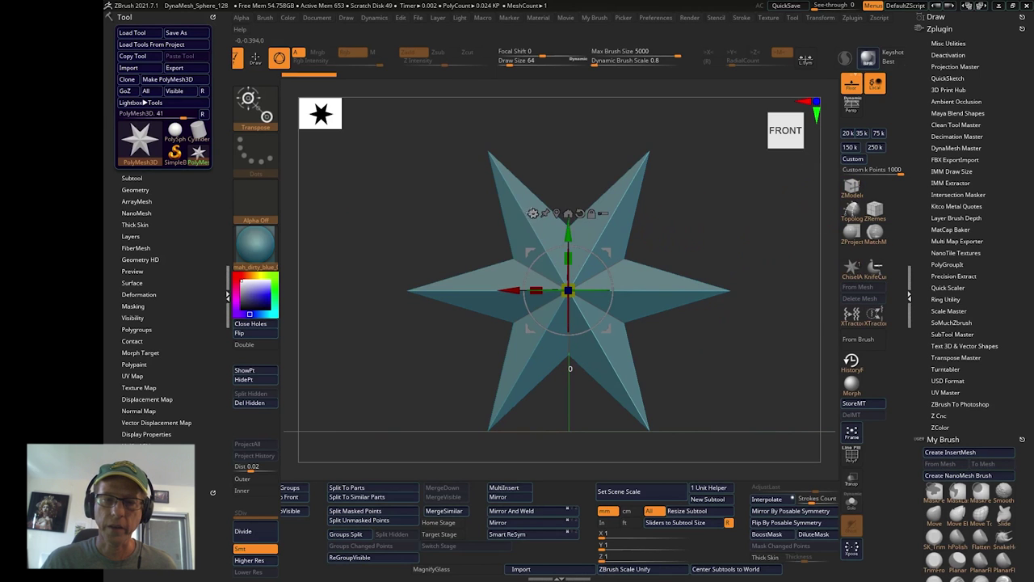
pyautogui.click(532, 214)
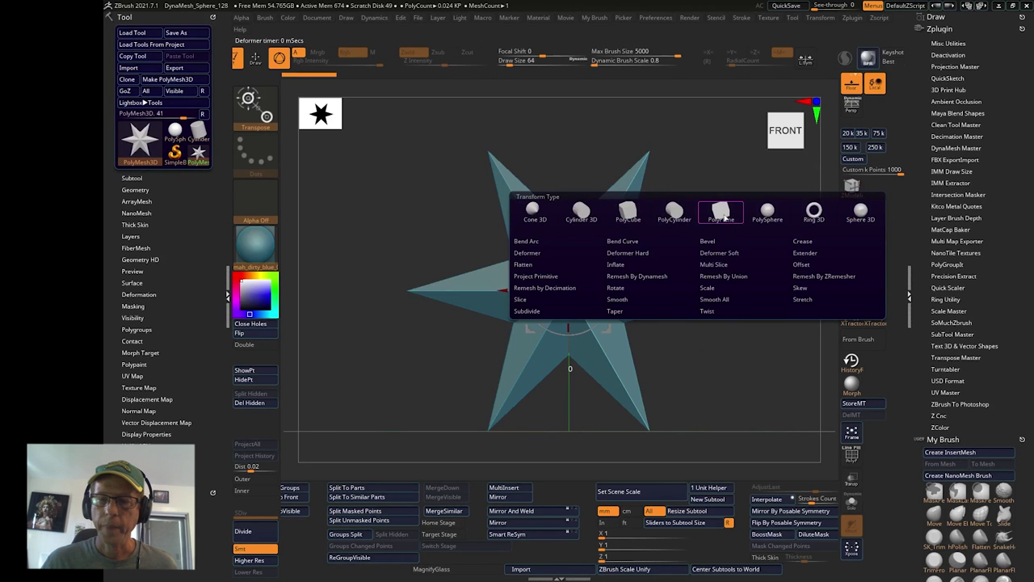
pyautogui.click(628, 214)
pyautogui.moveTo(712, 303); pyautogui.dragTo(594, 276)
pyautogui.click(857, 459)
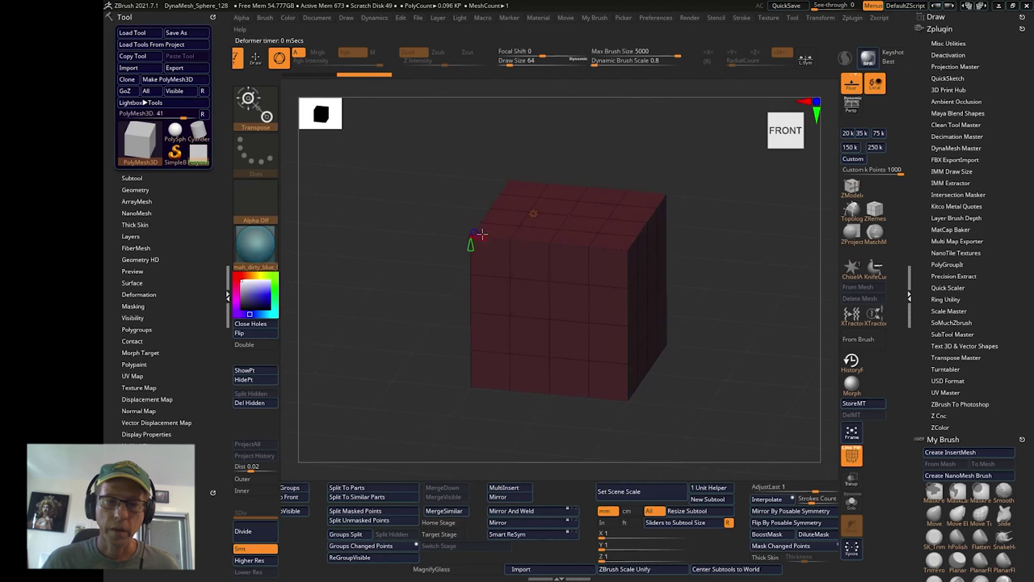
pyautogui.moveTo(472, 234); pyautogui.dragTo(597, 283)
pyautogui.moveTo(734, 354); pyautogui.dragTo(782, 227)
# Extrude one block from the cube's top face and another from its bottom face with ZModeler QMesh.
pyautogui.click(851, 187)
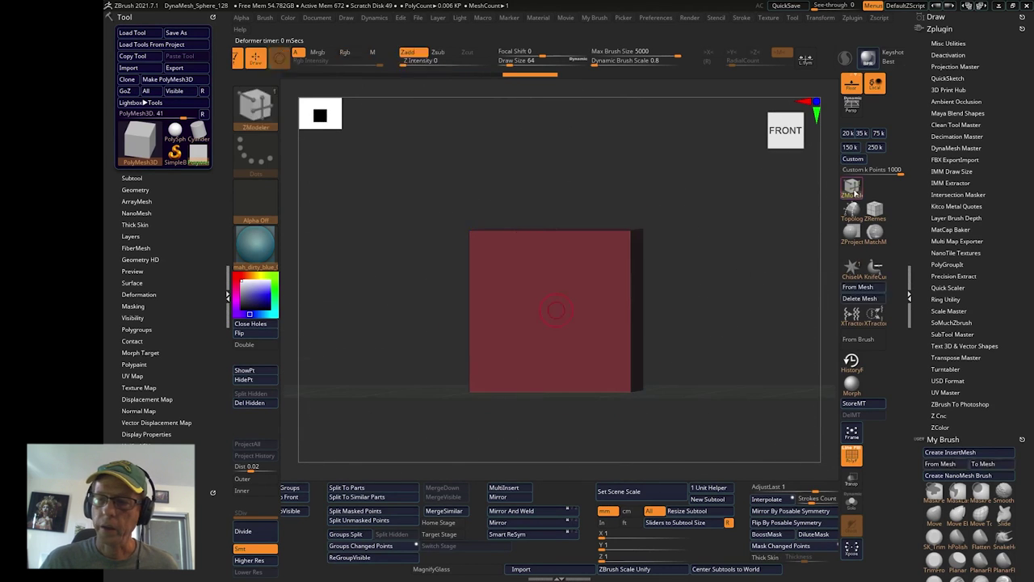
pyautogui.moveTo(732, 262); pyautogui.dragTo(728, 281)
pyautogui.moveTo(563, 243); pyautogui.dragTo(519, 83)
pyautogui.keyDown('alt'); pyautogui.moveTo(731, 257); pyautogui.dragTo(405, 265); pyautogui.keyUp('alt')
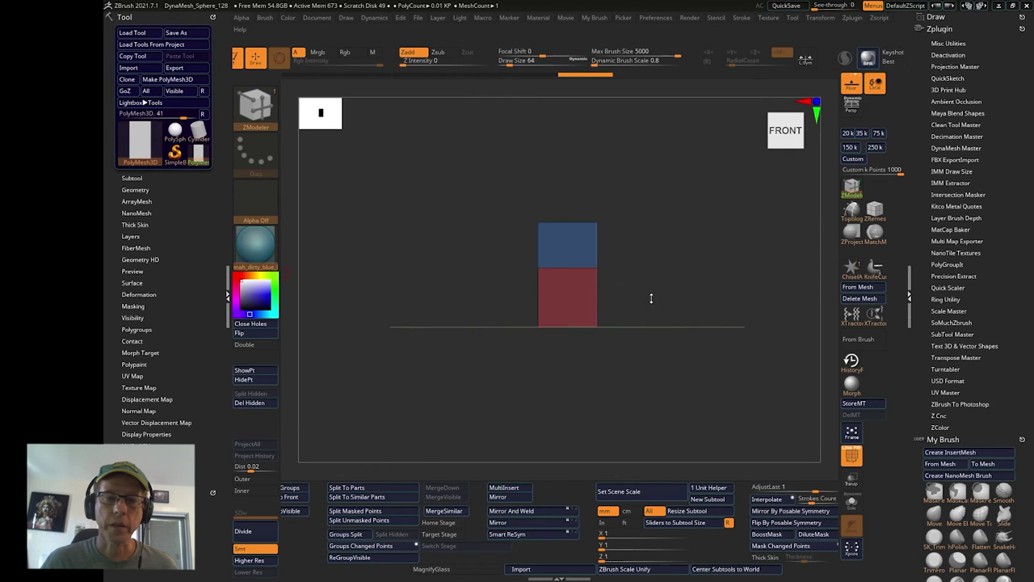
pyautogui.moveTo(669, 302); pyautogui.dragTo(541, 387)
pyautogui.keyDown('shift'); pyautogui.moveTo(606, 412); pyautogui.dragTo(639, 425); pyautogui.keyUp('shift')
pyautogui.keyDown('alt'); pyautogui.moveTo(647, 355); pyautogui.dragTo(681, 315); pyautogui.keyUp('alt')
# Set the ZModeler point Move target to Infinite Depth and shift the bottom block's lower corners sideways to slant it.
pyautogui.press('space')
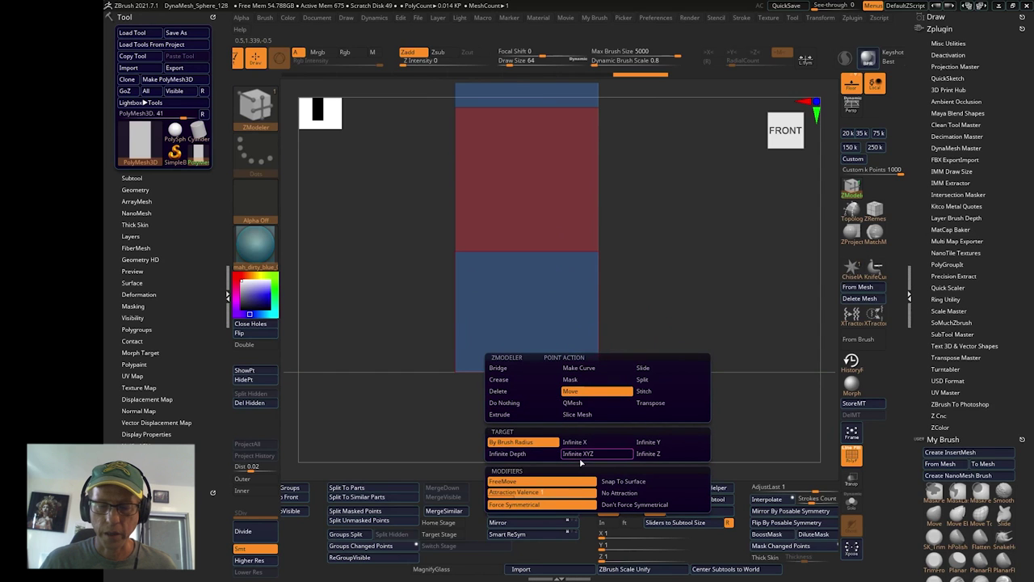
pyautogui.click(517, 454)
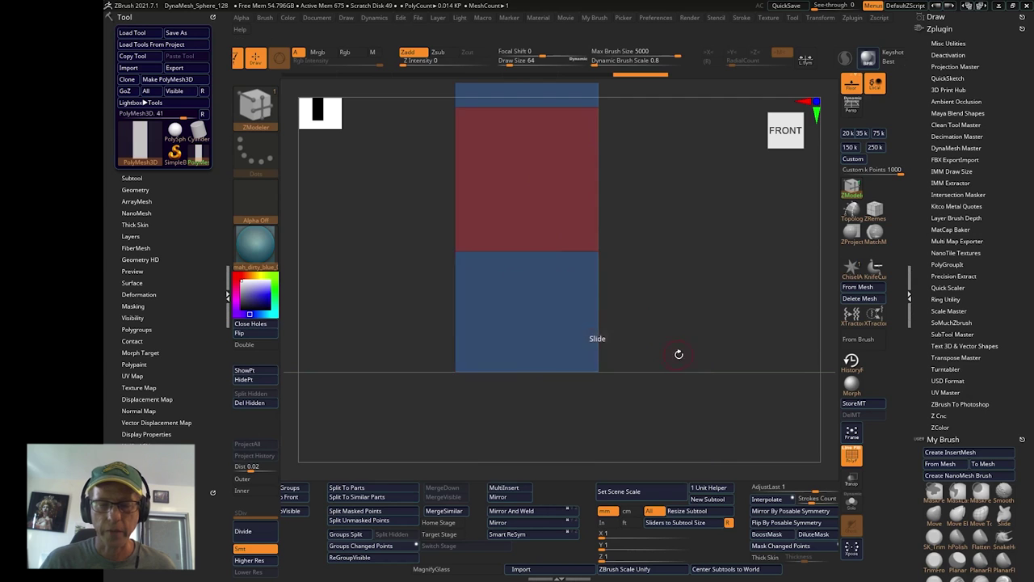
pyautogui.moveTo(679, 353); pyautogui.dragTo(609, 402)
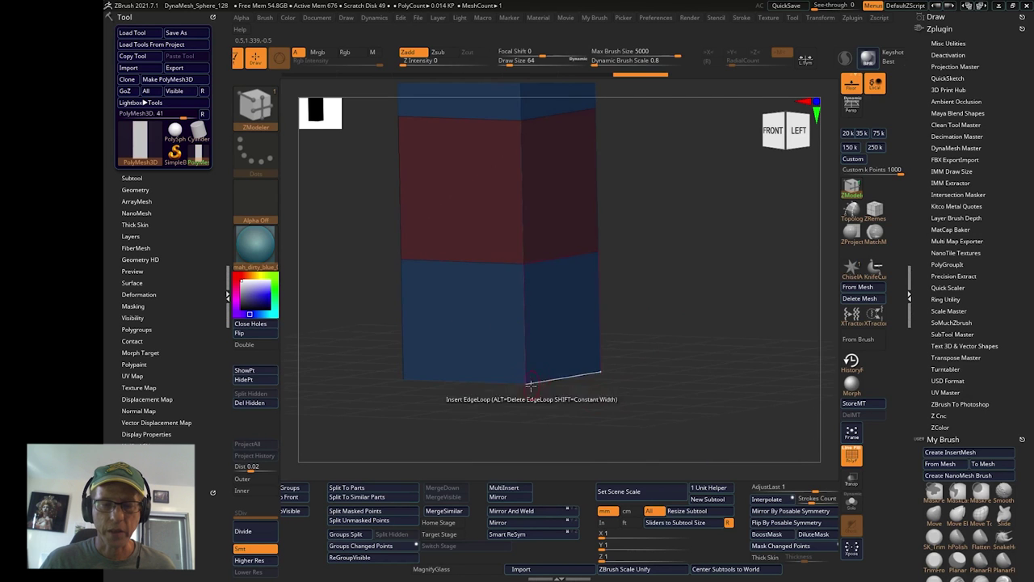
pyautogui.moveTo(530, 388); pyautogui.dragTo(608, 292)
pyautogui.moveTo(457, 372); pyautogui.dragTo(602, 398)
# Extend the slanted lower block with two more extruded blocks and move their corners to form an upturned hook.
pyautogui.moveTo(611, 290); pyautogui.dragTo(628, 294)
pyautogui.moveTo(635, 340); pyautogui.dragTo(563, 316)
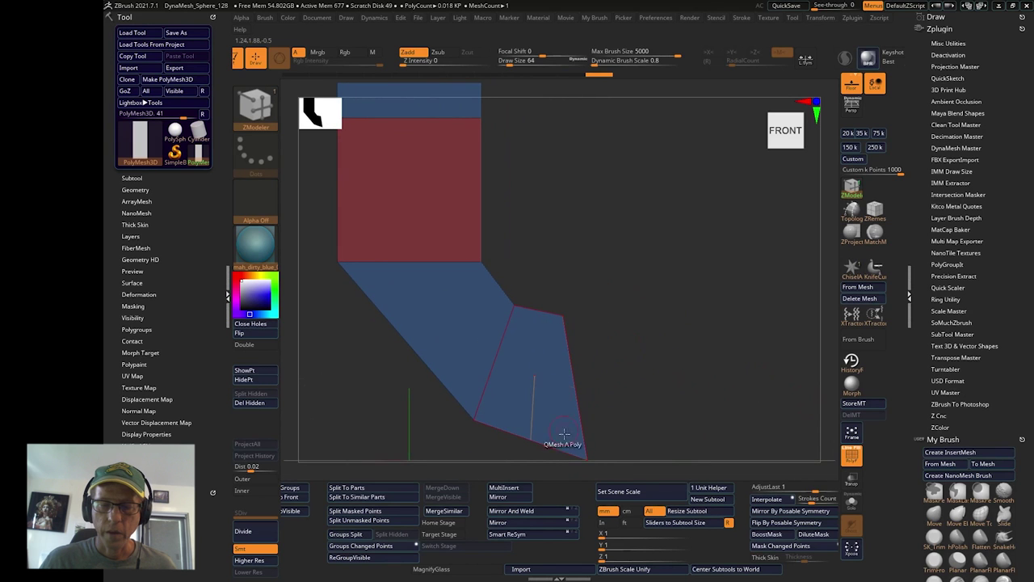
pyautogui.moveTo(587, 459); pyautogui.dragTo(644, 416)
pyautogui.keyDown('alt'); pyautogui.moveTo(720, 380); pyautogui.dragTo(566, 323); pyautogui.keyUp('alt')
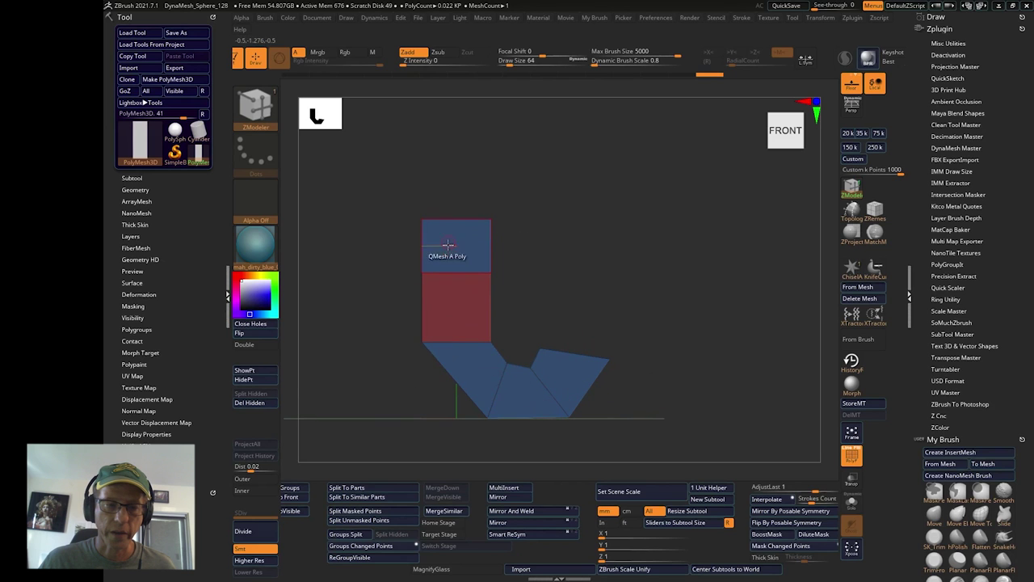
pyautogui.moveTo(520, 265); pyautogui.dragTo(601, 307)
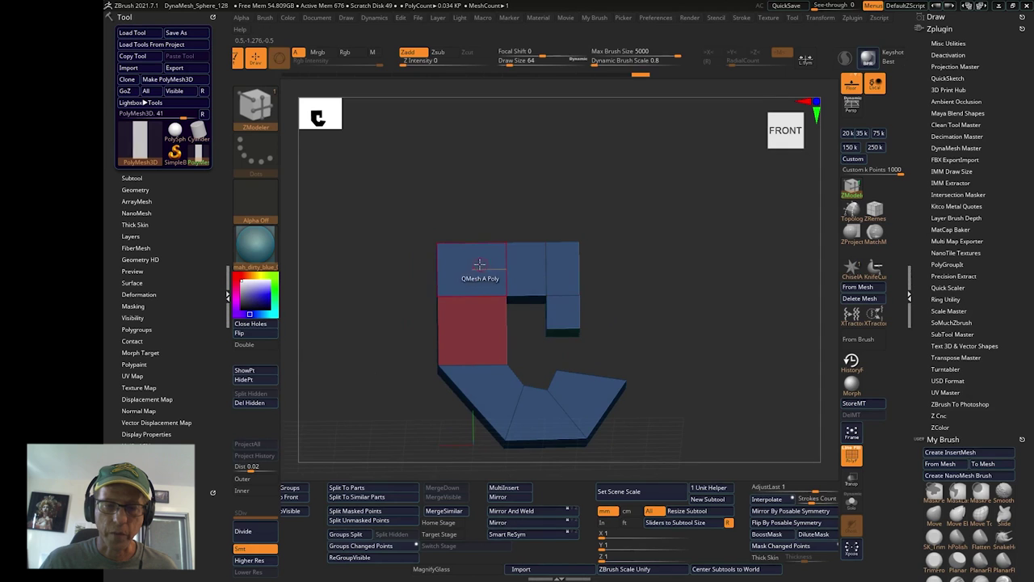
pyautogui.click(506, 267)
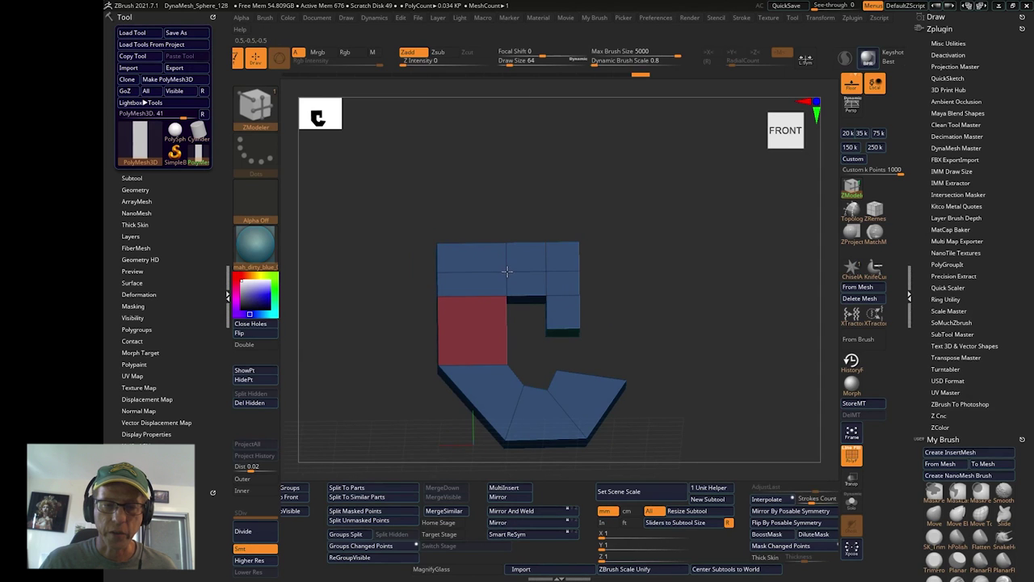
pyautogui.hotkey('ctrl', 'z')
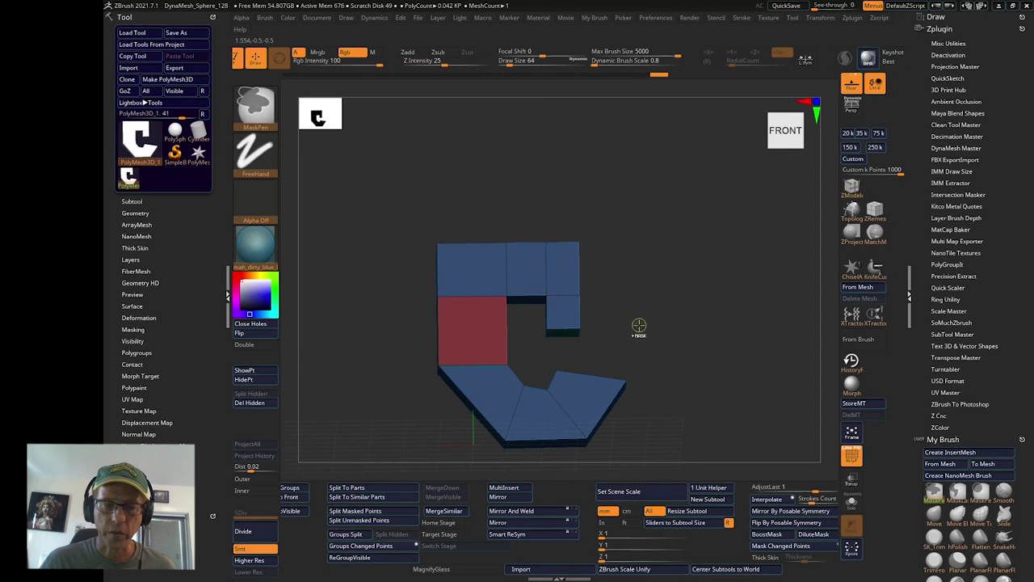
pyautogui.hotkey('ctrl', 'z')
pyautogui.hotkey('ctrl', 'z')
pyautogui.hotkey('ctrl', 'z')
# Extrude another block from the hook's free end and angle the end upward in the front view.
pyautogui.moveTo(655, 331)
pyautogui.keyDown('shift'); pyautogui.mouseDown()
pyautogui.moveTo(609, 360)
pyautogui.moveTo(629, 373)
pyautogui.moveTo(605, 310)
pyautogui.mouseUp(); pyautogui.keyUp('shift')
pyautogui.keyDown('shift'); pyautogui.moveTo(679, 339); pyautogui.dragTo(699, 348); pyautogui.keyUp('shift')
pyautogui.moveTo(635, 346); pyautogui.dragTo(563, 354)
pyautogui.hotkey('ctrl', 'z')
pyautogui.moveTo(629, 355); pyautogui.dragTo(630, 349)
pyautogui.keyDown('shift'); pyautogui.moveTo(614, 315); pyautogui.dragTo(659, 343); pyautogui.keyUp('shift')
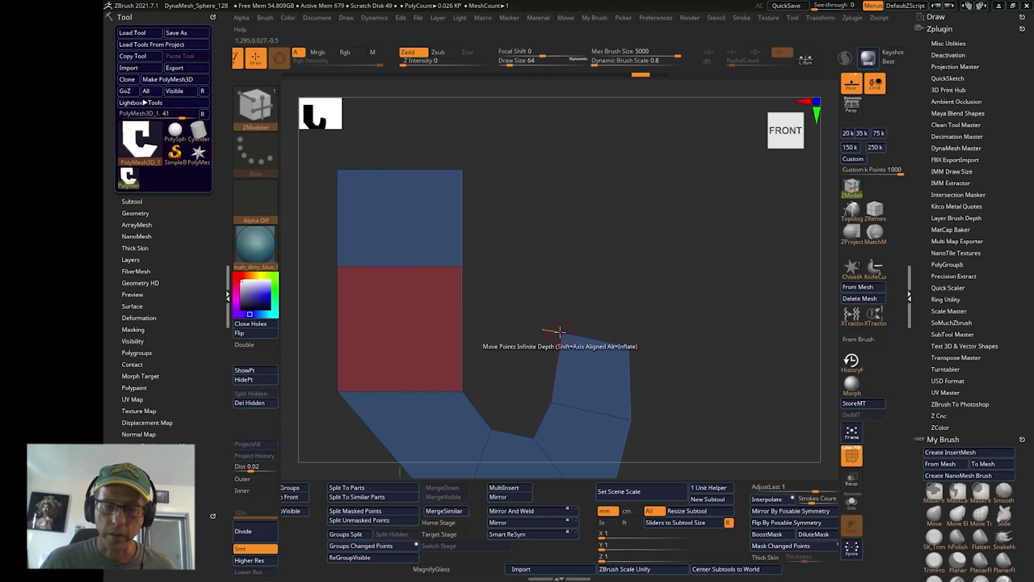
# Move the corner points of the hook's last blocks to turn its tip inward and even out the curve.
pyautogui.moveTo(557, 332); pyautogui.dragTo(551, 361)
pyautogui.moveTo(624, 350); pyautogui.dragTo(583, 342)
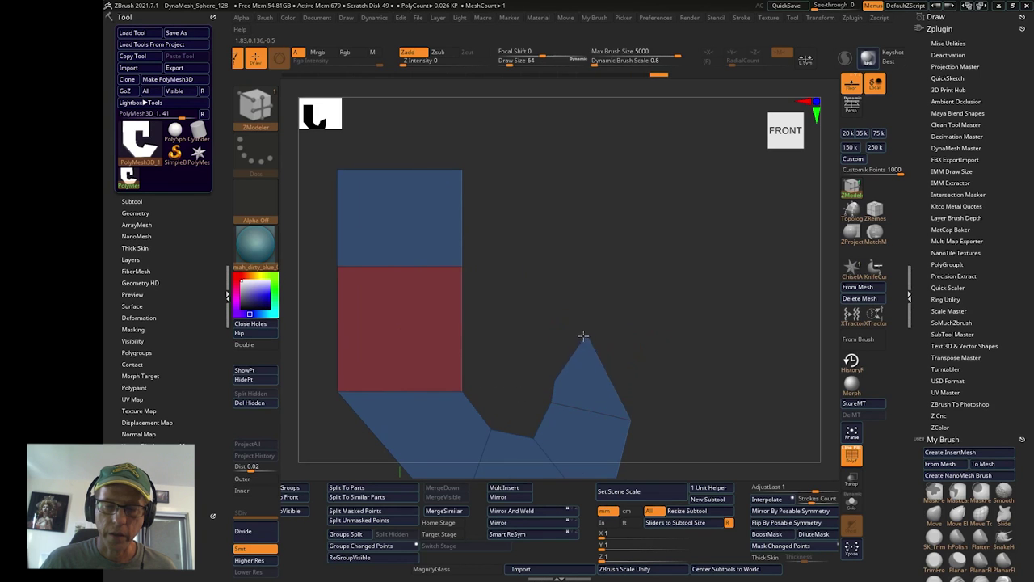
pyautogui.moveTo(631, 418); pyautogui.dragTo(629, 380)
pyautogui.keyDown('alt'); pyautogui.moveTo(667, 399); pyautogui.dragTo(665, 315); pyautogui.keyUp('alt')
pyautogui.moveTo(599, 442); pyautogui.dragTo(632, 412)
pyautogui.moveTo(631, 295); pyautogui.dragTo(633, 292)
pyautogui.moveTo(550, 320); pyautogui.dragTo(570, 328)
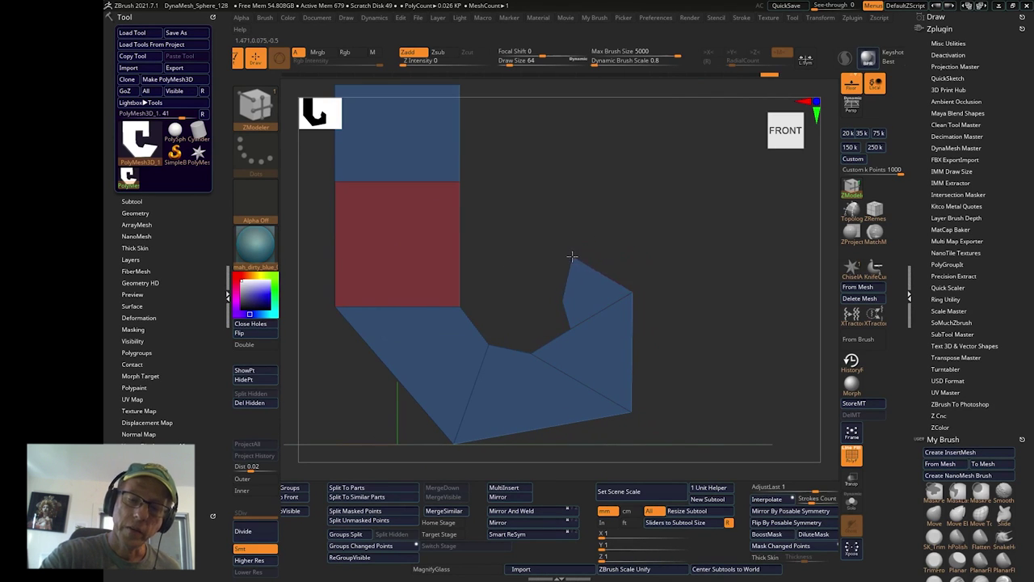
# Extrude two more blocks from the hook's tip and move their corners to continue the inward curl.
pyautogui.moveTo(571, 258); pyautogui.dragTo(616, 240)
pyautogui.hotkey('ctrl', 'z')
pyautogui.hotkey('ctrl', 'shift', 'z')
pyautogui.moveTo(554, 265); pyautogui.dragTo(527, 274)
pyautogui.keyDown('shift'); pyautogui.moveTo(614, 252); pyautogui.dragTo(591, 250); pyautogui.keyUp('shift')
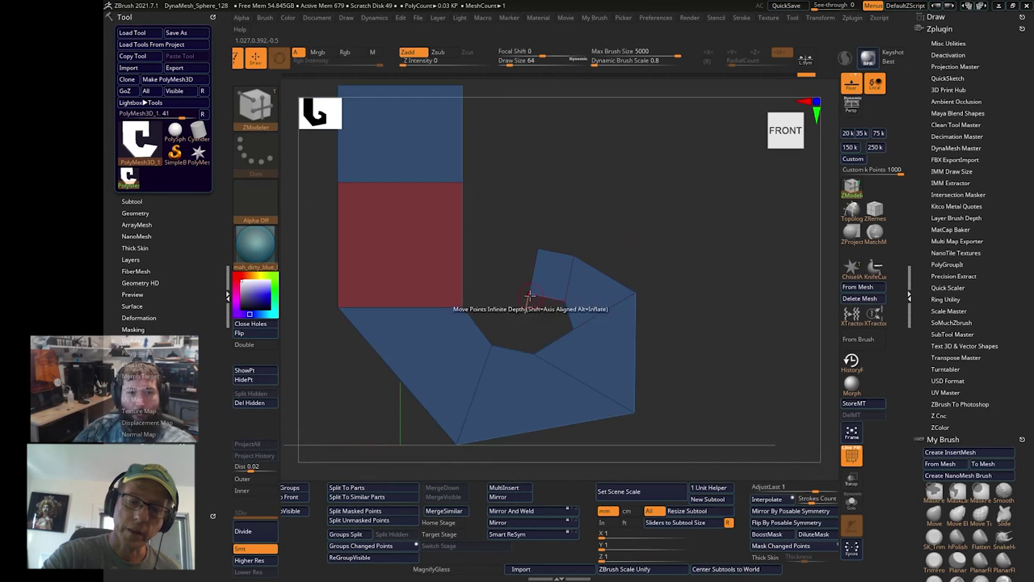
pyautogui.moveTo(531, 294); pyautogui.dragTo(533, 311)
pyautogui.moveTo(538, 252); pyautogui.dragTo(551, 280)
pyautogui.keyDown('shift'); pyautogui.moveTo(676, 225); pyautogui.dragTo(602, 225); pyautogui.keyUp('shift')
pyautogui.moveTo(554, 260); pyautogui.dragTo(550, 247)
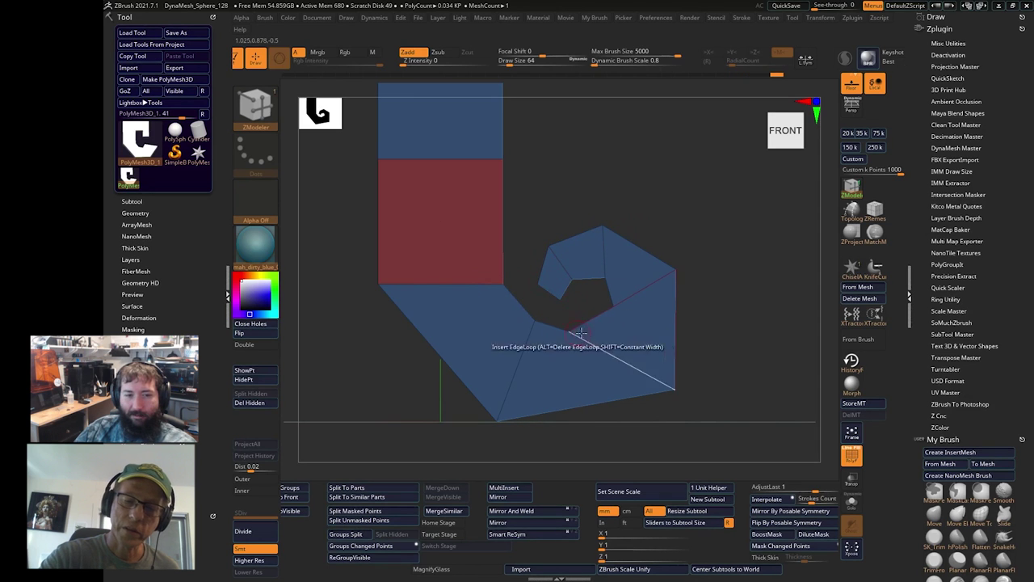
# Spread the hook's lower corners and adjust its inner and upper points to widen and round the curl.
pyautogui.moveTo(674, 391); pyautogui.dragTo(638, 421)
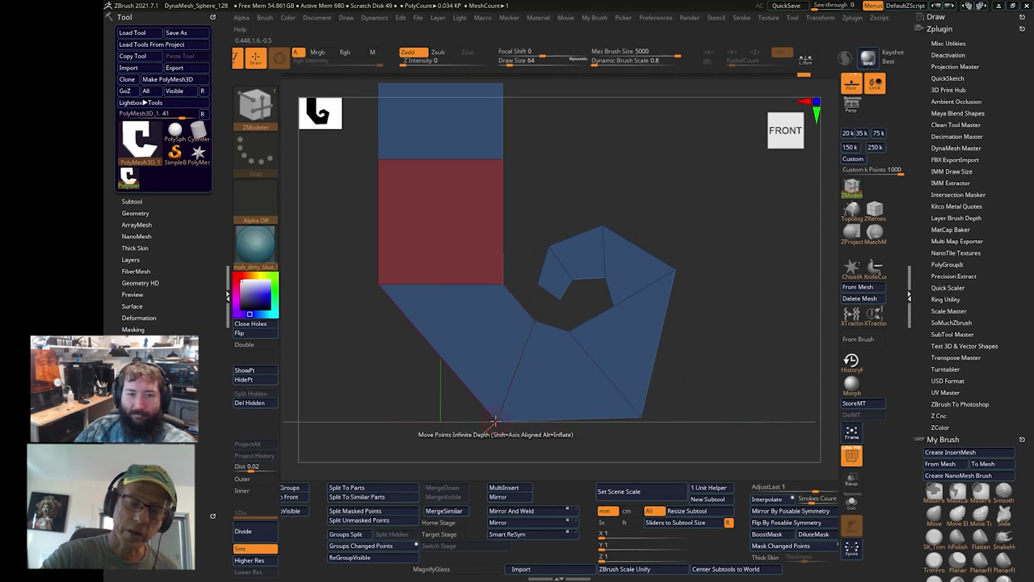
pyautogui.moveTo(497, 421); pyautogui.dragTo(412, 421)
pyautogui.moveTo(532, 321); pyautogui.dragTo(585, 349)
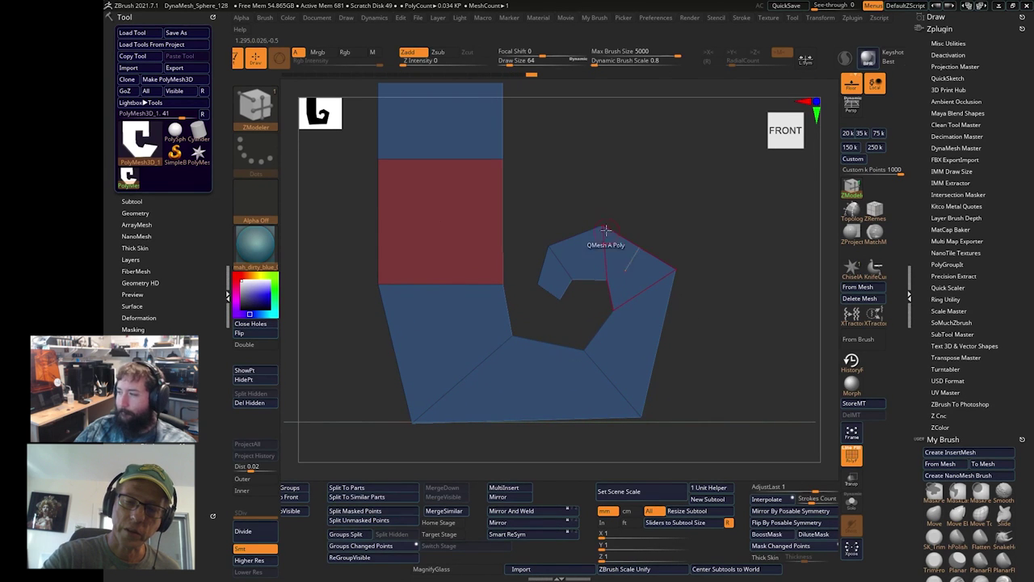
pyautogui.moveTo(549, 246); pyautogui.dragTo(557, 227)
# Extrude a last block inside the curl and move its corners to shape a tapered spiral tip.
pyautogui.moveTo(549, 316)
pyautogui.mouseDown()
pyautogui.moveTo(557, 301)
pyautogui.moveTo(554, 324)
pyautogui.mouseUp()
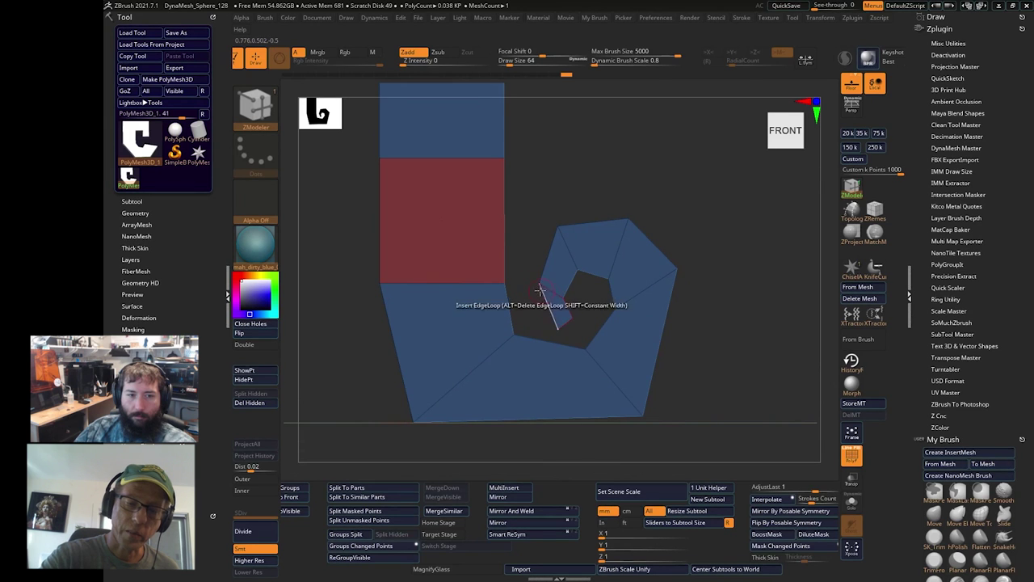
pyautogui.moveTo(542, 289); pyautogui.dragTo(564, 297)
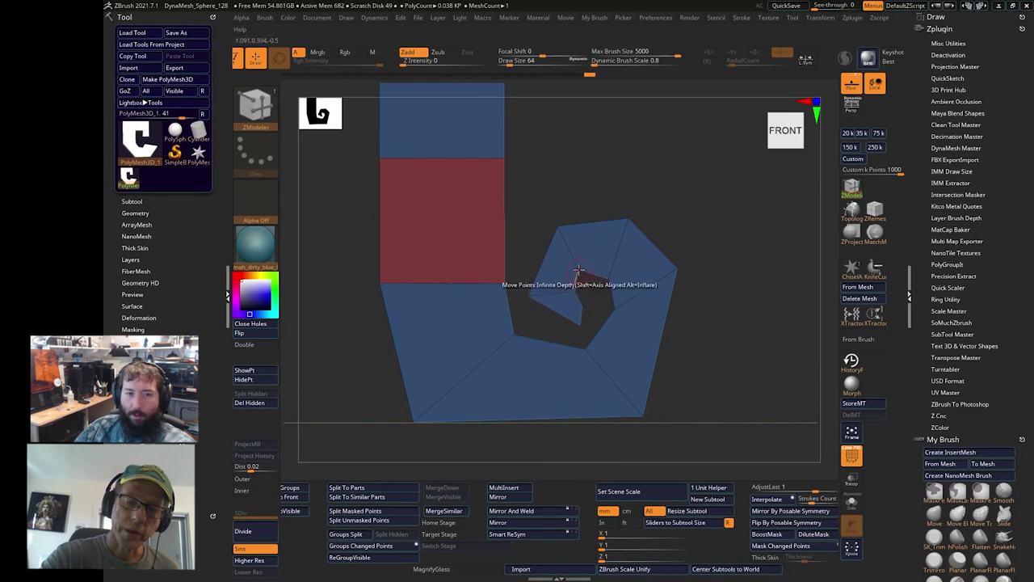
pyautogui.keyDown('alt'); pyautogui.moveTo(645, 185); pyautogui.dragTo(610, 262); pyautogui.keyUp('alt')
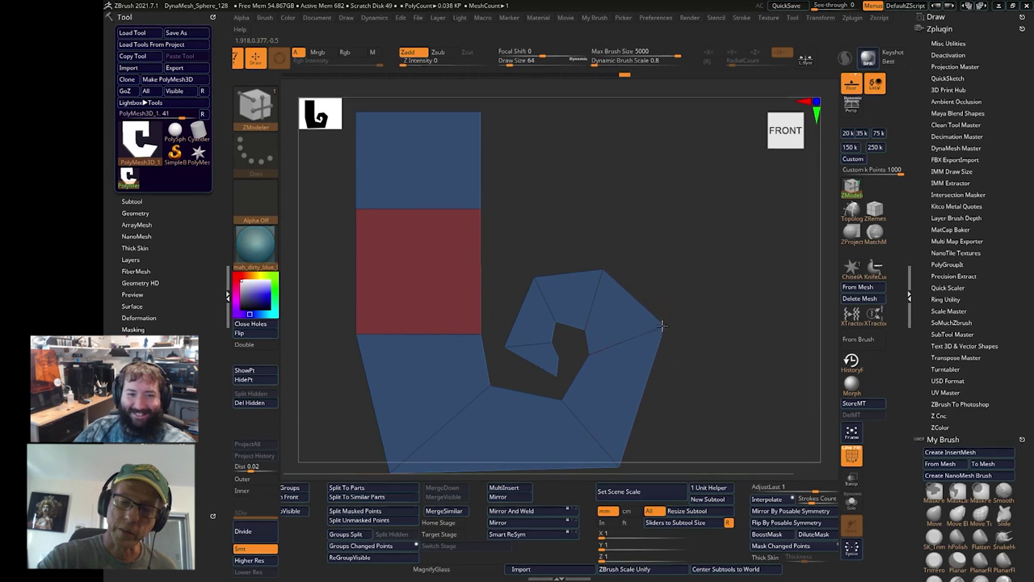
pyautogui.moveTo(691, 358); pyautogui.dragTo(675, 303)
pyautogui.moveTo(610, 412); pyautogui.dragTo(626, 307, button='right')
pyautogui.moveTo(576, 279); pyautogui.dragTo(514, 250, button='right')
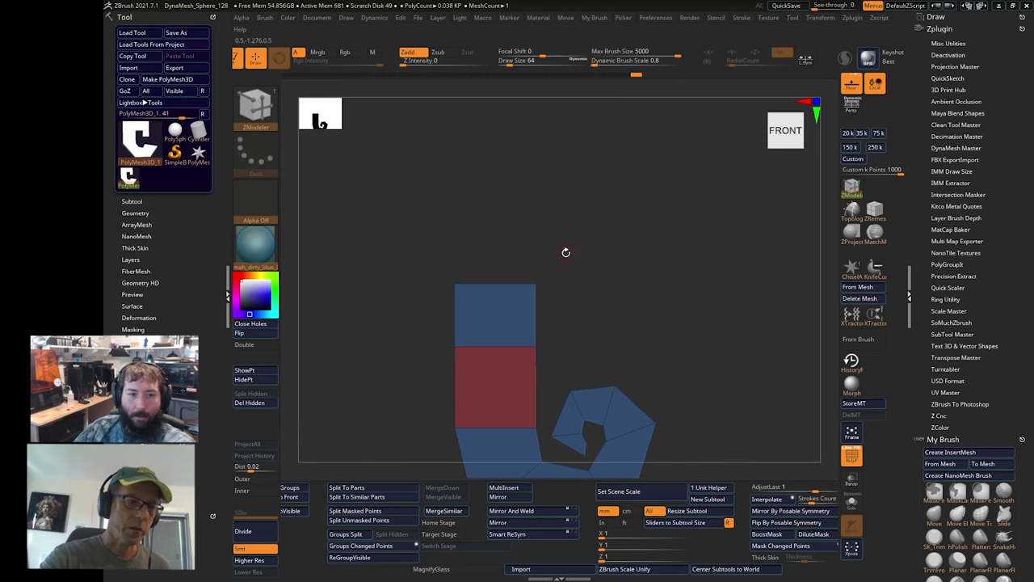
# Extrude a block from the top of the column and move its upper corners to slant the top face.
pyautogui.moveTo(591, 257); pyautogui.dragTo(509, 266, button='right')
pyautogui.moveTo(501, 279); pyautogui.dragTo(501, 187)
pyautogui.keyDown('alt'); pyautogui.moveTo(575, 197); pyautogui.dragTo(554, 251, button='right'); pyautogui.keyUp('alt')
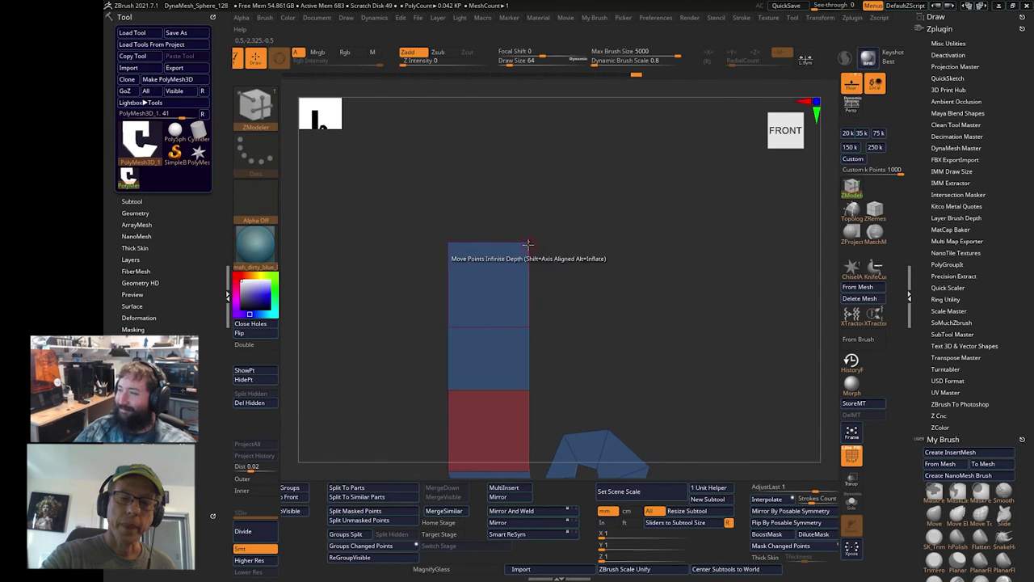
pyautogui.moveTo(528, 244); pyautogui.dragTo(522, 293)
pyautogui.moveTo(448, 242); pyautogui.dragTo(464, 202)
# Extrude further blocks from the slanted top and angle them over to start the arched neck and head.
pyautogui.moveTo(545, 196); pyautogui.dragTo(550, 226, button='right')
pyautogui.moveTo(499, 237); pyautogui.dragTo(543, 208)
pyautogui.keyDown('shift'); pyautogui.moveTo(590, 226); pyautogui.dragTo(593, 279, button='right'); pyautogui.keyUp('shift')
pyautogui.moveTo(558, 226); pyautogui.dragTo(606, 222)
pyautogui.keyDown('shift'); pyautogui.moveTo(622, 243); pyautogui.dragTo(598, 250, button='right'); pyautogui.keyUp('shift')
pyautogui.moveTo(582, 258); pyautogui.dragTo(533, 258)
pyautogui.moveTo(574, 275); pyautogui.dragTo(579, 321, button='right')
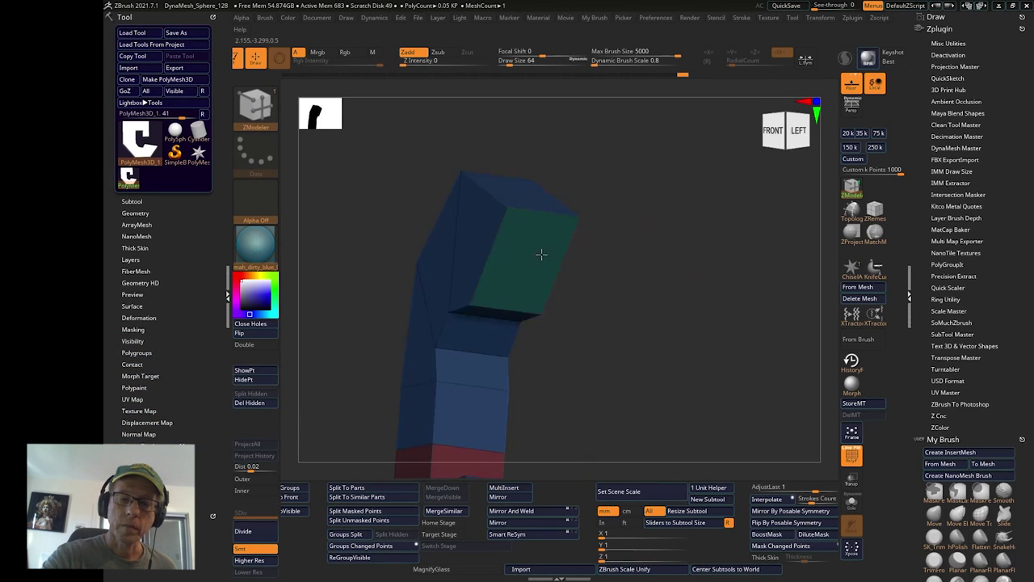
# Extrude a narrow snout block from the end of the head and adjust the corners around the arch.
pyautogui.moveTo(539, 287); pyautogui.dragTo(589, 324)
pyautogui.keyDown('shift'); pyautogui.moveTo(590, 331); pyautogui.dragTo(632, 369, button='right'); pyautogui.keyUp('shift')
pyautogui.moveTo(647, 325); pyautogui.dragTo(616, 349)
pyautogui.keyDown('alt'); pyautogui.moveTo(607, 353); pyautogui.dragTo(637, 402, button='right'); pyautogui.keyUp('alt')
pyautogui.moveTo(540, 320); pyautogui.dragTo(545, 293)
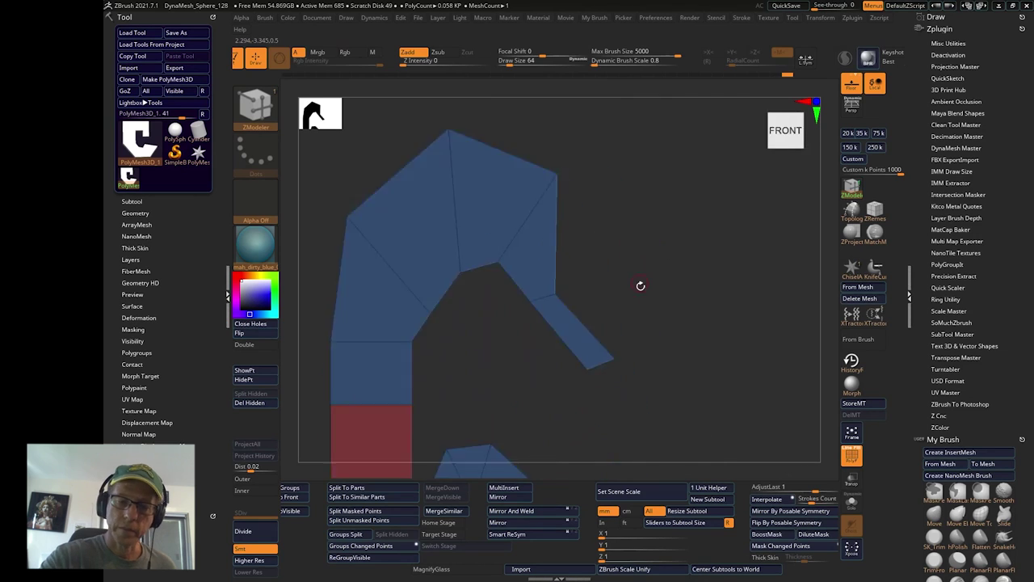
# Bend the snout downward and move the body's inner corner points outward to fill out the chest.
pyautogui.moveTo(639, 283); pyautogui.dragTo(499, 212, button='right')
pyautogui.moveTo(585, 347); pyautogui.dragTo(566, 376)
pyautogui.moveTo(549, 296); pyautogui.dragTo(556, 304)
pyautogui.keyDown('alt'); pyautogui.moveTo(609, 302); pyautogui.dragTo(665, 247, button='right'); pyautogui.keyUp('alt')
pyautogui.moveTo(503, 322); pyautogui.dragTo(530, 328)
pyautogui.moveTo(515, 258); pyautogui.dragTo(530, 257)
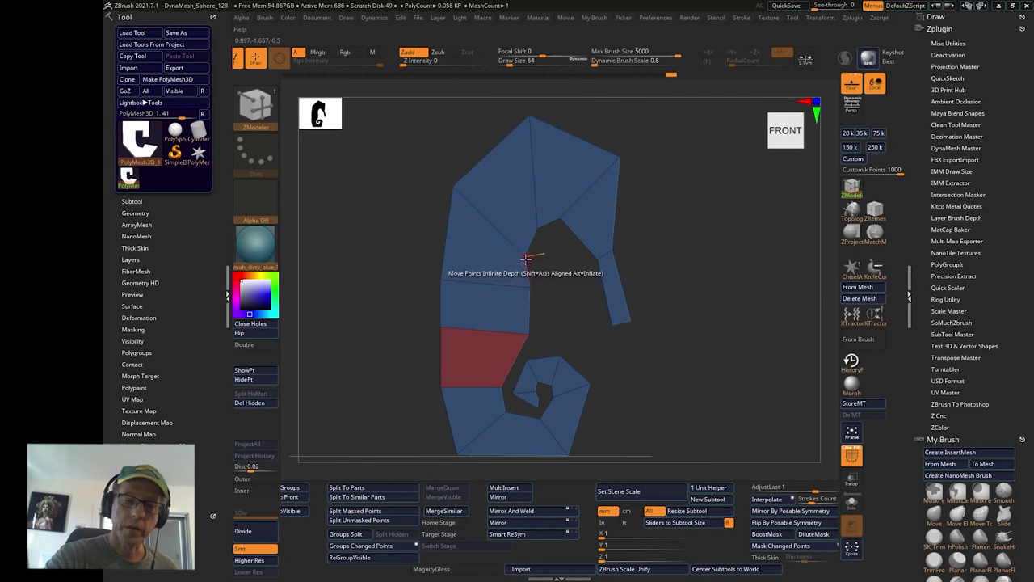
# Remove the extra edge loops from the head and body and flare the snout's tip outward.
pyautogui.moveTo(529, 257)
pyautogui.mouseDown(button='right')
pyautogui.moveTo(547, 377)
pyautogui.moveTo(653, 397)
pyautogui.moveTo(667, 295)
pyautogui.moveTo(509, 166)
pyautogui.moveTo(404, 215)
pyautogui.mouseUp(button='right')
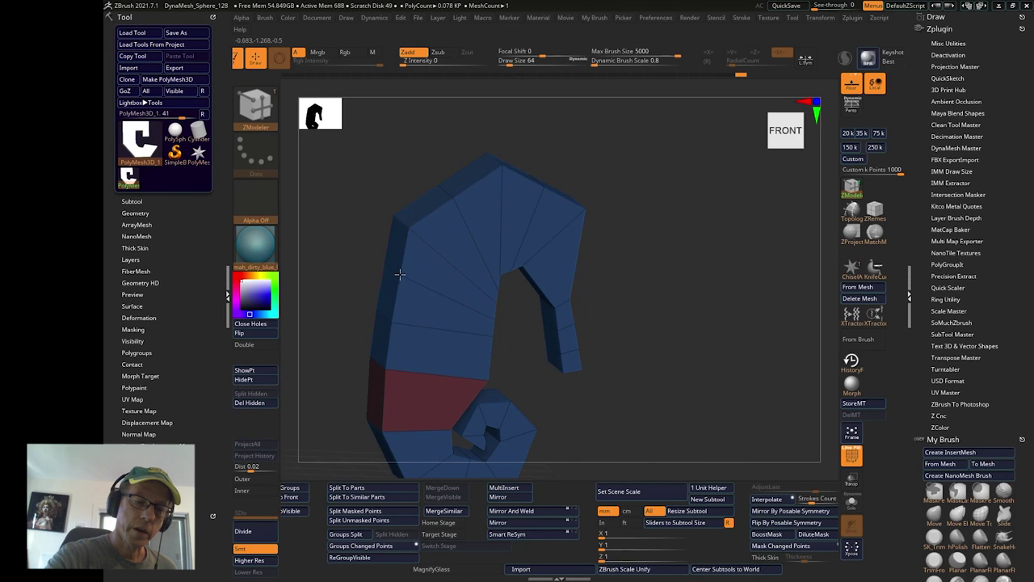
pyautogui.moveTo(400, 273)
pyautogui.mouseDown(button='right')
pyautogui.moveTo(746, 303)
pyautogui.moveTo(690, 310)
pyautogui.moveTo(683, 290)
pyautogui.mouseUp(button='right')
pyautogui.press('ctrl')
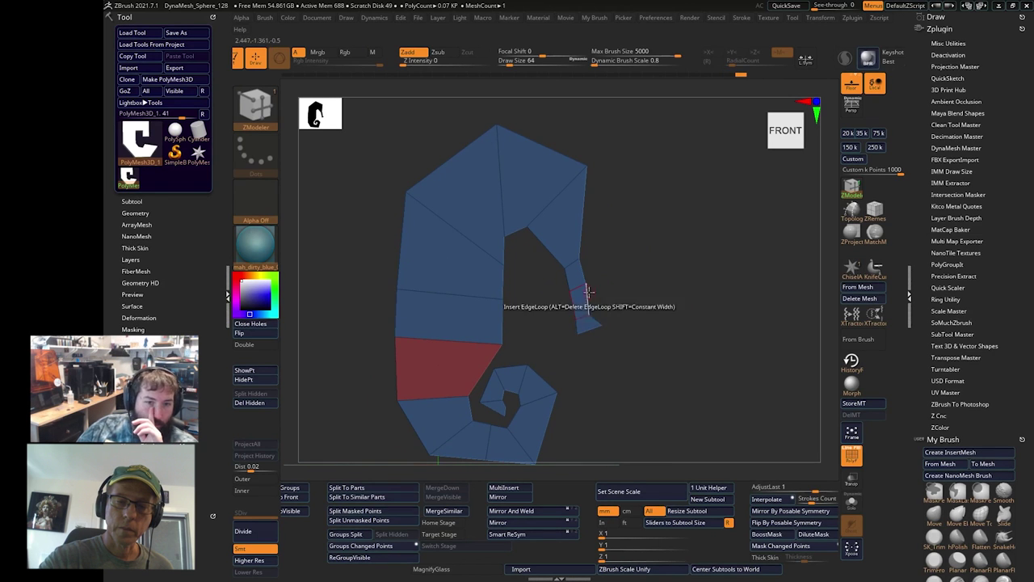
pyautogui.keyDown('alt'); pyautogui.moveTo(619, 277); pyautogui.dragTo(593, 325, button='right'); pyautogui.keyUp('alt')
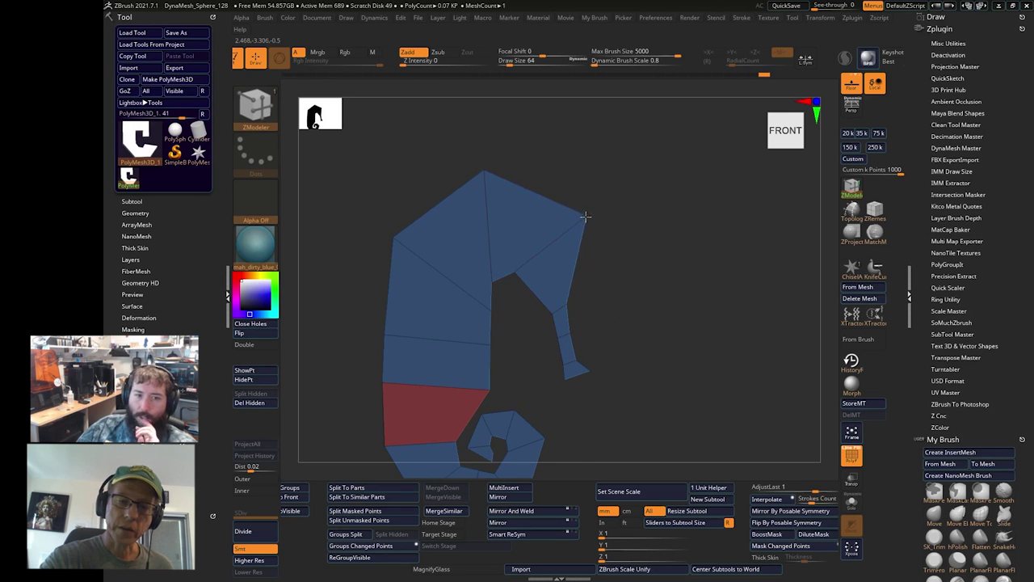
# Try inserting additional edge loops across the narrow part of the snout.
pyautogui.moveTo(612, 277); pyautogui.dragTo(557, 312)
pyautogui.keyDown('alt'); pyautogui.moveTo(651, 285); pyautogui.dragTo(636, 324); pyautogui.keyUp('alt')
pyautogui.click(579, 292)
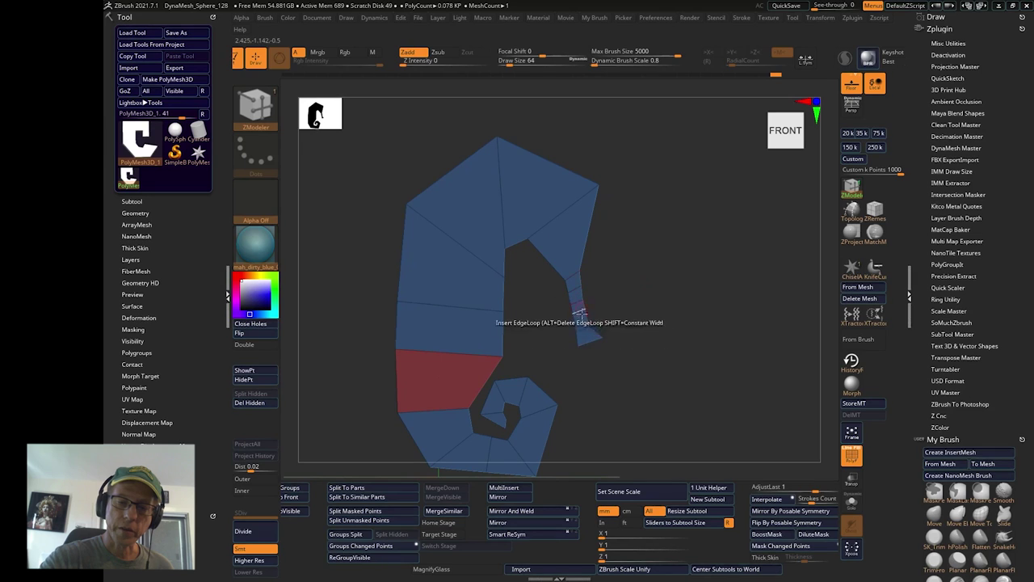
pyautogui.keyDown('alt'); pyautogui.moveTo(596, 297); pyautogui.dragTo(597, 328); pyautogui.keyUp('alt')
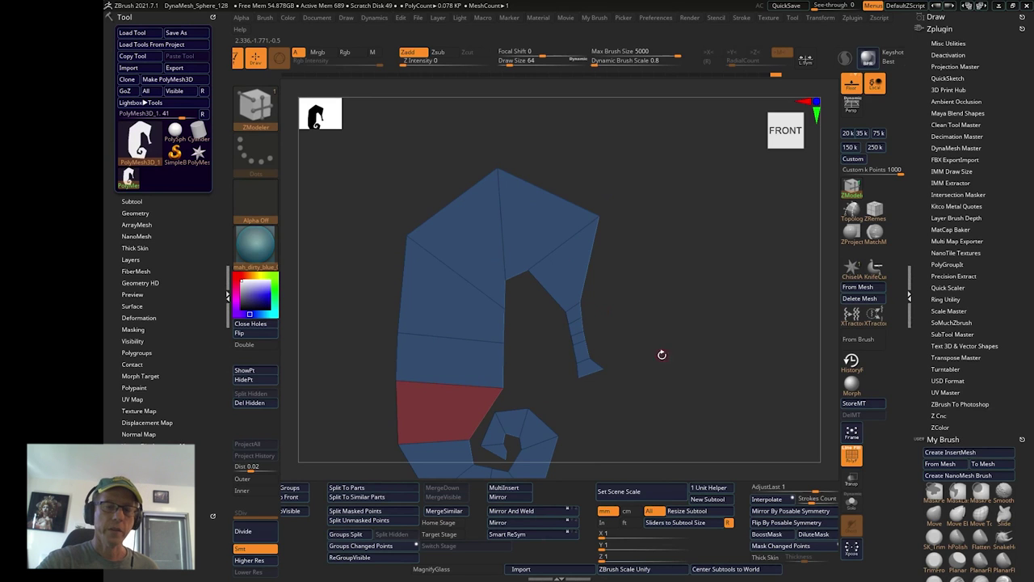
pyautogui.press('ctrl')
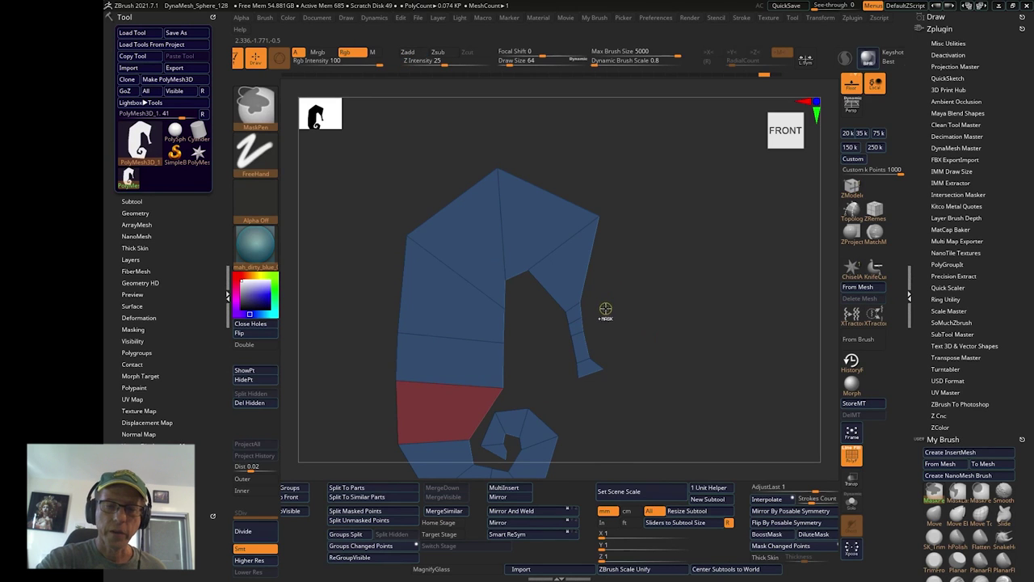
pyautogui.keyDown('alt'); pyautogui.moveTo(612, 307); pyautogui.dragTo(612, 302); pyautogui.keyUp('alt')
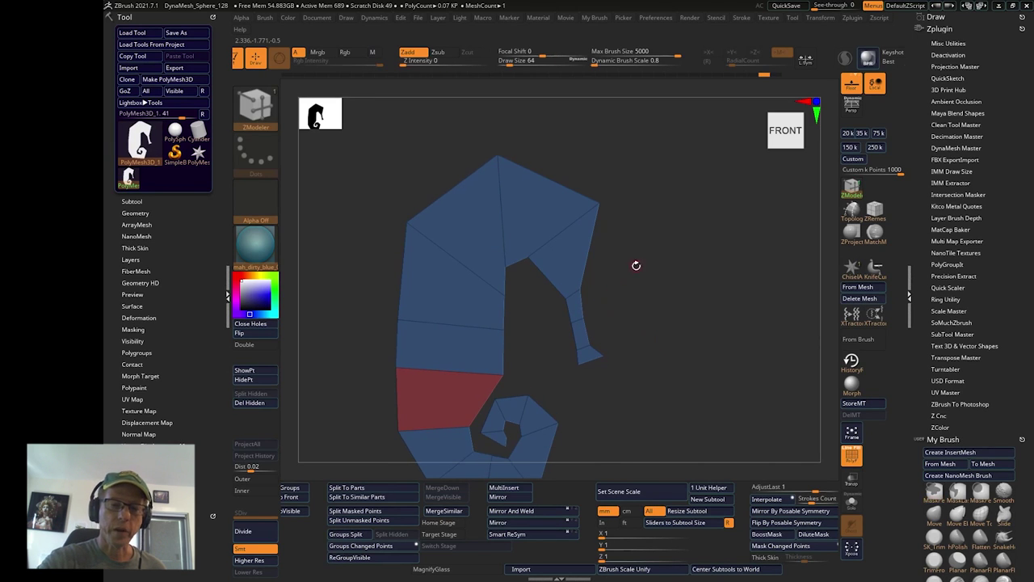
# Examine the edge loops around the head, inner arch and snout up close.
pyautogui.moveTo(636, 265); pyautogui.dragTo(656, 286)
pyautogui.keyDown('alt'); pyautogui.moveTo(638, 212); pyautogui.dragTo(642, 319); pyautogui.keyUp('alt')
pyautogui.keyDown('alt'); pyautogui.moveTo(570, 173); pyautogui.dragTo(665, 212); pyautogui.keyUp('alt')
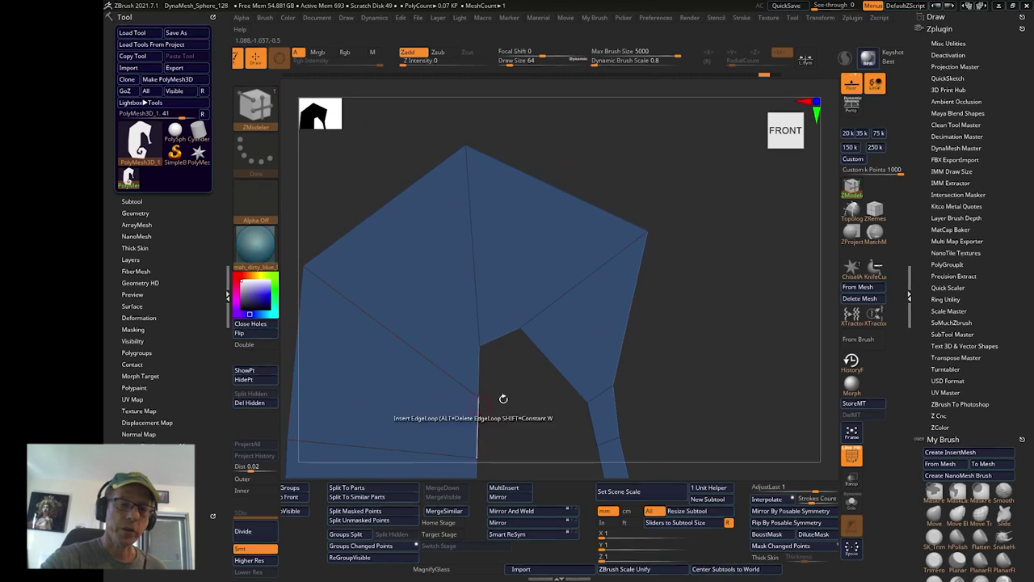
pyautogui.keyDown('alt'); pyautogui.moveTo(704, 349); pyautogui.dragTo(695, 289); pyautogui.keyUp('alt')
pyautogui.keyDown('alt'); pyautogui.moveTo(640, 332); pyautogui.dragTo(627, 287); pyautogui.keyUp('alt')
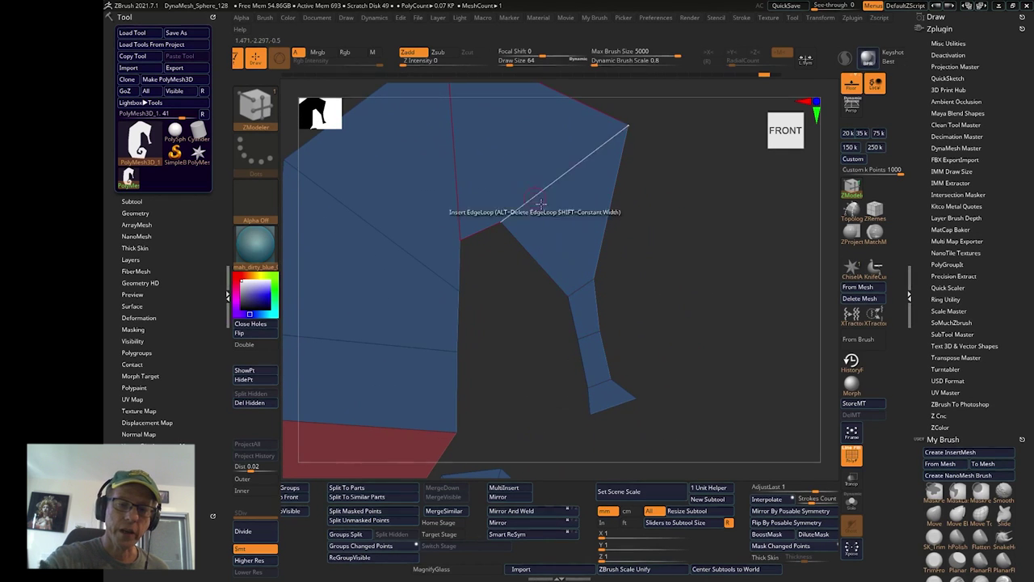
pyautogui.keyDown('alt'); pyautogui.moveTo(649, 244); pyautogui.dragTo(625, 321); pyautogui.keyUp('alt')
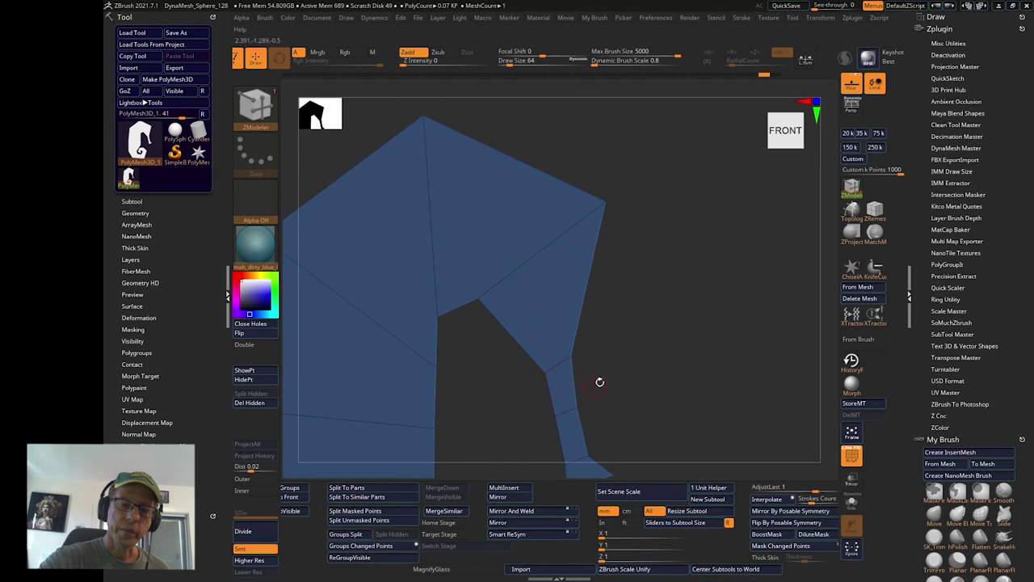
pyautogui.moveTo(610, 369); pyautogui.dragTo(642, 291)
# Subdivide the mesh to level 5 to preview the smoothed form, and return to the low-poly mesh.
pyautogui.hotkey('ctrl', 'd')
pyautogui.hotkey('ctrl', 'd')
pyautogui.hotkey('ctrl', 'd')
pyautogui.hotkey('ctrl', 'd')
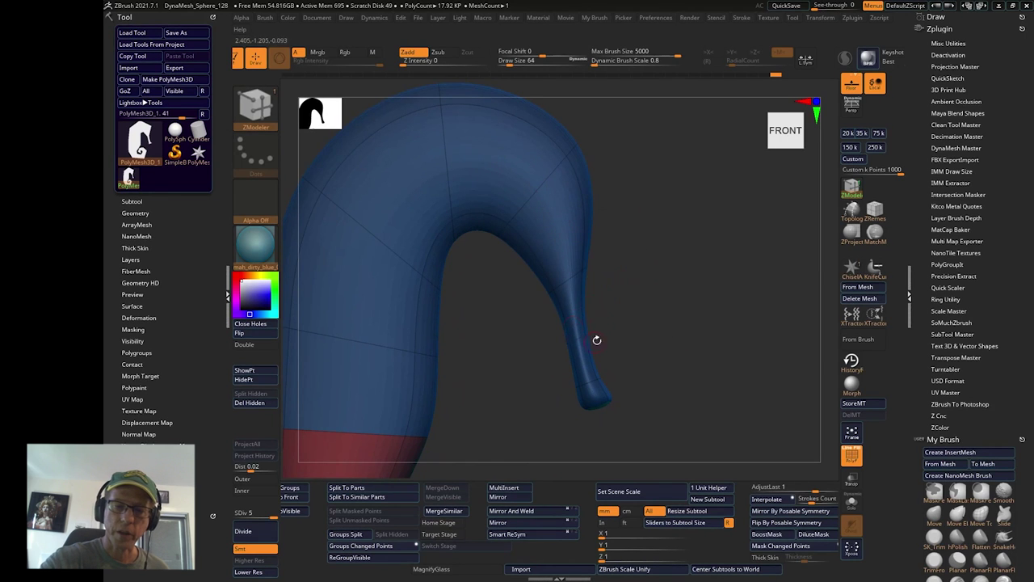
pyautogui.keyDown('alt'); pyautogui.moveTo(633, 251); pyautogui.dragTo(769, 374); pyautogui.keyUp('alt')
pyautogui.hotkey('shift', 'd')
pyautogui.hotkey('shift', 'd')
pyautogui.hotkey('shift', 'd')
pyautogui.hotkey('shift', 'd')
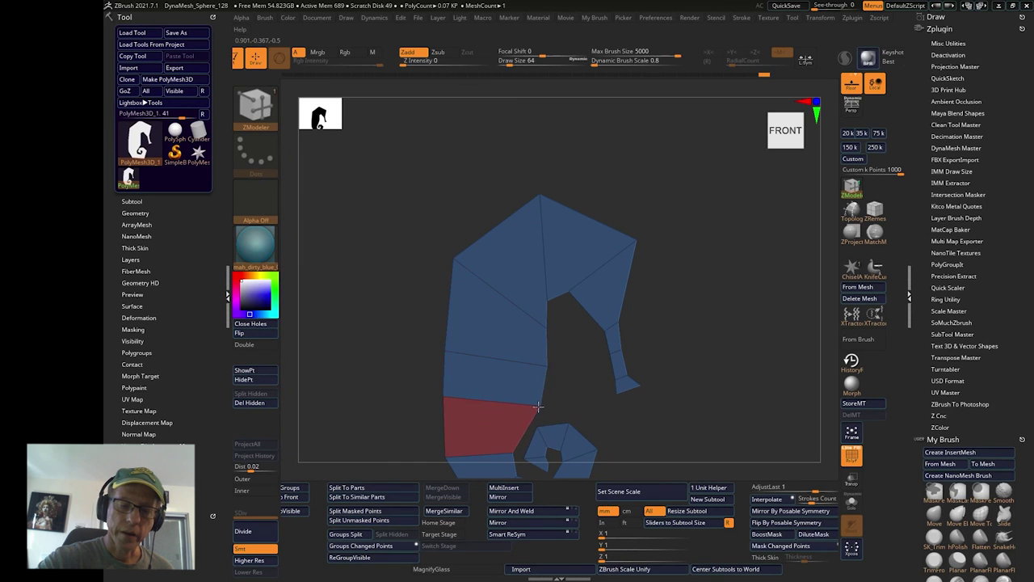
# Move the red block's lower back corner inward and subdivide the mesh to level 5.
pyautogui.keyDown('alt'); pyautogui.moveTo(668, 335); pyautogui.dragTo(658, 251); pyautogui.keyUp('alt')
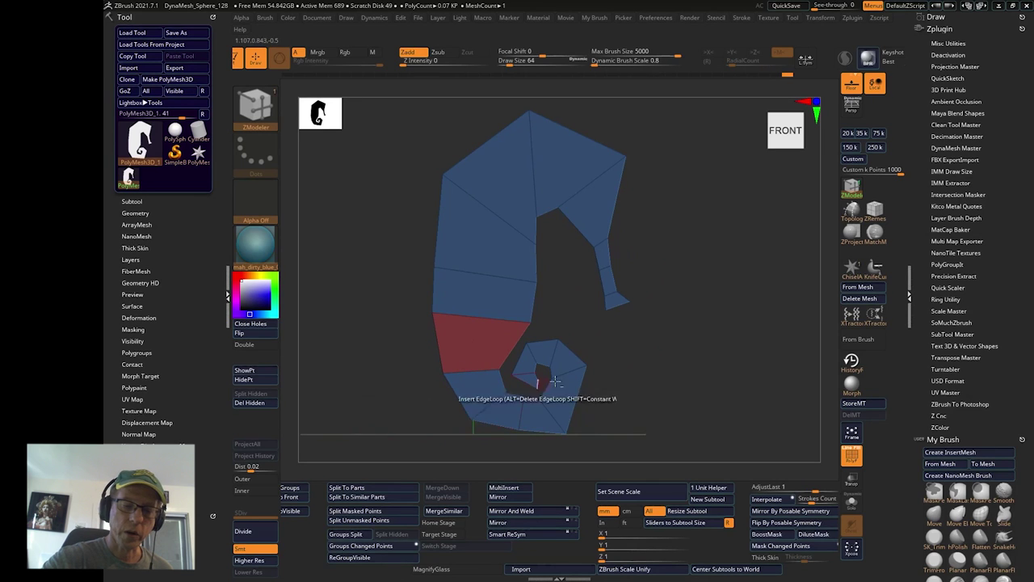
pyautogui.keyDown('alt'); pyautogui.moveTo(641, 372); pyautogui.dragTo(653, 348); pyautogui.keyUp('alt')
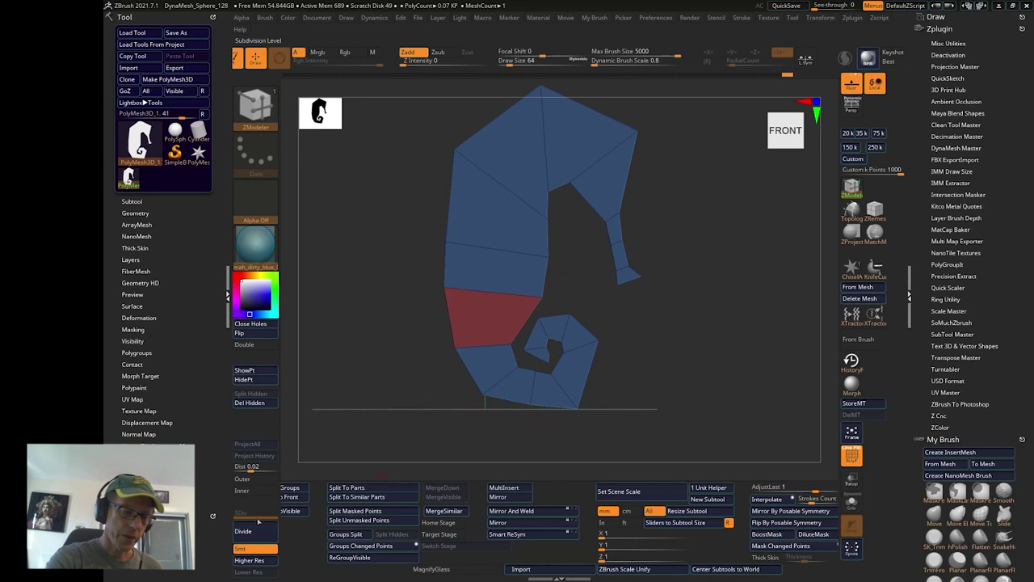
pyautogui.moveTo(253, 517); pyautogui.dragTo(261, 512)
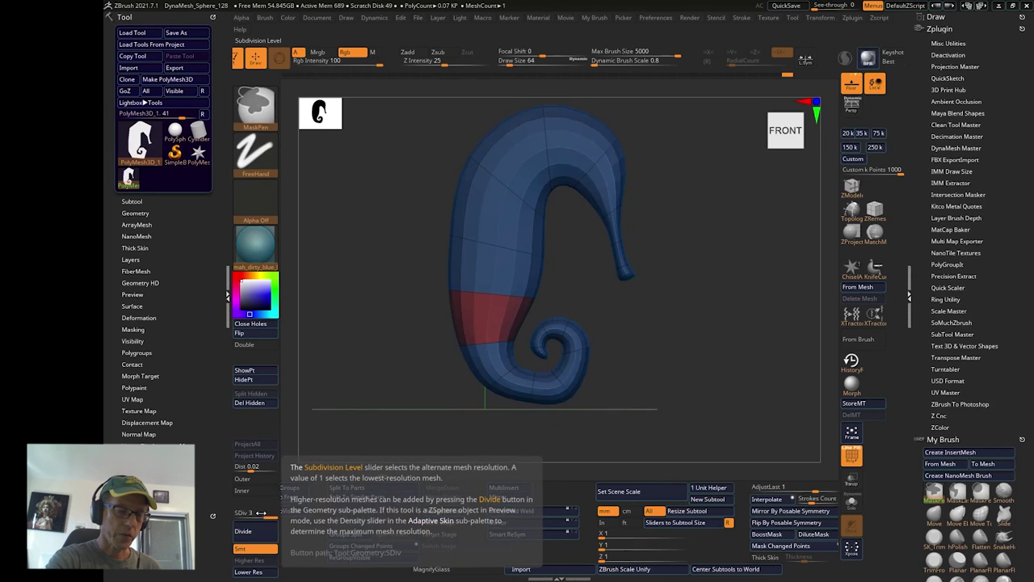
pyautogui.hotkey('ctrl', 'd')
pyautogui.hotkey('ctrl', 'd')
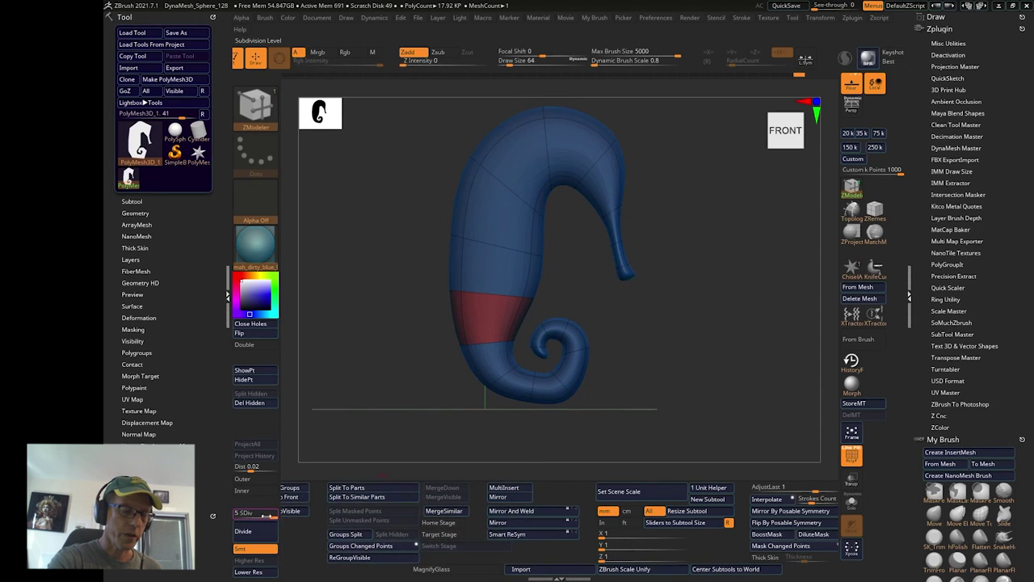
pyautogui.moveTo(265, 516)
pyautogui.mouseDown()
pyautogui.moveTo(237, 515)
pyautogui.moveTo(272, 514)
pyautogui.mouseUp()
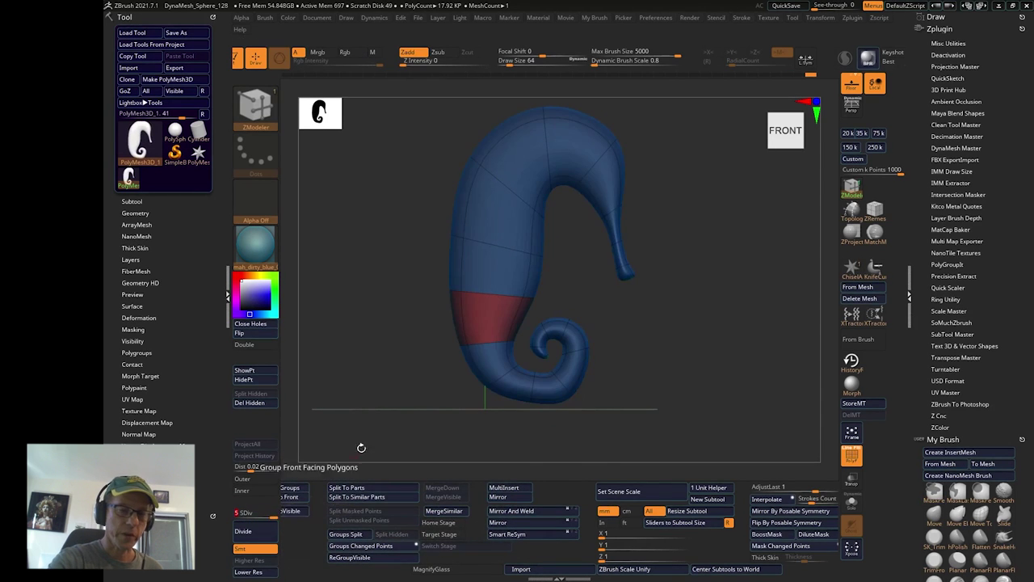
# Inspect the smoothed seahorse from the front and from an angle toward its left side.
pyautogui.moveTo(672, 330); pyautogui.dragTo(669, 366)
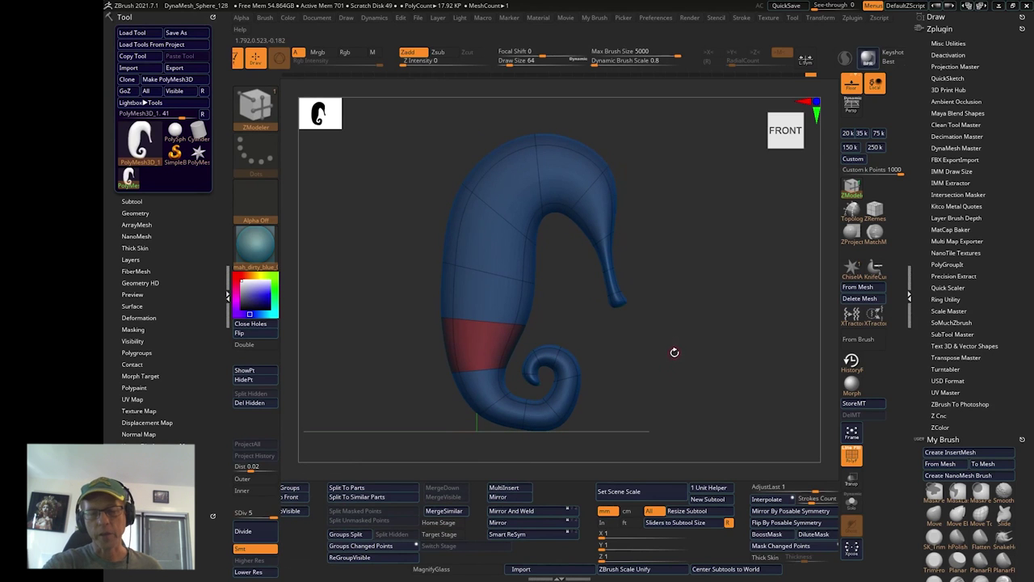
pyautogui.moveTo(277, 515)
pyautogui.mouseDown()
pyautogui.moveTo(236, 515)
pyautogui.moveTo(276, 517)
pyautogui.mouseUp()
pyautogui.moveTo(606, 395); pyautogui.dragTo(699, 364)
pyautogui.keyDown('alt'); pyautogui.moveTo(637, 328); pyautogui.dragTo(690, 333); pyautogui.keyUp('alt')
pyautogui.press('r')
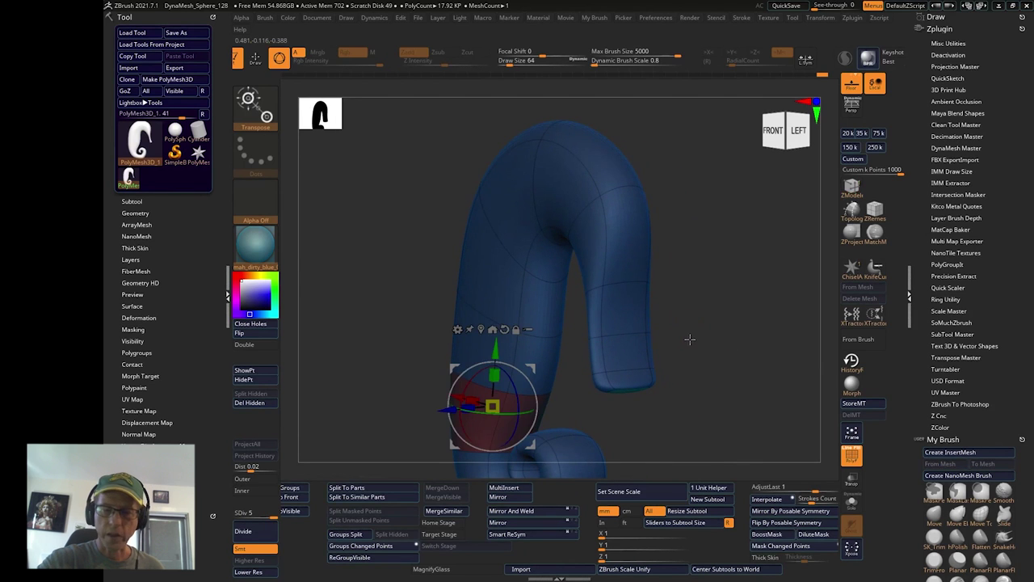
pyautogui.press('q')
pyautogui.moveTo(693, 337); pyautogui.dragTo(775, 316)
pyautogui.scroll(-2, 918, 394)
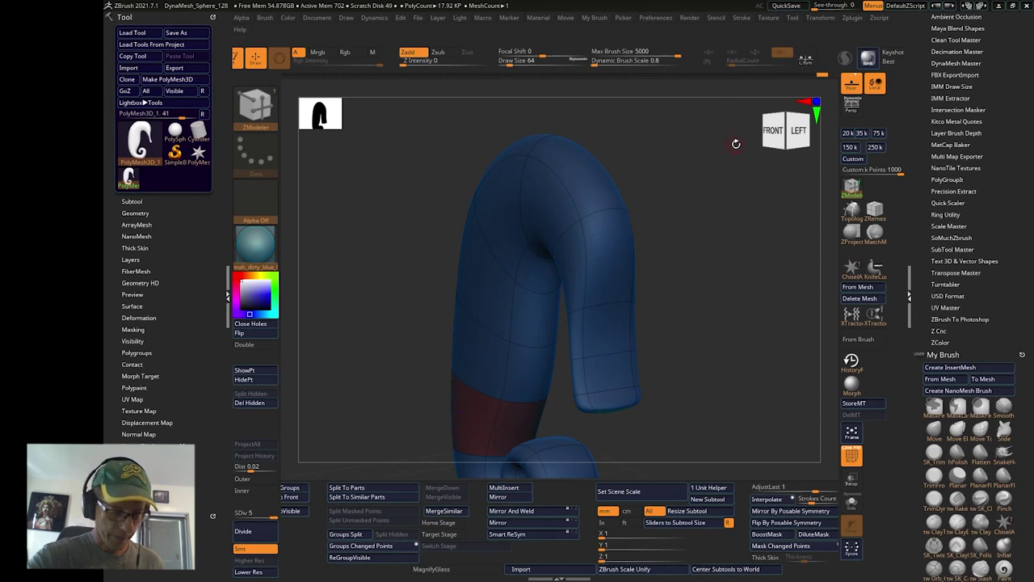
# Enable Z-axis symmetry and push the sides of the snout inward with the Move brush.
pyautogui.press('x')
pyautogui.click(756, 55)
pyautogui.press('x')
pyautogui.keyDown('shift'); pyautogui.moveTo(719, 212); pyautogui.dragTo(639, 234); pyautogui.keyUp('shift')
pyautogui.press('b')
pyautogui.press('m')
pyautogui.press('v')
pyautogui.moveTo(589, 275); pyautogui.dragTo(565, 267)
pyautogui.keyDown('shift'); pyautogui.moveTo(634, 226); pyautogui.dragTo(687, 298); pyautogui.keyUp('shift')
# Return to subdivision level 1 and delete the higher subdivision levels.
pyautogui.hotkey('shift', 'd')
pyautogui.hotkey('shift', 'd')
pyautogui.hotkey('shift', 'd')
pyautogui.hotkey('shift', 'd')
pyautogui.moveTo(266, 566); pyautogui.dragTo(266, 434)
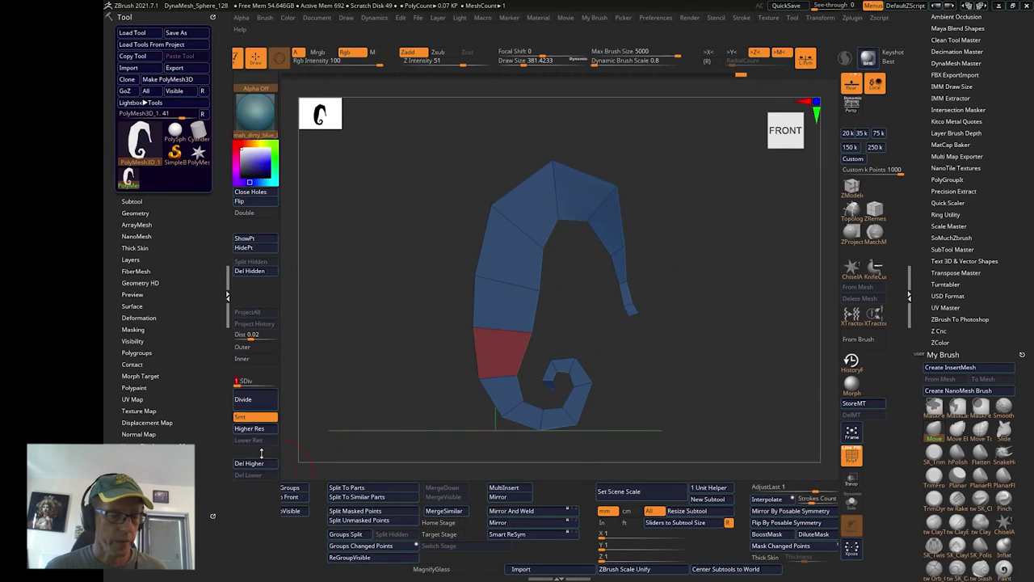
pyautogui.click(260, 463)
# Extrude a fin from the seahorse's back with ZModeler and spread its outer corners.
pyautogui.press('b')
pyautogui.press('z')
pyautogui.press('m')
pyautogui.moveTo(711, 307); pyautogui.dragTo(678, 319)
pyautogui.keyDown('ctrl'); pyautogui.moveTo(679, 319); pyautogui.dragTo(665, 339, button='right'); pyautogui.keyUp('ctrl')
pyautogui.click(527, 386)
pyautogui.press('x')
pyautogui.click(528, 385)
pyautogui.keyDown('shift'); pyautogui.moveTo(527, 385); pyautogui.dragTo(536, 330, button='right'); pyautogui.keyUp('shift')
pyautogui.moveTo(536, 330); pyautogui.dragTo(604, 323)
pyautogui.keyDown('shift'); pyautogui.moveTo(604, 323); pyautogui.dragTo(538, 161, button='right'); pyautogui.keyUp('shift')
pyautogui.moveTo(474, 208); pyautogui.dragTo(493, 188)
pyautogui.moveTo(450, 369); pyautogui.dragTo(476, 438)
# Apply Mirror And Weld to the seahorse and subdivide the mesh to level 4.
pyautogui.hotkey('ctrl', 'shift', 'z')
pyautogui.hotkey('ctrl', 'shift', 'z')
pyautogui.hotkey('ctrl', 'shift', 'z')
pyautogui.moveTo(465, 303); pyautogui.dragTo(646, 242, button='right')
pyautogui.click(533, 510)
pyautogui.moveTo(676, 325)
pyautogui.keyDown('alt'); pyautogui.mouseDown(button='right')
pyautogui.moveTo(666, 382)
pyautogui.moveTo(565, 380)
pyautogui.mouseUp(button='right'); pyautogui.keyUp('alt')
pyautogui.moveTo(800, 64); pyautogui.dragTo(724, 69)
pyautogui.moveTo(724, 162); pyautogui.dragTo(662, 226, button='right')
pyautogui.moveTo(662, 226)
pyautogui.keyDown('ctrl'); pyautogui.mouseDown(button='right')
pyautogui.moveTo(638, 267)
pyautogui.moveTo(684, 323)
pyautogui.mouseUp(button='right'); pyautogui.keyUp('ctrl')
pyautogui.hotkey('ctrl', 'd')
pyautogui.hotkey('ctrl', 'd')
pyautogui.hotkey('ctrl', 'd')
# Hide the polyframe and reshape the head and snout with the Move brush.
pyautogui.press('b')
pyautogui.press('m')
pyautogui.press('v')
pyautogui.moveTo(611, 124)
pyautogui.keyDown('alt'); pyautogui.mouseDown(button='right')
pyautogui.moveTo(623, 230)
pyautogui.moveTo(623, 171)
pyautogui.mouseUp(button='right'); pyautogui.keyUp('alt')
pyautogui.hotkey('shift', 'f')
pyautogui.moveTo(641, 355); pyautogui.dragTo(651, 378)
pyautogui.moveTo(606, 243); pyautogui.dragTo(627, 226)
pyautogui.moveTo(546, 162); pyautogui.dragTo(546, 212, button='right')
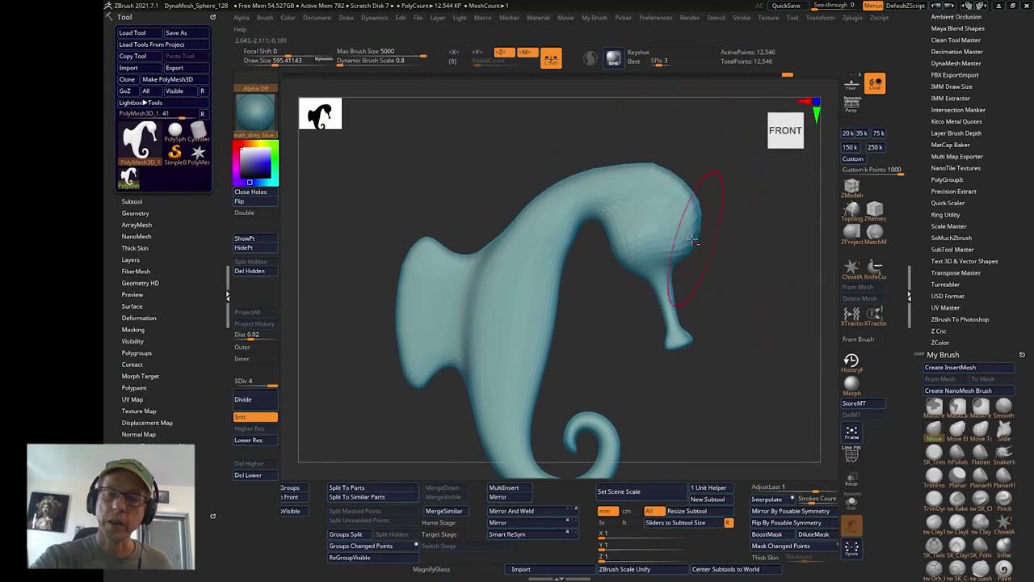
# Push the front of the face inward and adjust the snout's tip and head contour with the Move brush.
pyautogui.moveTo(686, 237); pyautogui.dragTo(635, 236)
pyautogui.moveTo(584, 105)
pyautogui.mouseDown(button='right')
pyautogui.moveTo(613, 196)
pyautogui.moveTo(614, 138)
pyautogui.moveTo(671, 307)
pyautogui.mouseUp(button='right')
pyautogui.moveTo(667, 315); pyautogui.dragTo(674, 325)
pyautogui.keyDown('alt'); pyautogui.moveTo(628, 144); pyautogui.dragTo(628, 189, button='right'); pyautogui.keyUp('alt')
pyautogui.moveTo(628, 189); pyautogui.dragTo(618, 202)
pyautogui.moveTo(821, 259); pyautogui.dragTo(822, 305, button='right')
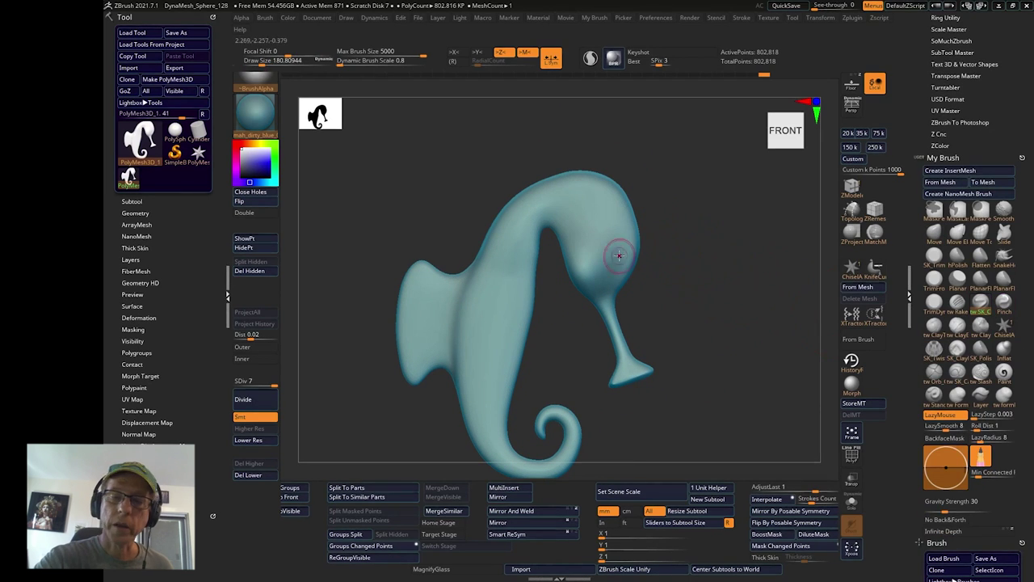
# Stroke the side of the head with the tw SK_Cloth brush and step the history back to before the tail ridges.
pyautogui.moveTo(618, 255); pyautogui.dragTo(612, 257)
pyautogui.keyDown('ctrl'); pyautogui.moveTo(612, 257); pyautogui.dragTo(614, 247, button='right'); pyautogui.keyUp('ctrl')
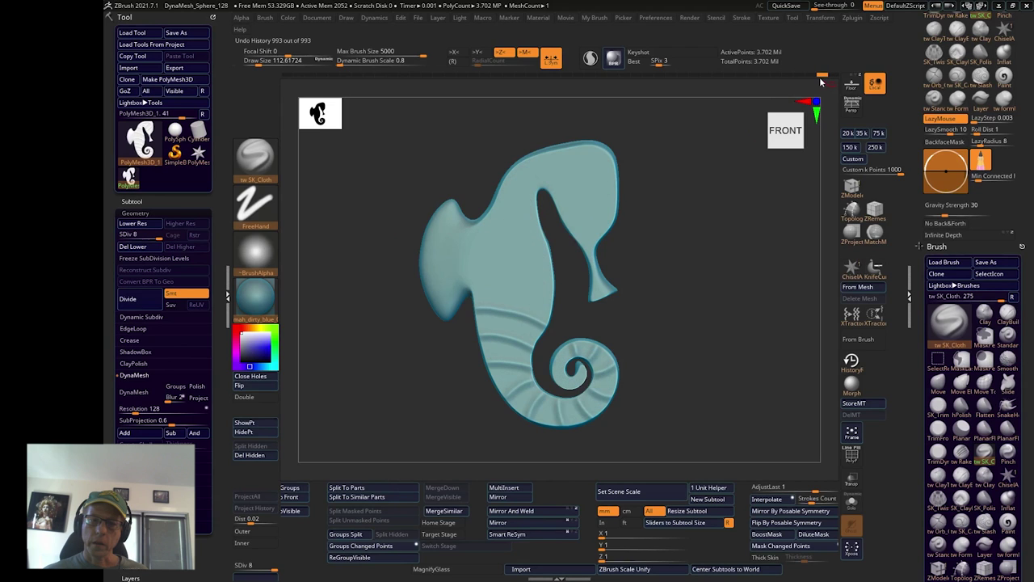
pyautogui.moveTo(820, 82); pyautogui.dragTo(814, 83)
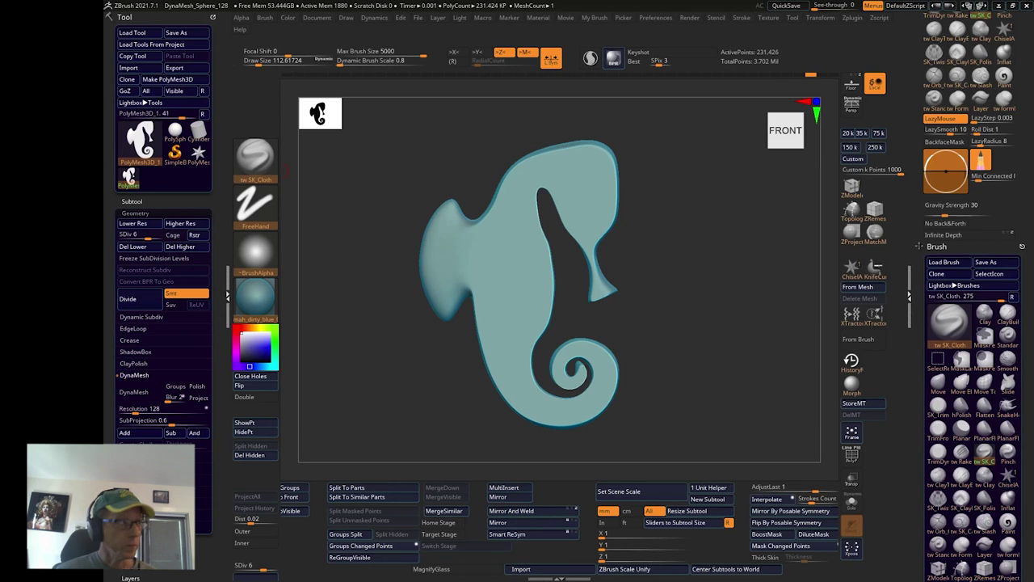
# Switch to the browser, look through the "norms diner" image results for style reference, and move that window away.
pyautogui.hotkey('alt', 'Tab')
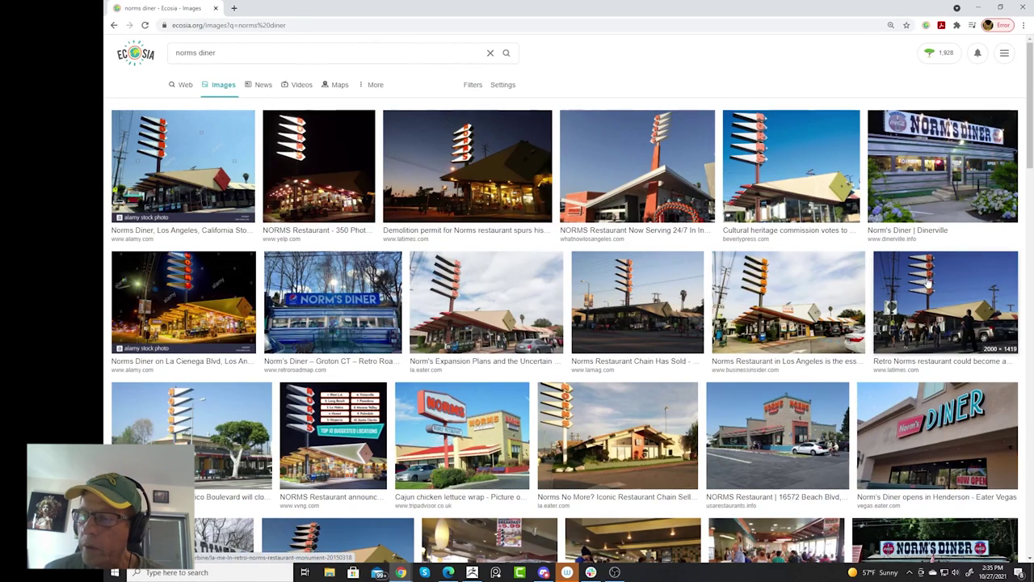
pyautogui.scroll(-5, 543, 359)
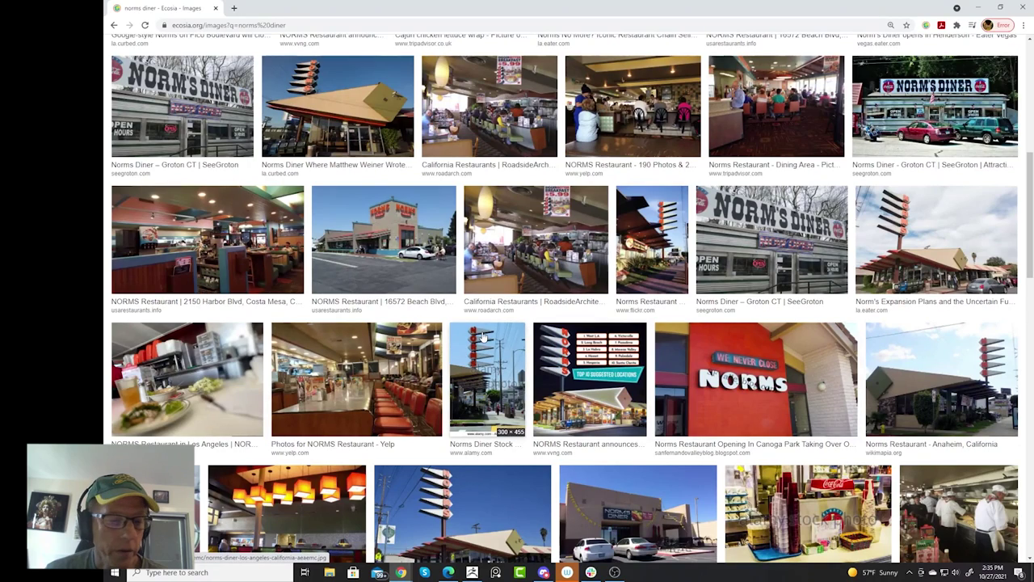
pyautogui.scroll(5, 480, 341)
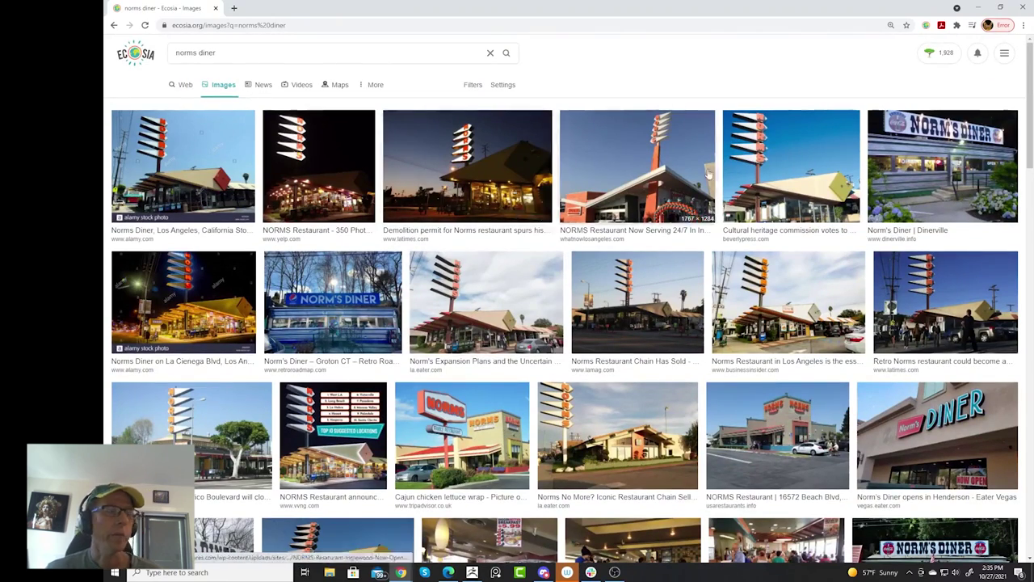
pyautogui.moveTo(828, 12); pyautogui.dragTo(204, 184)
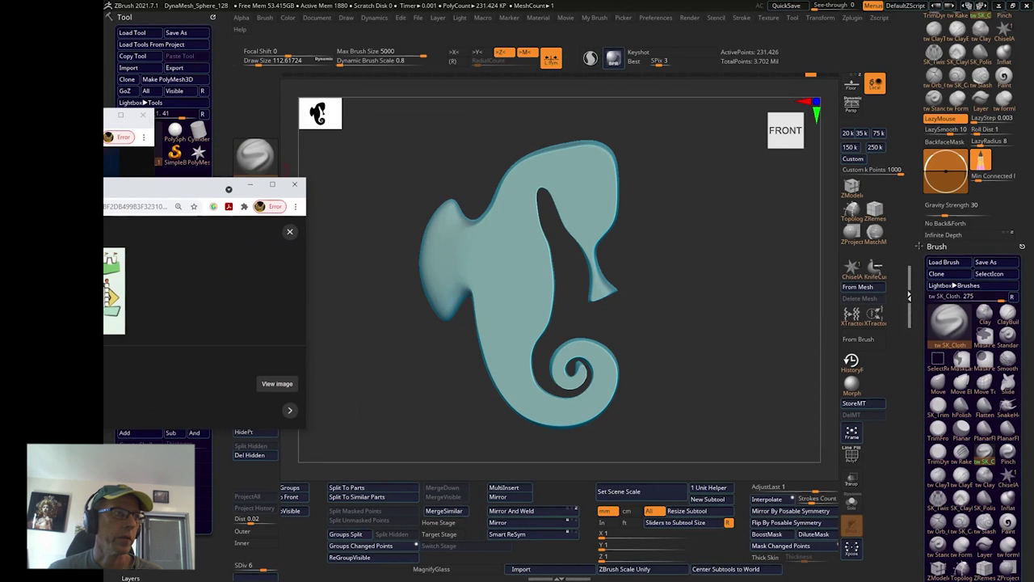
# Bring up the "googie jewelry" image results, view the retro clip art signs, and move the browser off the screen.
pyautogui.moveTo(4, 196); pyautogui.dragTo(107, 208)
pyautogui.moveTo(296, 216); pyautogui.dragTo(601, 234)
pyautogui.click(697, 231)
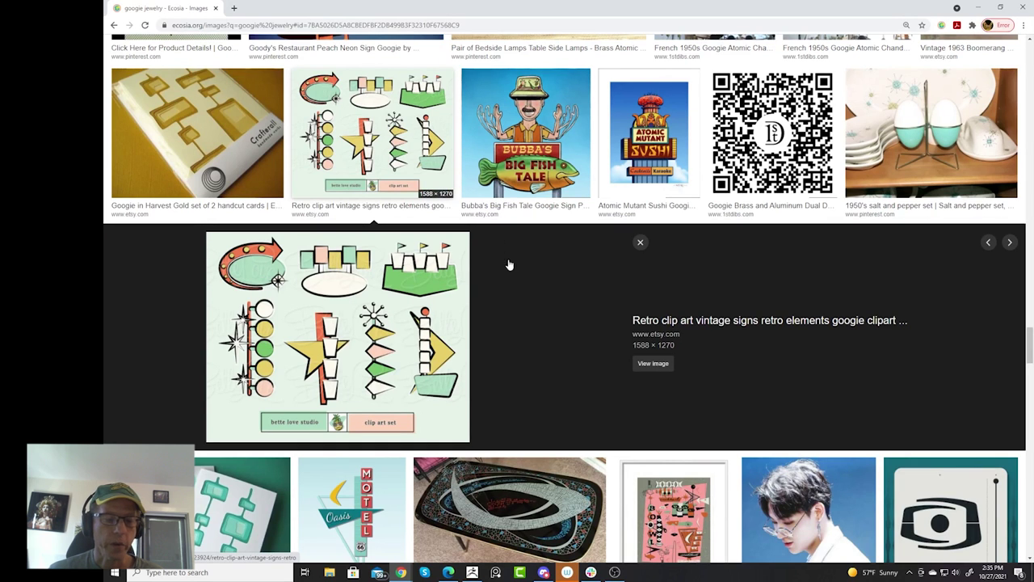
pyautogui.moveTo(858, 13); pyautogui.dragTo(0, 49)
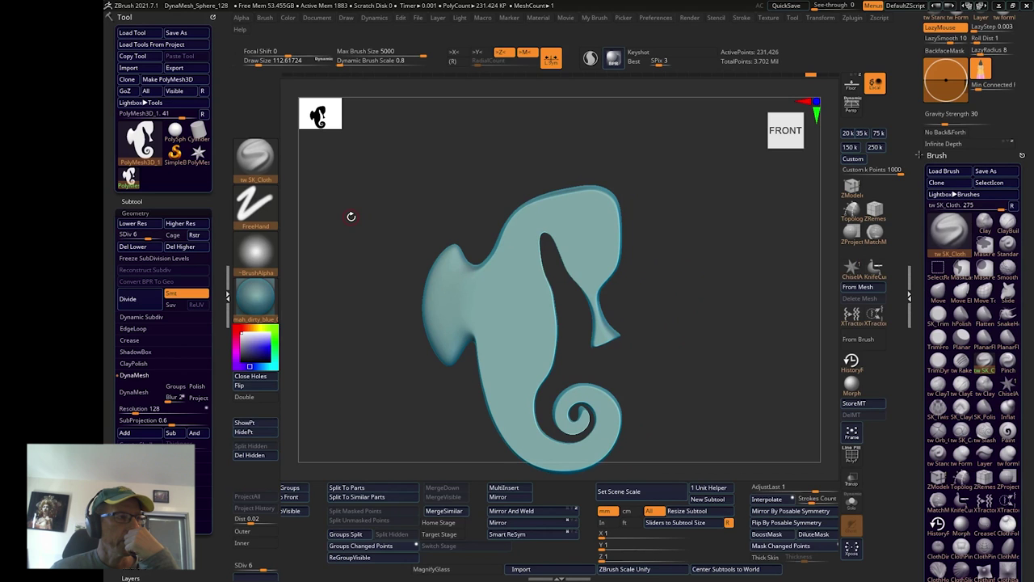
# Switch to Illustrator and examine the Googie shapes in googie.ai, both up close around the curved arrow and as a whole sheet.
pyautogui.moveTo(199, 157)
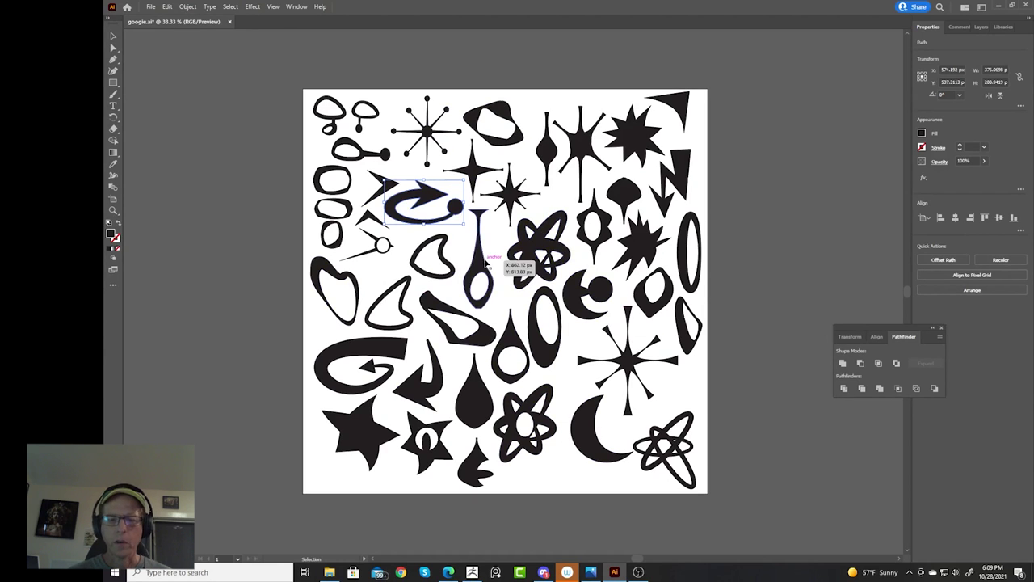
pyautogui.hotkey('ctrl', '=')
pyautogui.hotkey('ctrl', '=')
pyautogui.hotkey('ctrl', '=')
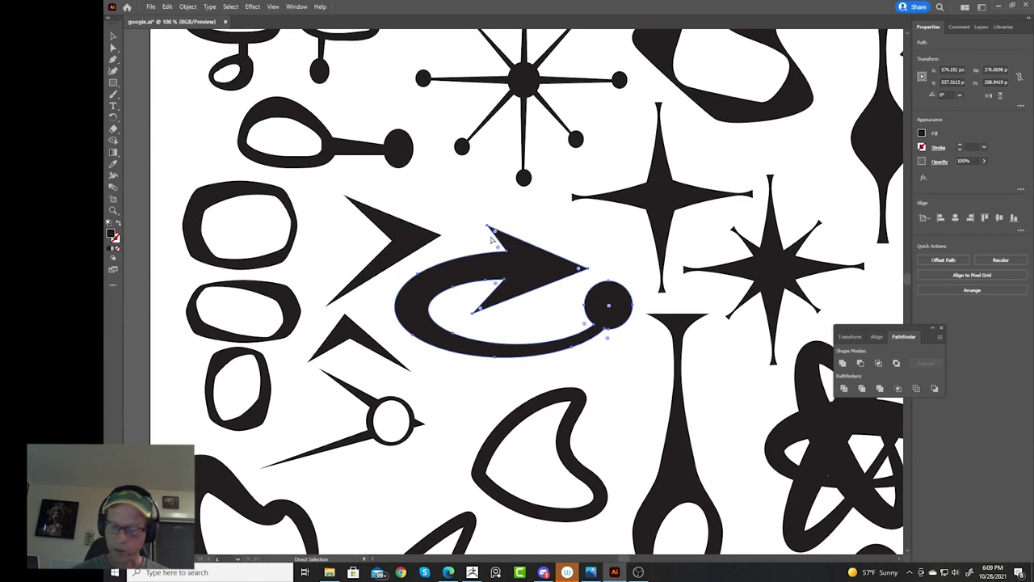
pyautogui.hotkey('ctrl', '-')
pyautogui.hotkey('ctrl', '-')
pyautogui.hotkey('ctrl', '-')
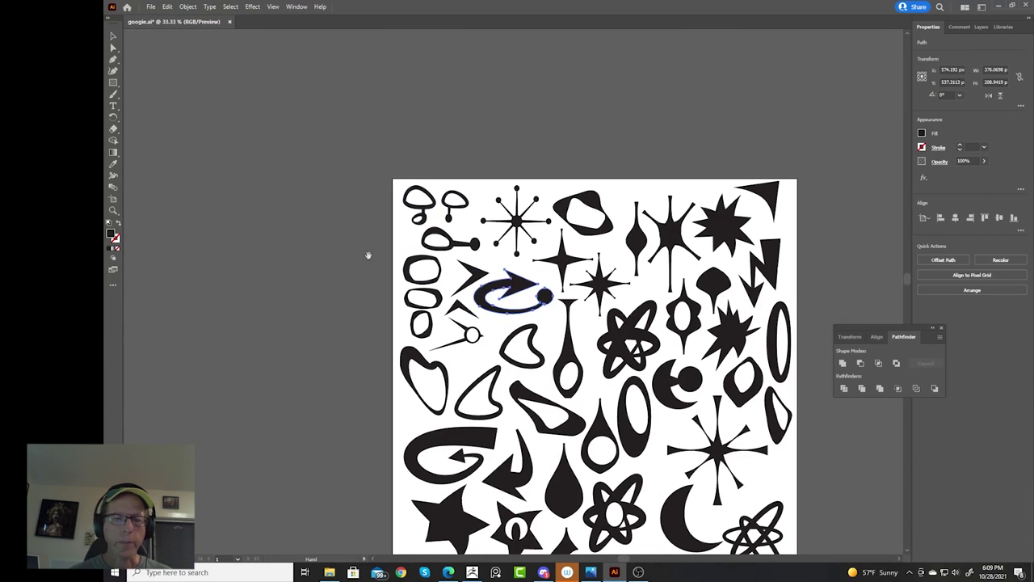
pyautogui.moveTo(325, 247); pyautogui.dragTo(270, 166)
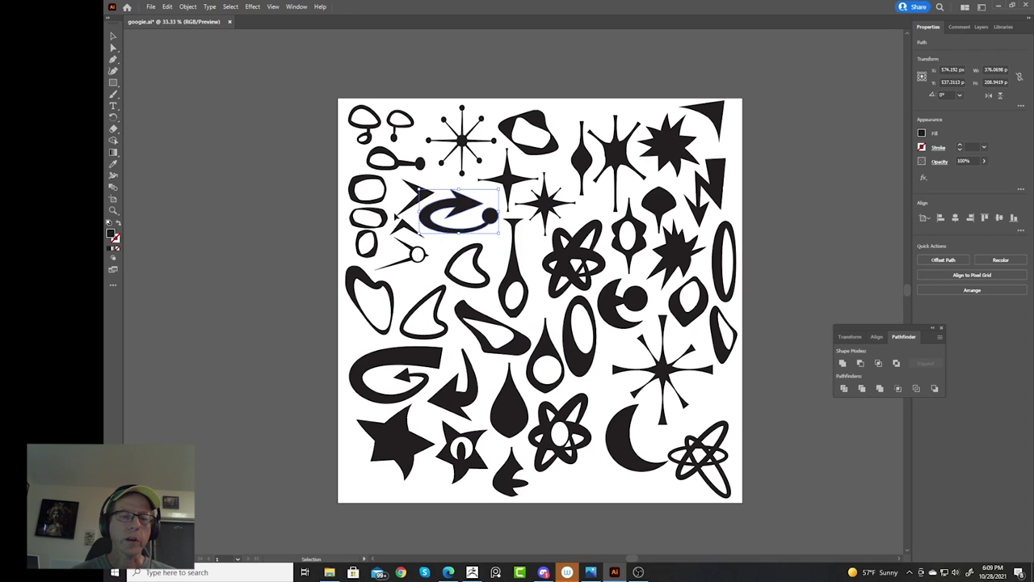
# Review the curved arrow asset and its SVG format in Export for Screens, and cancel the export.
pyautogui.click(152, 7)
pyautogui.click(178, 207)
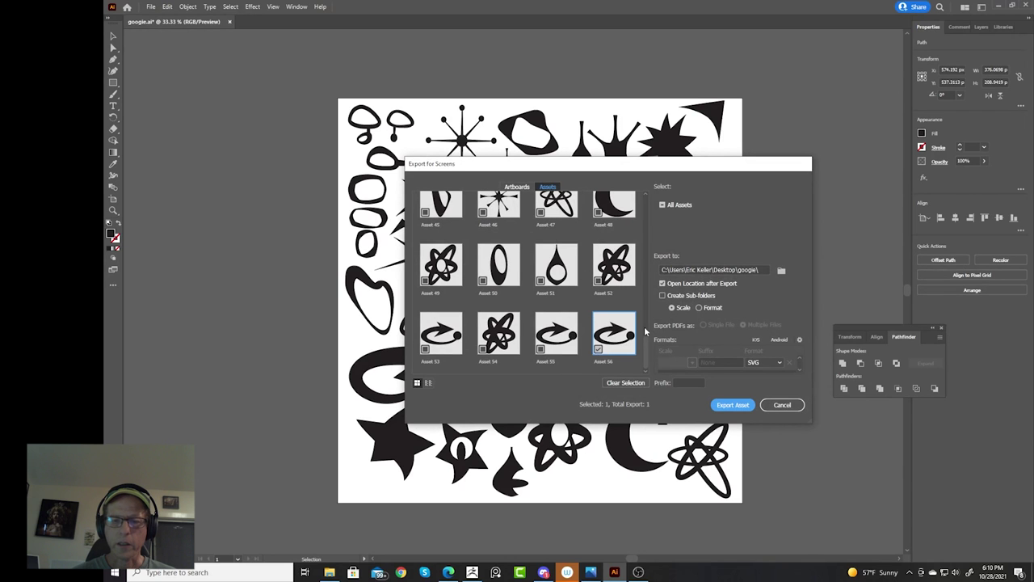
pyautogui.moveTo(644, 351)
pyautogui.mouseDown()
pyautogui.moveTo(647, 204)
pyautogui.moveTo(643, 368)
pyautogui.mouseUp()
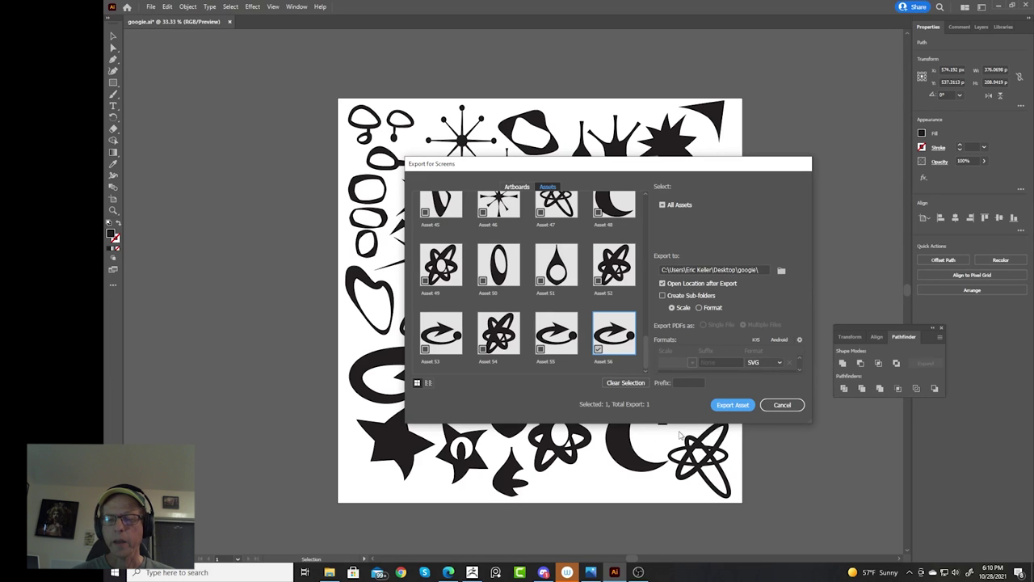
pyautogui.click(782, 404)
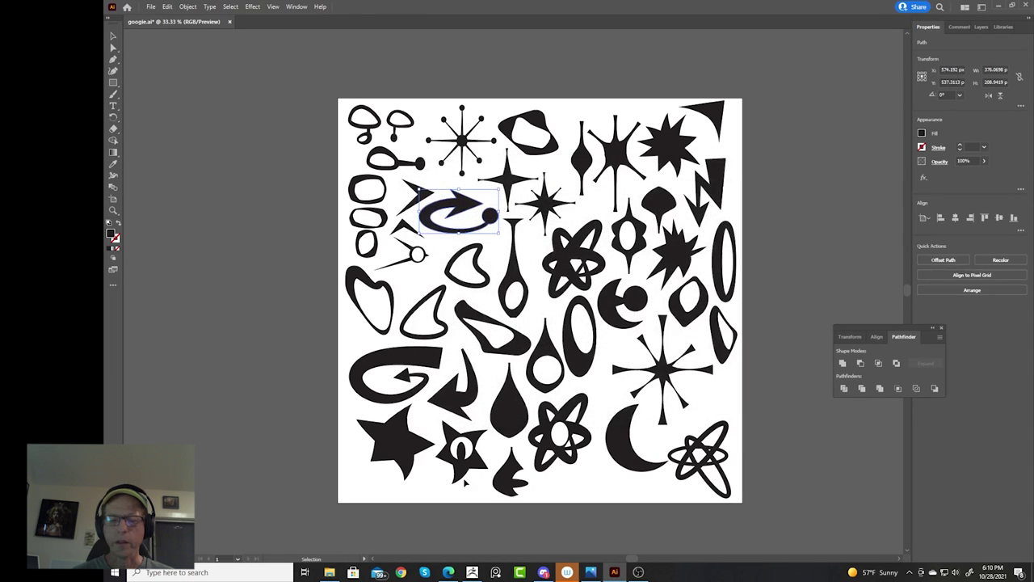
# Switch to ZBrush and make the PolyMesh3D star the active tool.
pyautogui.click(472, 572)
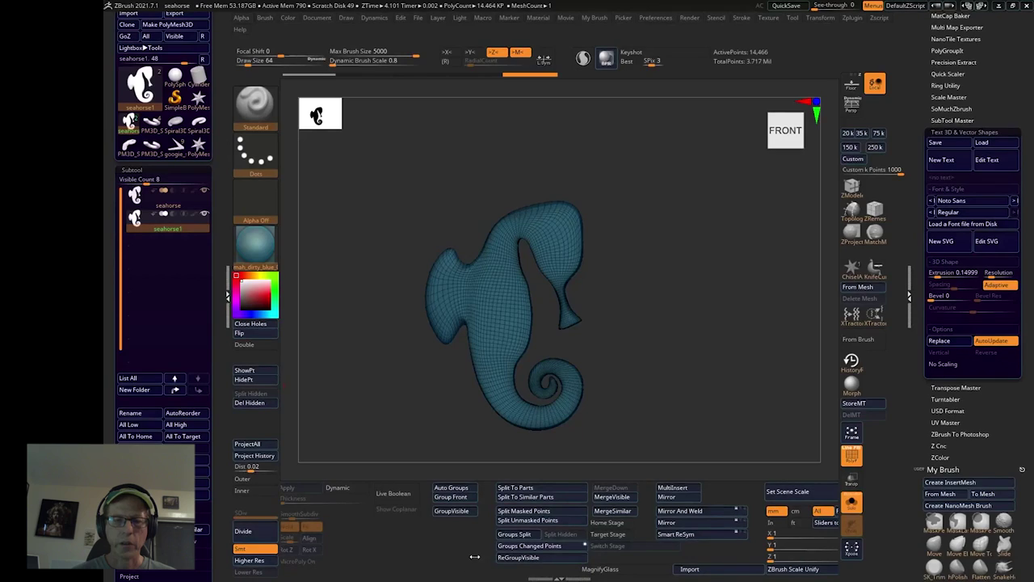
pyautogui.click(197, 100)
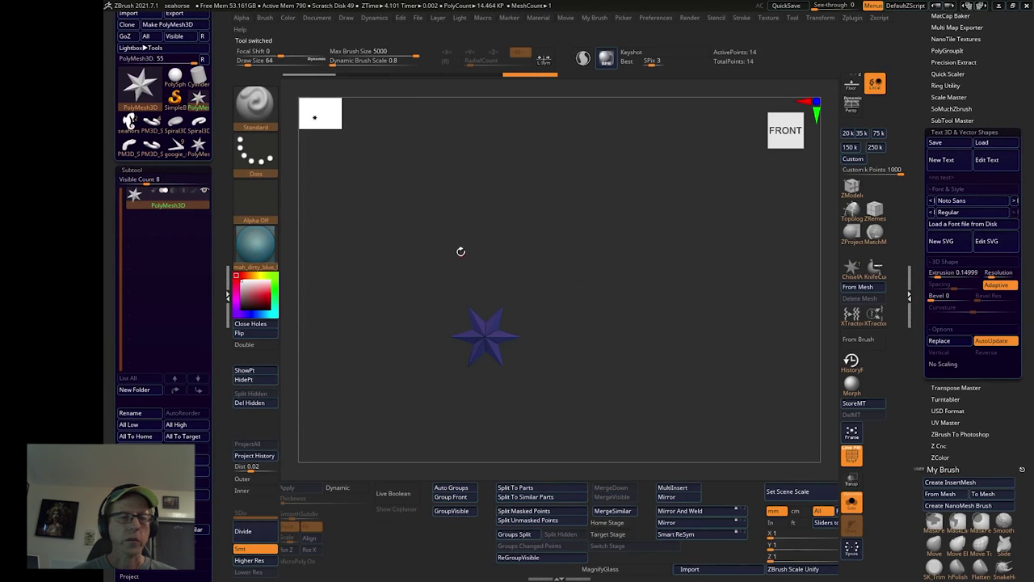
pyautogui.moveTo(454, 244); pyautogui.dragTo(388, 241)
# Import a starburst SVG from the googie folder as a new mesh with Text 3D & Vector Shapes.
pyautogui.moveTo(921, 98); pyautogui.dragTo(921, 193)
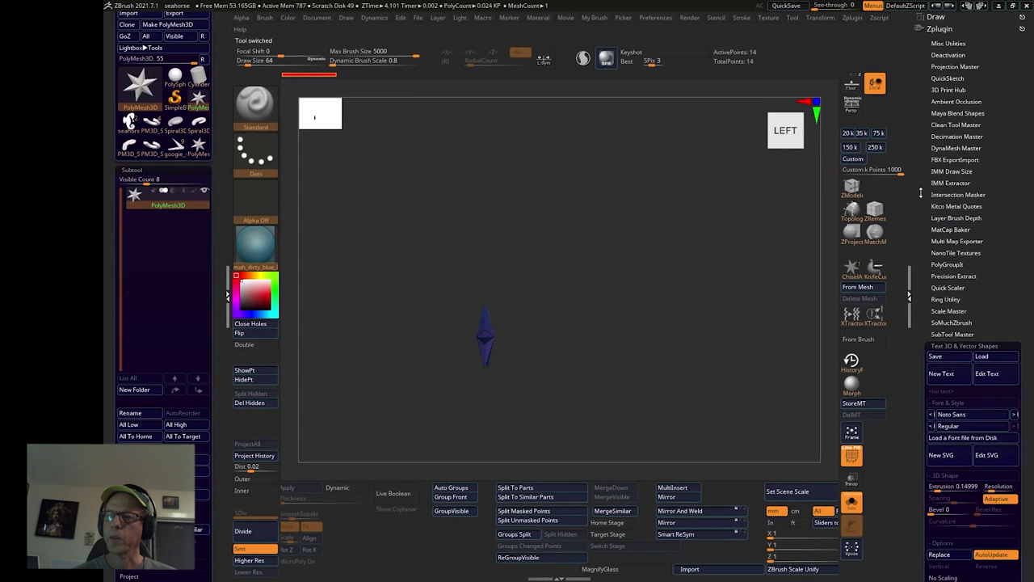
pyautogui.moveTo(923, 260); pyautogui.dragTo(921, 114)
pyautogui.click(951, 200)
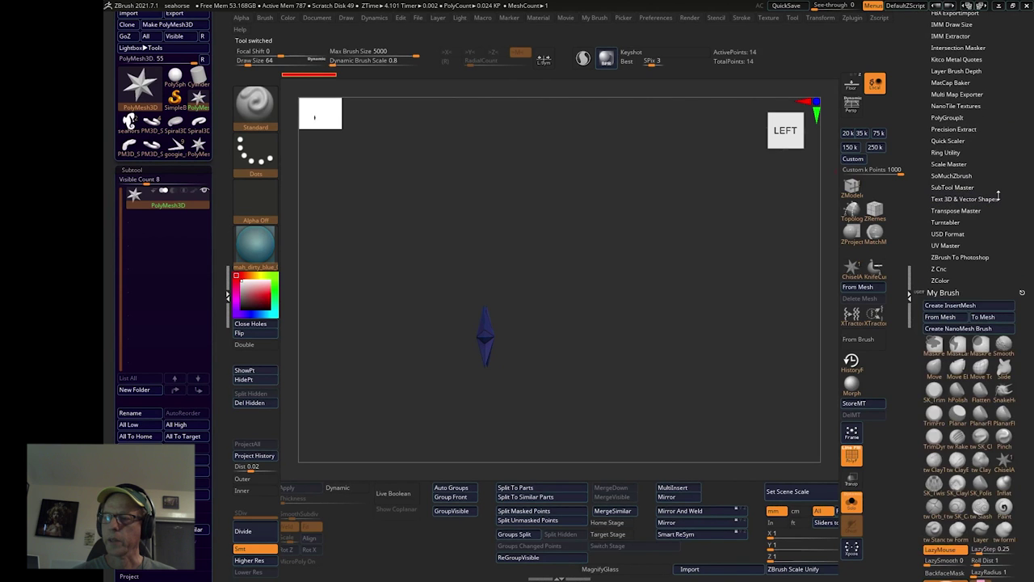
pyautogui.click(975, 199)
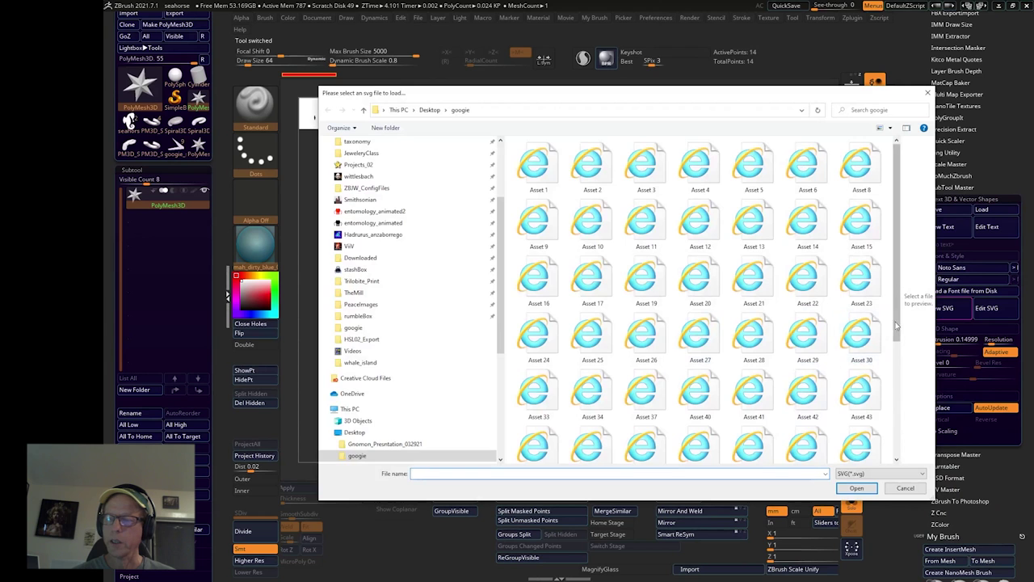
pyautogui.moveTo(896, 329); pyautogui.dragTo(898, 419)
pyautogui.click(646, 243)
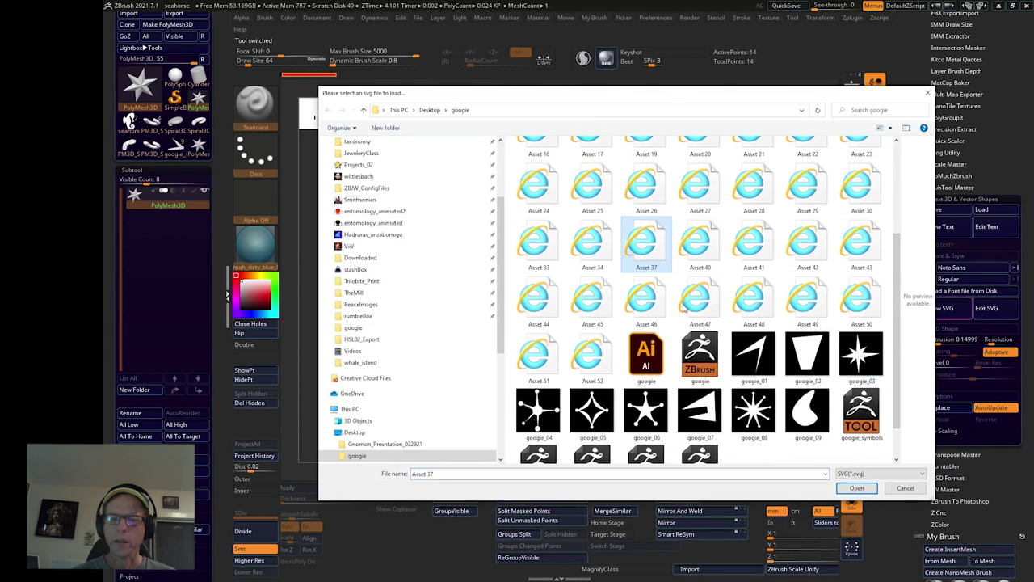
pyautogui.click(808, 416)
pyautogui.click(857, 488)
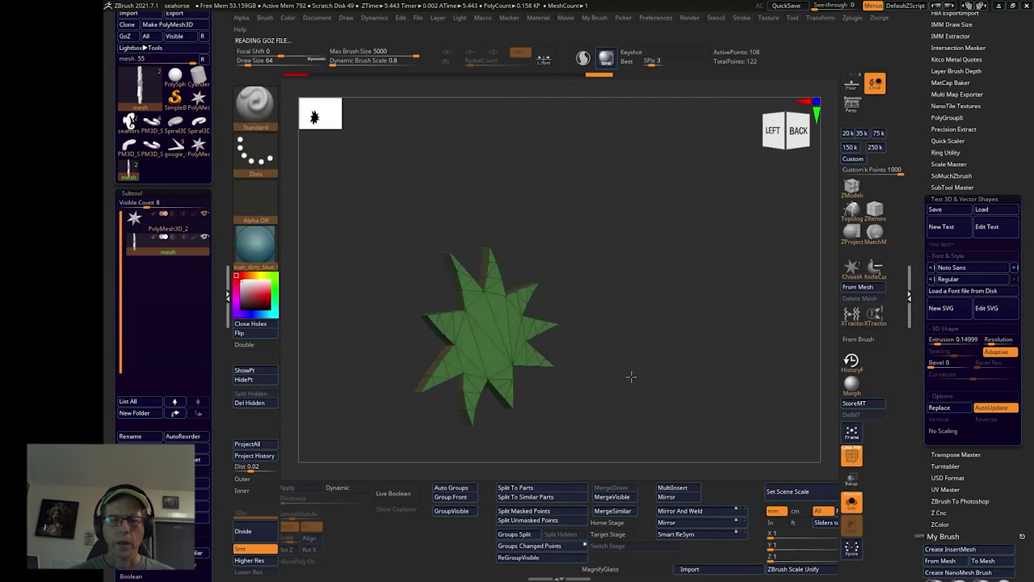
pyautogui.moveTo(617, 377); pyautogui.dragTo(751, 386)
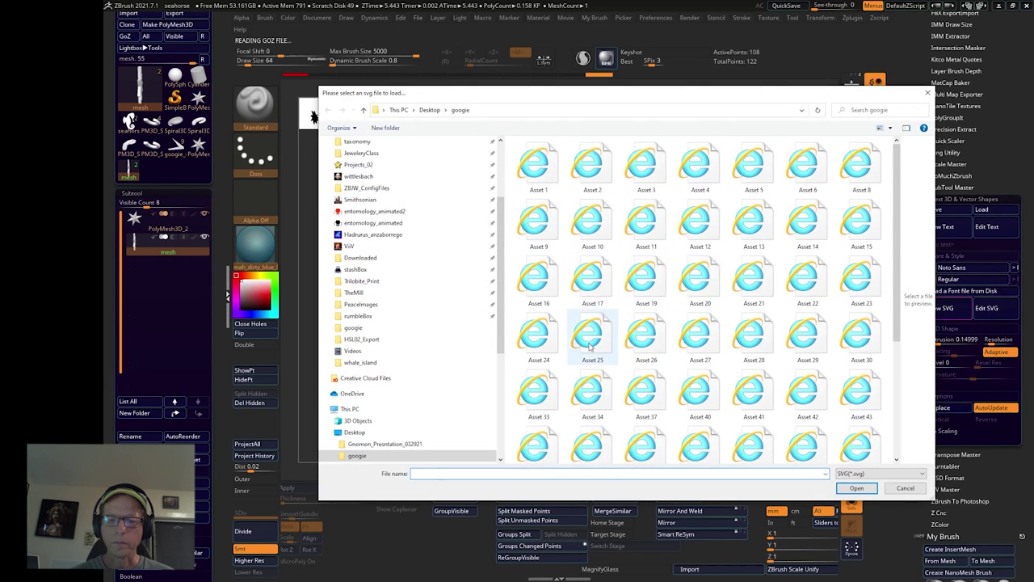
# Add the star shape to the tool by importing the SVG file Asset 25.
pyautogui.click(590, 346)
pyautogui.click(856, 488)
pyautogui.moveTo(676, 374); pyautogui.dragTo(648, 382)
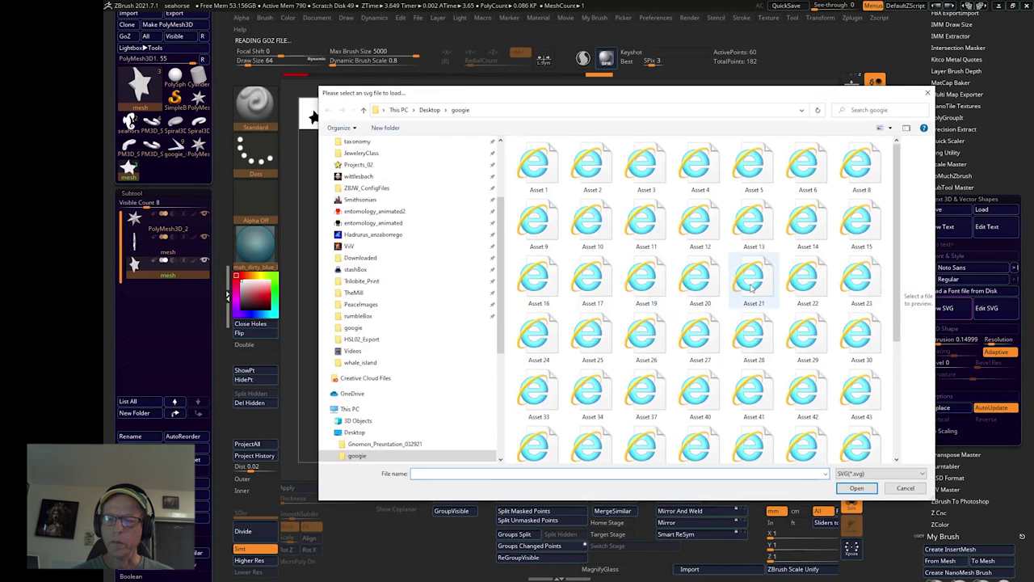
# Import the lightning bolt SVG Asset 13 and inspect its triangulated faces from several sides.
pyautogui.click(752, 222)
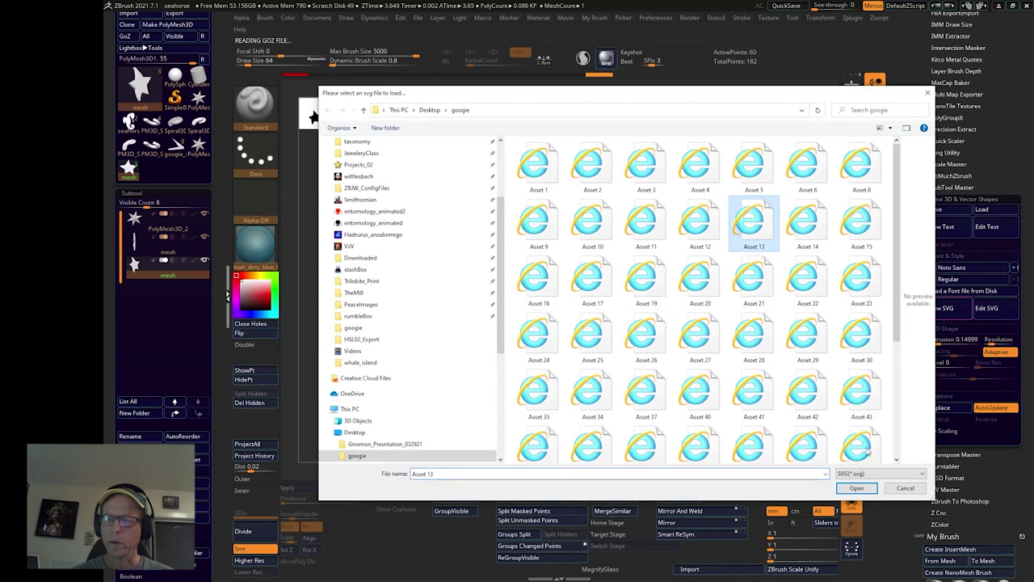
pyautogui.click(856, 488)
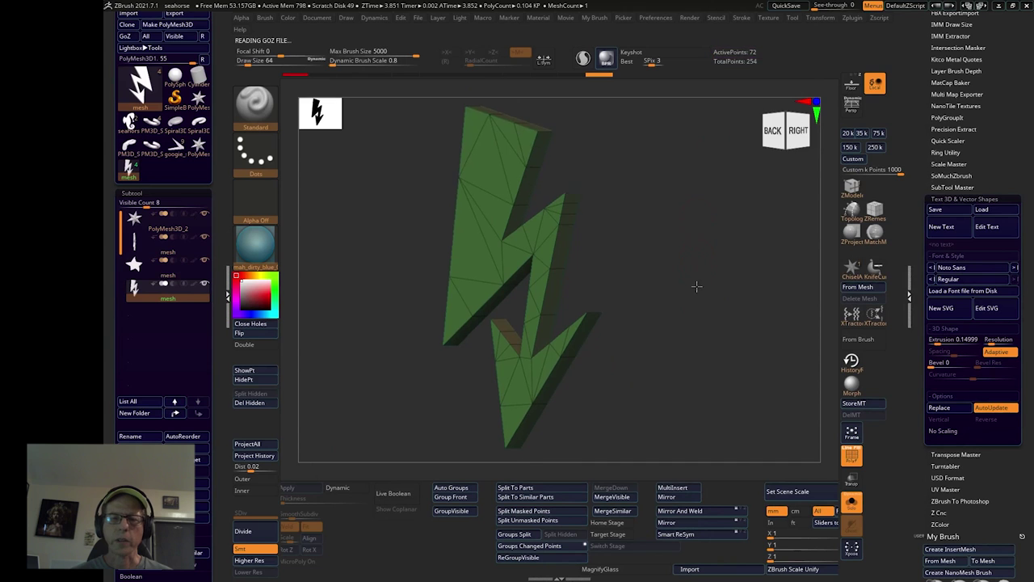
pyautogui.moveTo(680, 301); pyautogui.dragTo(592, 225)
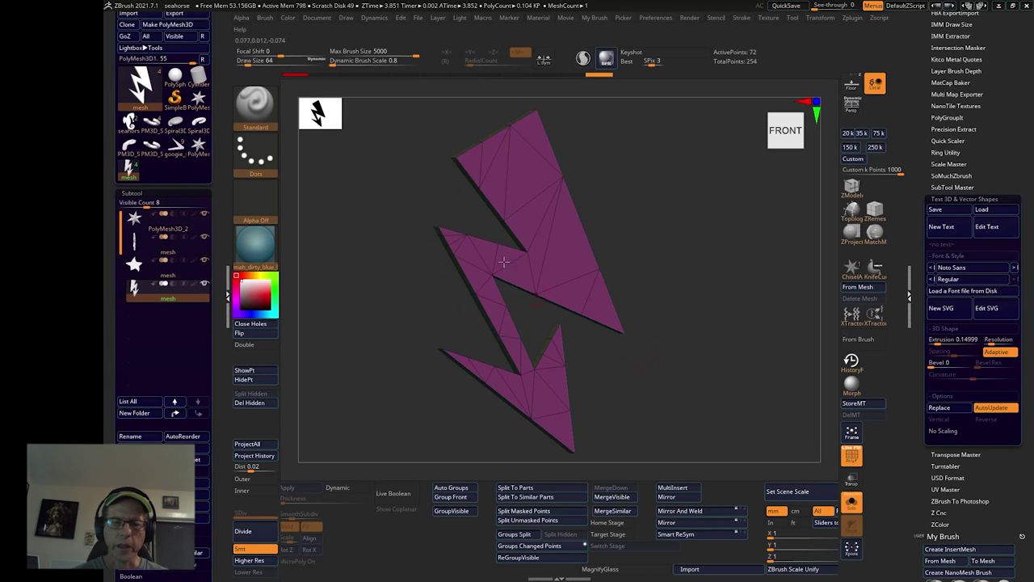
pyautogui.keyDown('shift'); pyautogui.moveTo(665, 291); pyautogui.dragTo(653, 323); pyautogui.keyUp('shift')
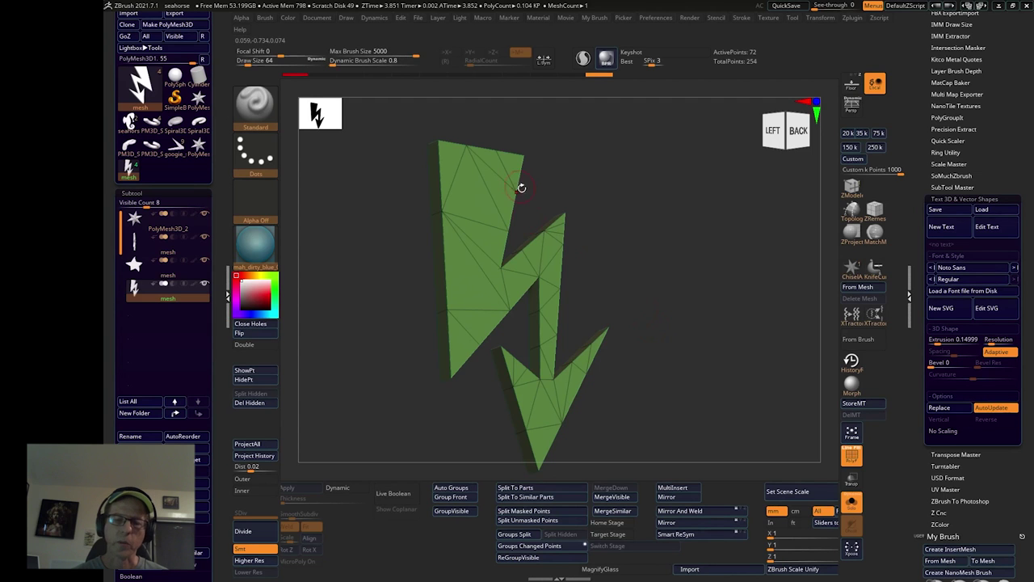
# Subdivide the lightning bolt mesh three times and turn off its polyframe display.
pyautogui.moveTo(523, 201); pyautogui.dragTo(678, 291)
pyautogui.hotkey('ctrl', 'd')
pyautogui.hotkey('ctrl', 'd')
pyautogui.hotkey('ctrl', 'd')
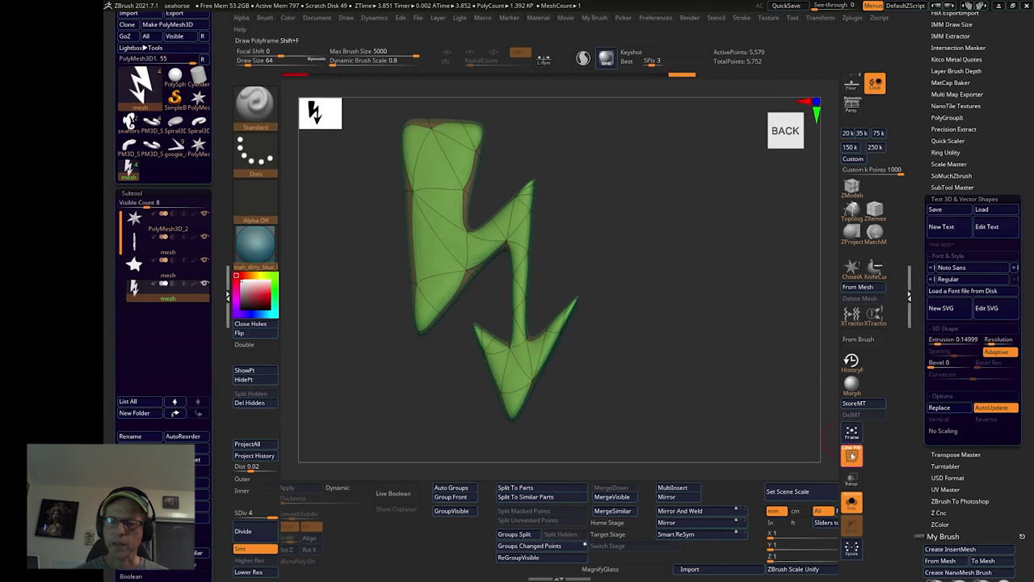
pyautogui.click(851, 455)
pyautogui.moveTo(709, 365)
pyautogui.mouseDown()
pyautogui.moveTo(616, 369)
pyautogui.moveTo(708, 369)
pyautogui.moveTo(676, 357)
pyautogui.mouseUp()
# Lower the bolt to its base subdivision level and step the undo history back to before the subdivisions.
pyautogui.hotkey('shift', 'd')
pyautogui.hotkey('shift', 'd')
pyautogui.hotkey('shift', 'd')
pyautogui.keyDown('alt'); pyautogui.moveTo(676, 357); pyautogui.dragTo(684, 383); pyautogui.keyUp('alt')
pyautogui.keyDown('ctrl'); pyautogui.click(598, 75); pyautogui.keyUp('ctrl')
pyautogui.moveTo(596, 78)
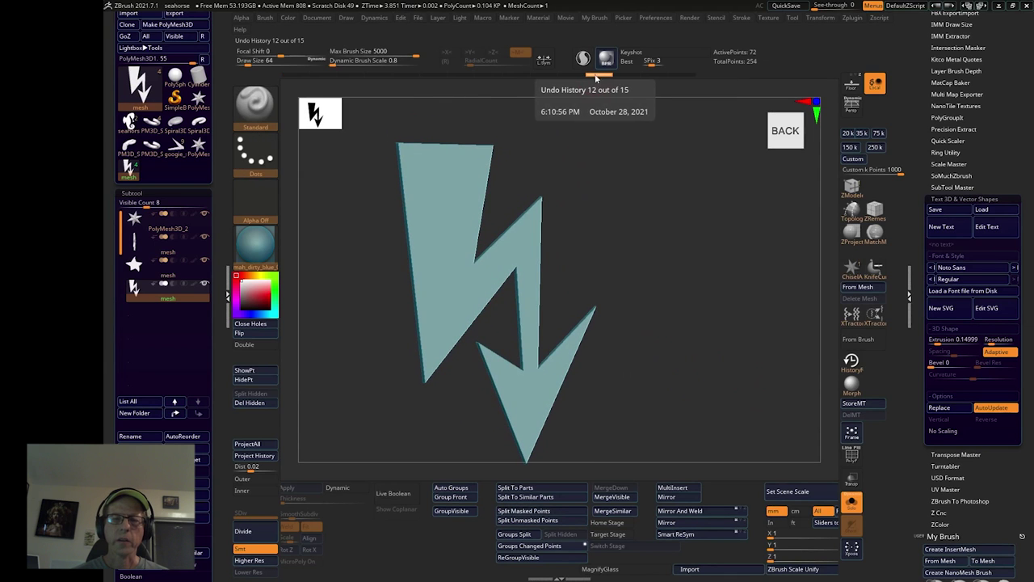
# Show the polyframe, enable DetectEdges, and try remeshing the lightning bolt with ZRemesher.
pyautogui.moveTo(622, 172); pyautogui.dragTo(658, 223)
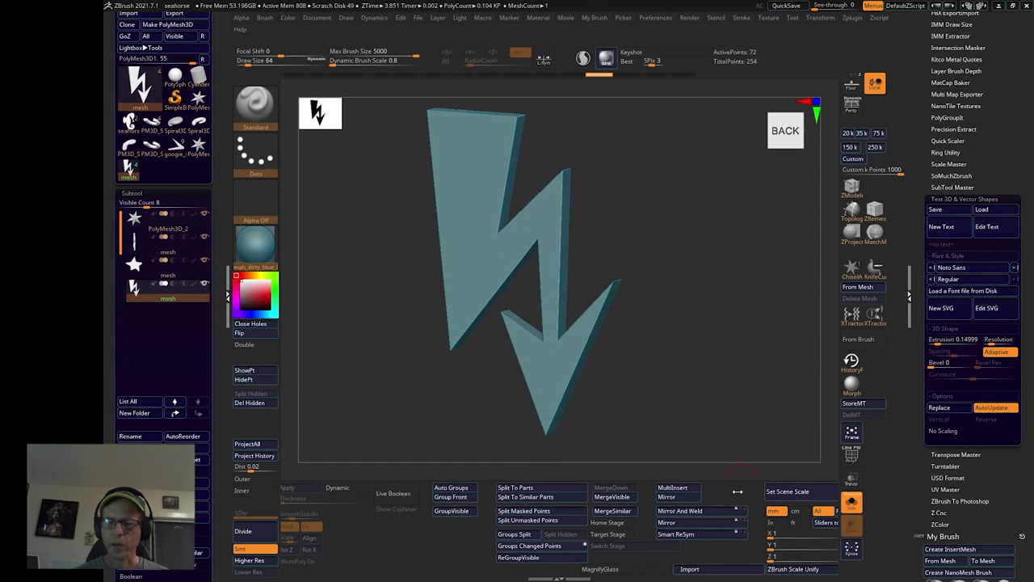
pyautogui.moveTo(737, 491); pyautogui.dragTo(437, 494)
pyautogui.moveTo(568, 525); pyautogui.dragTo(441, 531)
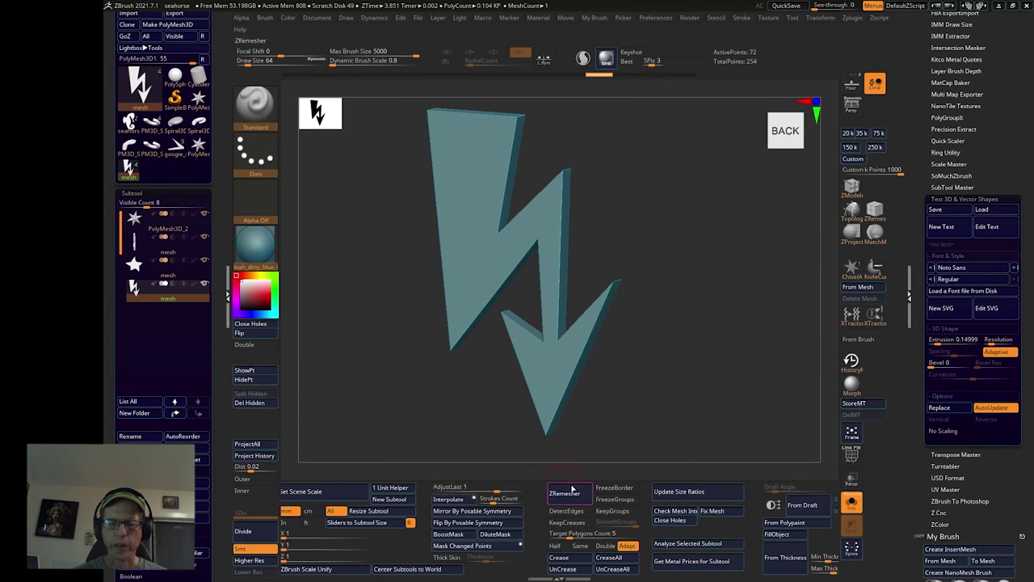
pyautogui.click(852, 456)
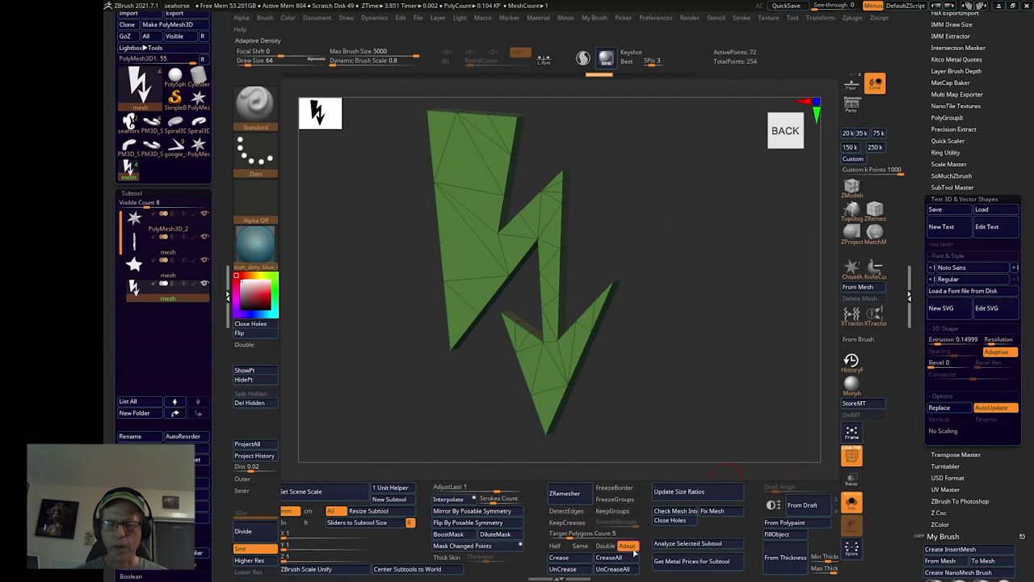
pyautogui.click(566, 511)
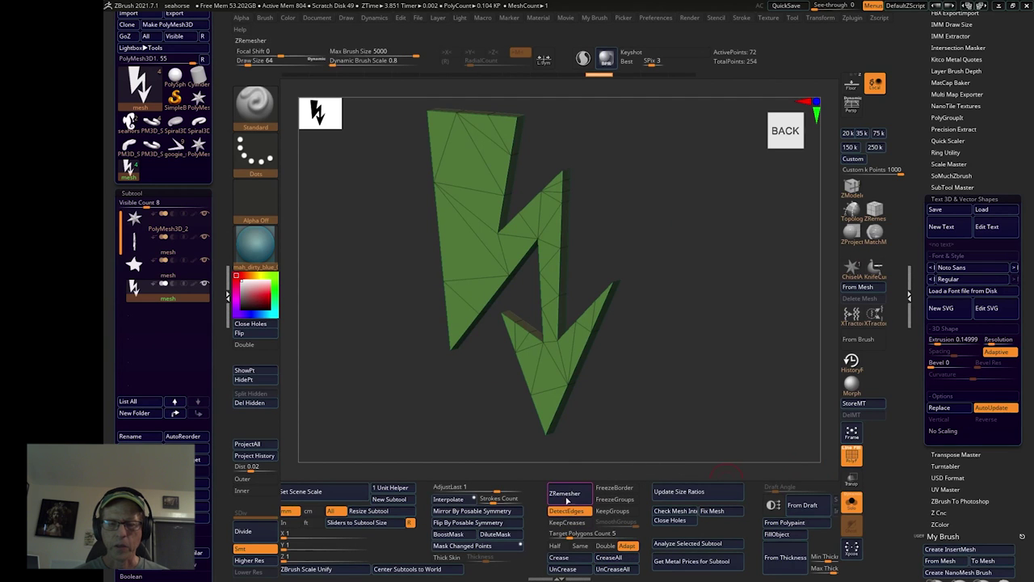
pyautogui.click(564, 492)
pyautogui.moveTo(594, 452); pyautogui.dragTo(691, 394)
pyautogui.keyDown('alt'); pyautogui.moveTo(653, 267); pyautogui.dragTo(541, 279); pyautogui.keyUp('alt')
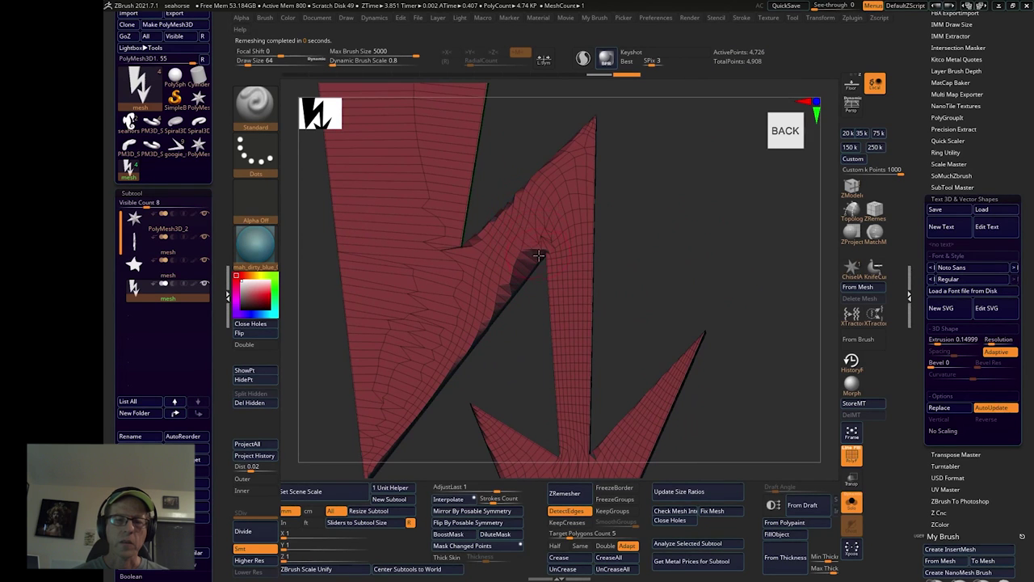
# Undo the ZRemesher operation on the lightning bolt.
pyautogui.hotkey('ctrl', 'z')
pyautogui.hotkey('ctrl', 'z')
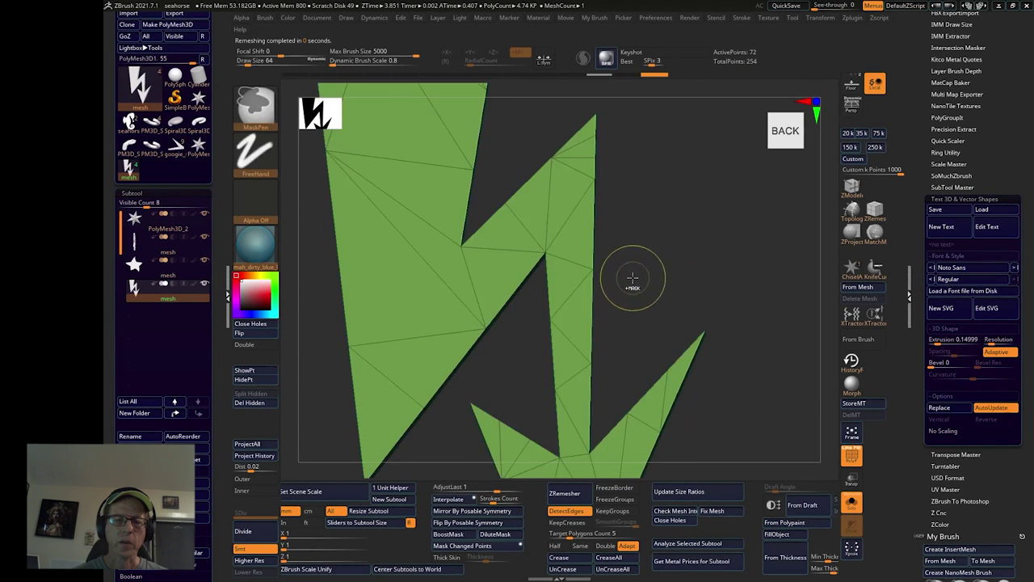
pyautogui.keyDown('alt'); pyautogui.moveTo(660, 274); pyautogui.dragTo(672, 249); pyautogui.keyUp('alt')
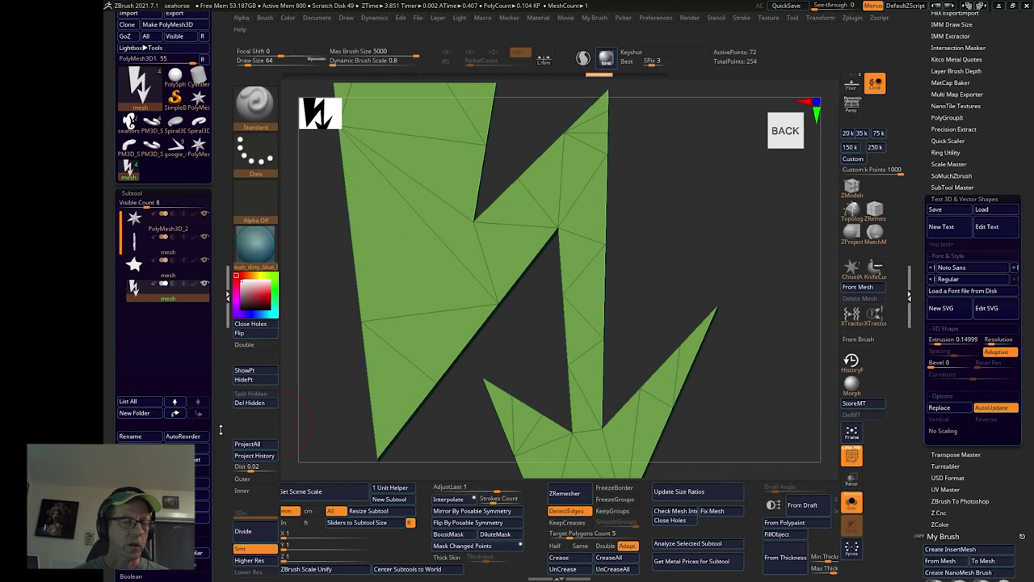
# Set the DynaMesh resolution to 616.
pyautogui.scroll(-10, 219, 429)
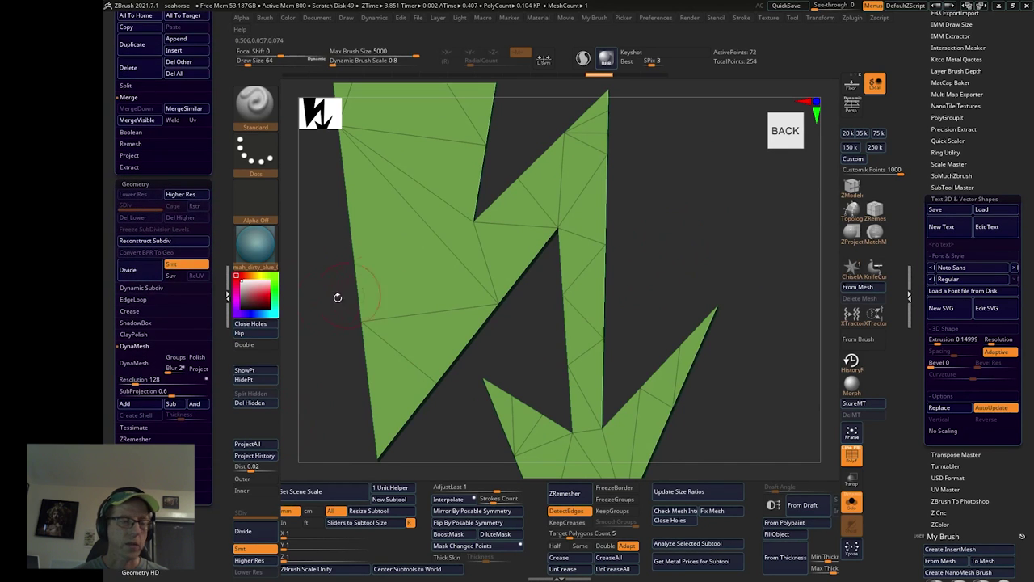
pyautogui.moveTo(138, 380); pyautogui.dragTo(153, 382)
pyautogui.moveTo(748, 270)
pyautogui.keyDown('alt'); pyautogui.mouseDown()
pyautogui.moveTo(668, 262)
pyautogui.moveTo(630, 284)
pyautogui.mouseUp(); pyautogui.keyUp('alt')
# Remesh the lightning bolt with the gizmo's Remesh By DynaMesh deformer, accept the result, and check the bolt from the side.
pyautogui.press('w')
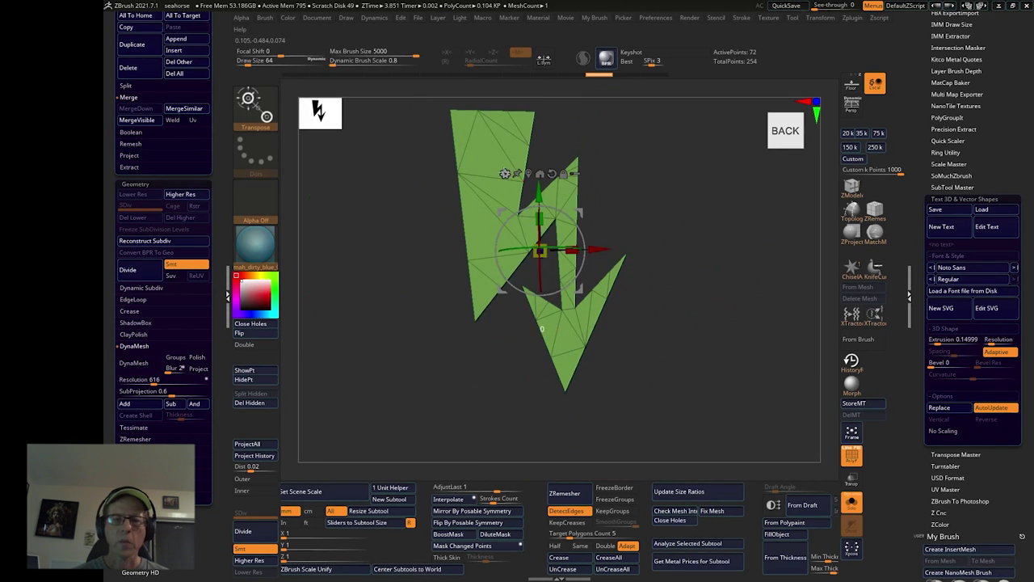
pyautogui.click(505, 173)
pyautogui.click(607, 240)
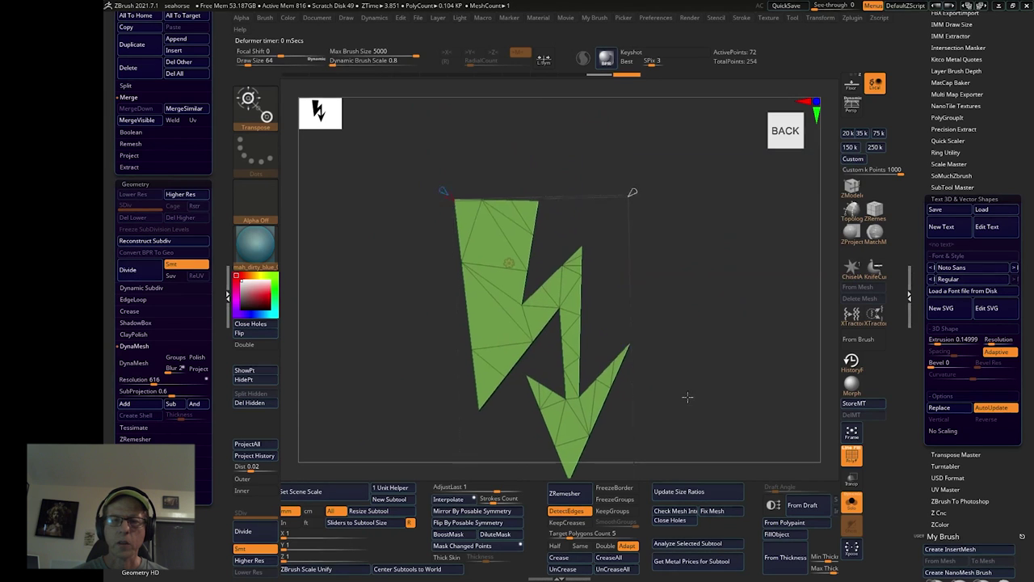
pyautogui.keyDown('alt'); pyautogui.moveTo(688, 399); pyautogui.dragTo(691, 389); pyautogui.keyUp('alt')
pyautogui.moveTo(638, 187); pyautogui.dragTo(638, 187)
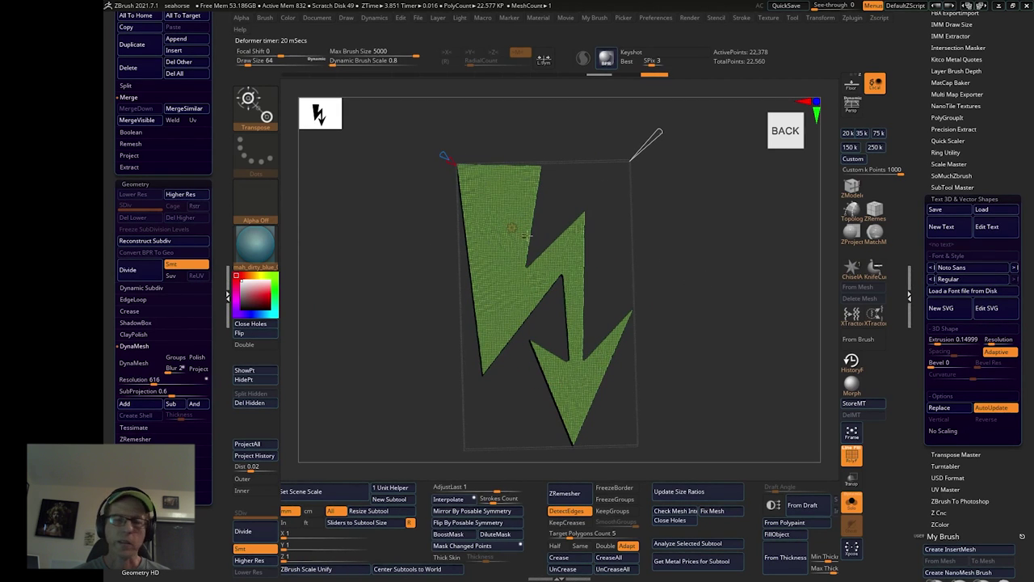
pyautogui.click(511, 227)
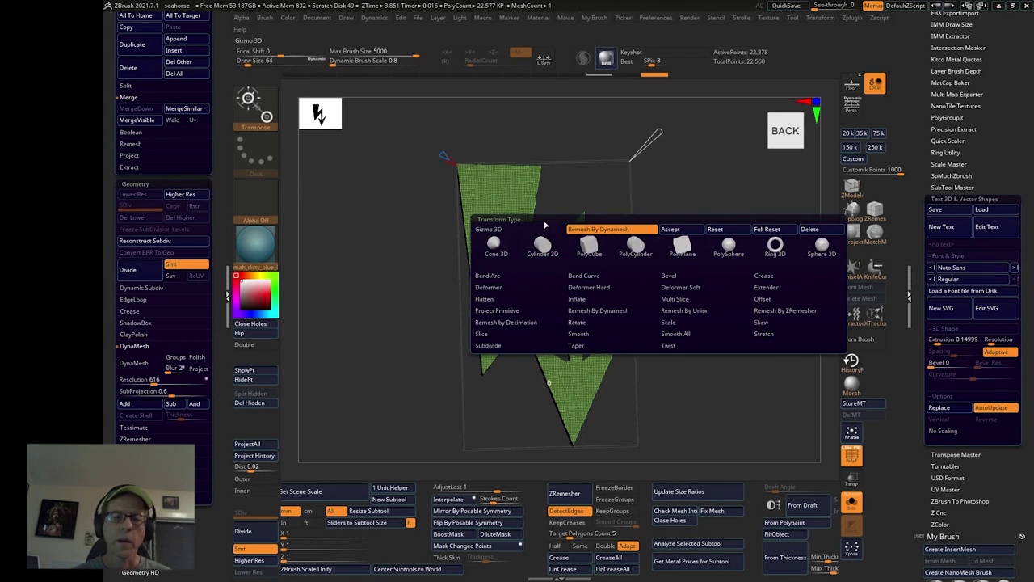
pyautogui.click(690, 231)
pyautogui.moveTo(668, 221); pyautogui.dragTo(723, 162)
pyautogui.keyDown('shift'); pyautogui.moveTo(725, 277); pyautogui.dragTo(711, 319); pyautogui.keyUp('shift')
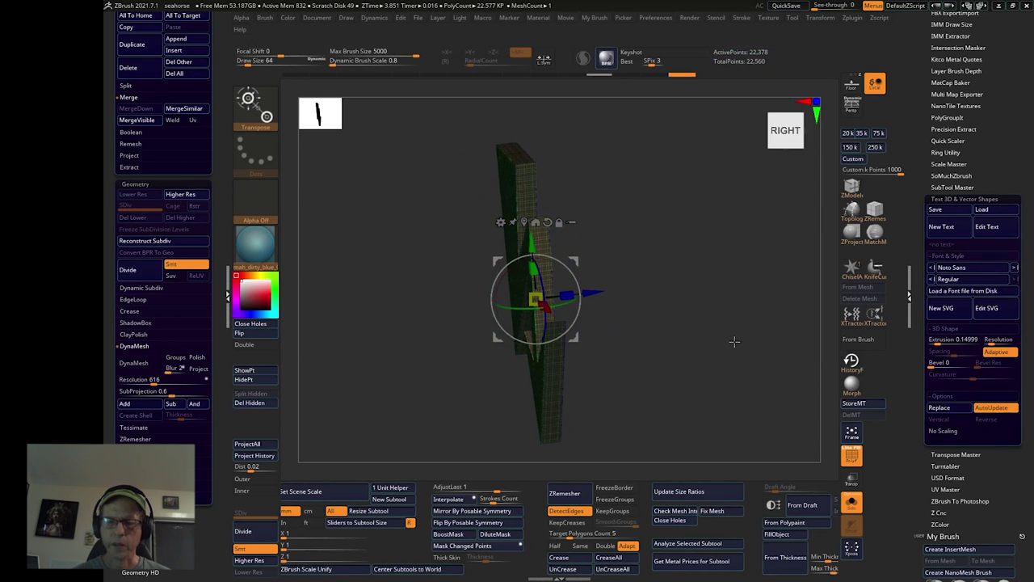
# Try remeshing the lightning bolt with ZRemesher while DetectEdges is on, inspect the topology up close, and undo it.
pyautogui.click(577, 495)
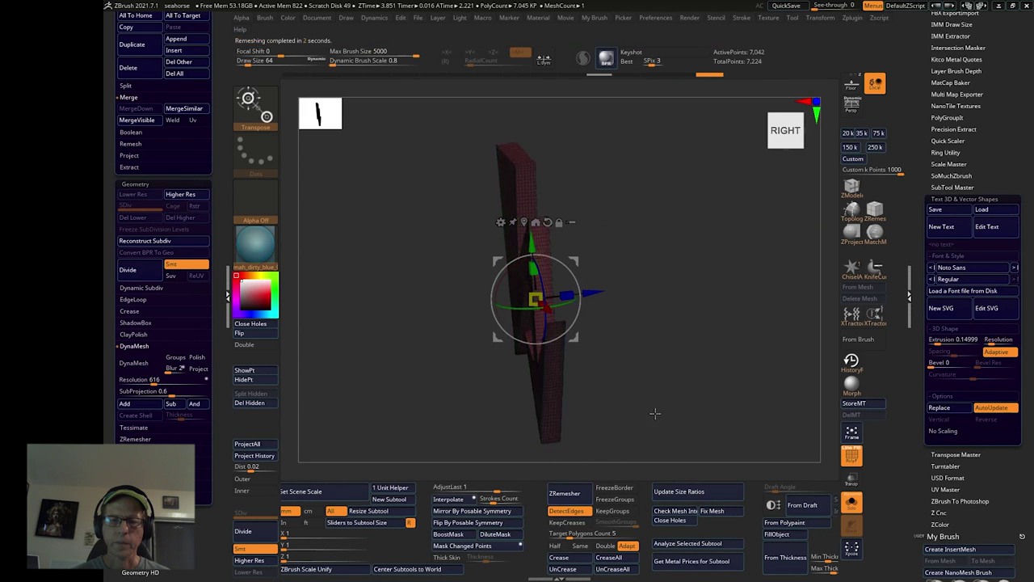
pyautogui.moveTo(654, 415)
pyautogui.mouseDown()
pyautogui.moveTo(702, 383)
pyautogui.moveTo(704, 393)
pyautogui.moveTo(640, 352)
pyautogui.mouseUp()
pyautogui.press('q')
pyautogui.moveTo(564, 361); pyautogui.dragTo(552, 368)
pyautogui.hotkey('ctrl', 'z')
# Turn off DetectEdges, remesh the lightning bolt with ZRemesher, and check the corners of the new topology.
pyautogui.click(563, 513)
pyautogui.click(568, 494)
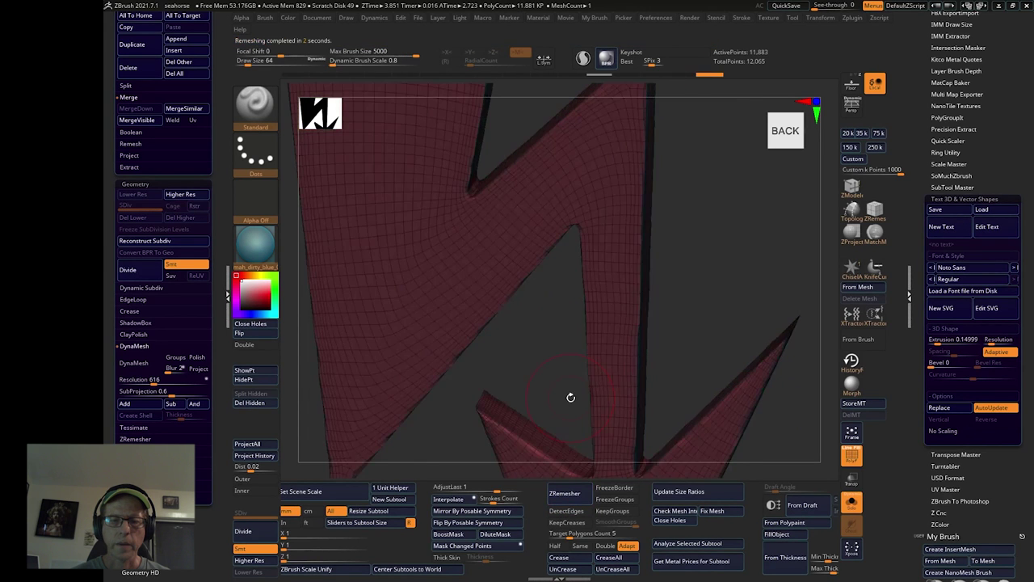
pyautogui.moveTo(567, 392); pyautogui.dragTo(484, 354)
pyautogui.keyDown('alt'); pyautogui.moveTo(684, 408); pyautogui.dragTo(668, 387); pyautogui.keyUp('alt')
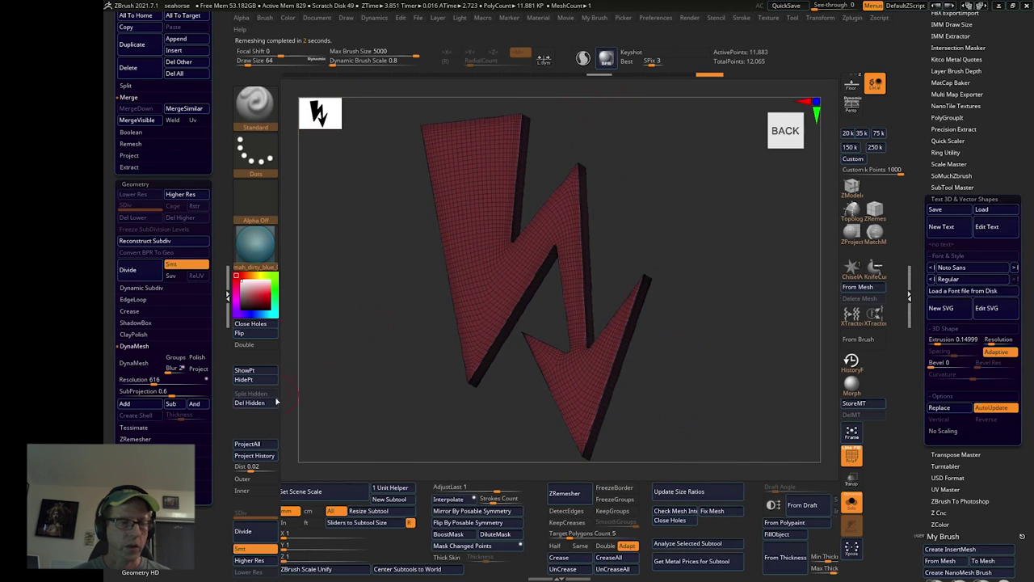
# Set the ZRemesher target to Half and remesh the lightning bolt twice to lower its polygon density.
pyautogui.moveTo(404, 443)
pyautogui.mouseDown()
pyautogui.moveTo(376, 441)
pyautogui.moveTo(399, 444)
pyautogui.mouseUp()
pyautogui.click(555, 546)
pyautogui.click(574, 493)
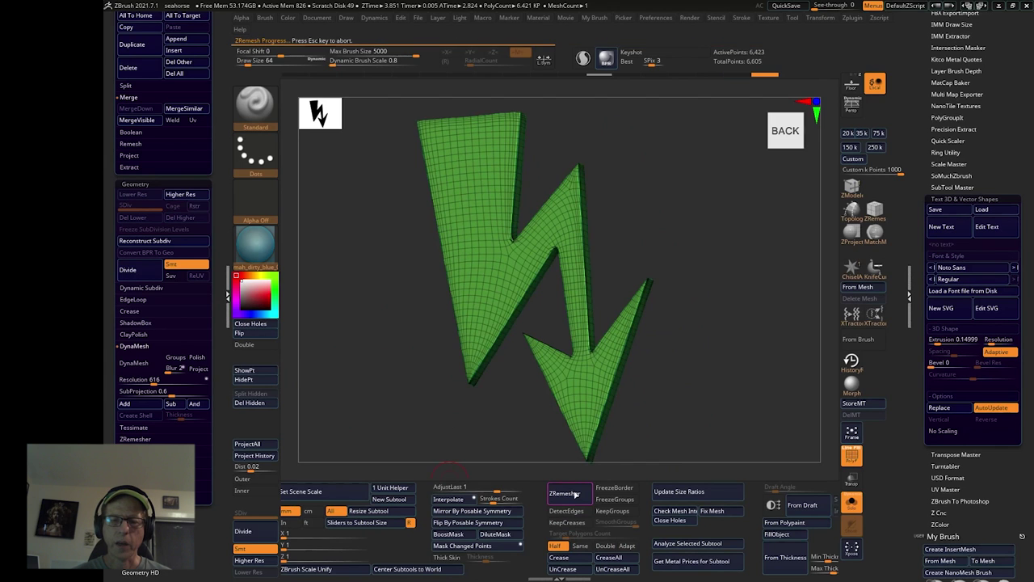
pyautogui.click(574, 494)
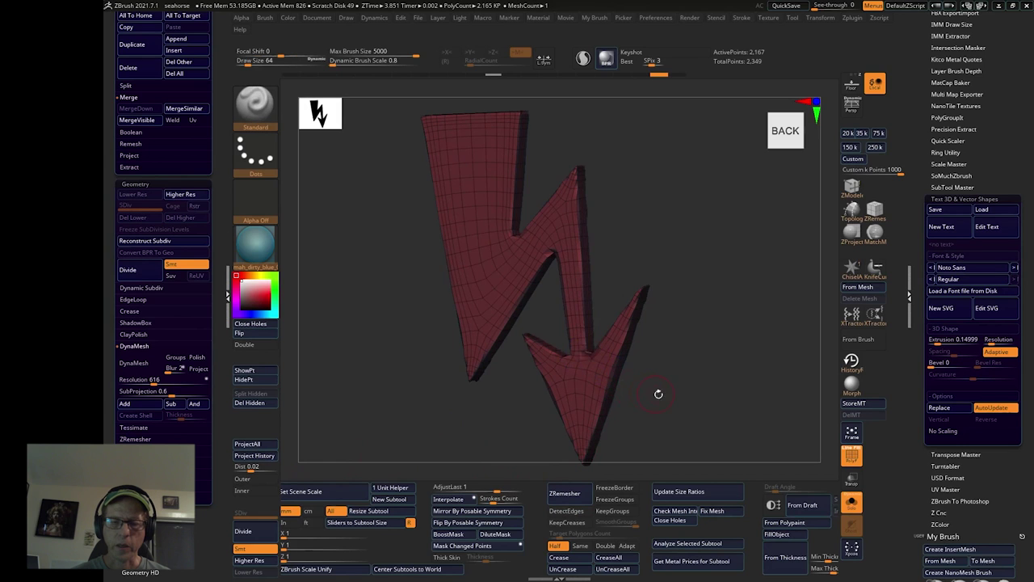
# Hide the polyframe, check the bolt's silhouette from far and near, and subdivide it twice.
pyautogui.moveTo(660, 395)
pyautogui.mouseDown()
pyautogui.moveTo(736, 414)
pyautogui.moveTo(509, 372)
pyautogui.moveTo(256, 369)
pyautogui.mouseUp()
pyautogui.click(859, 462)
pyautogui.scroll(-3, 775, 397)
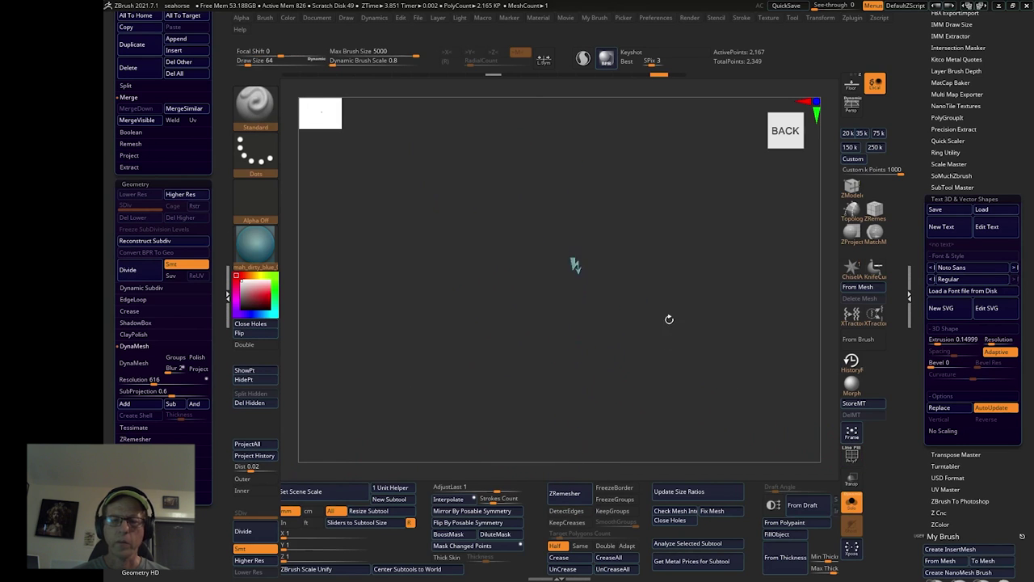
pyautogui.scroll(3, 817, 436)
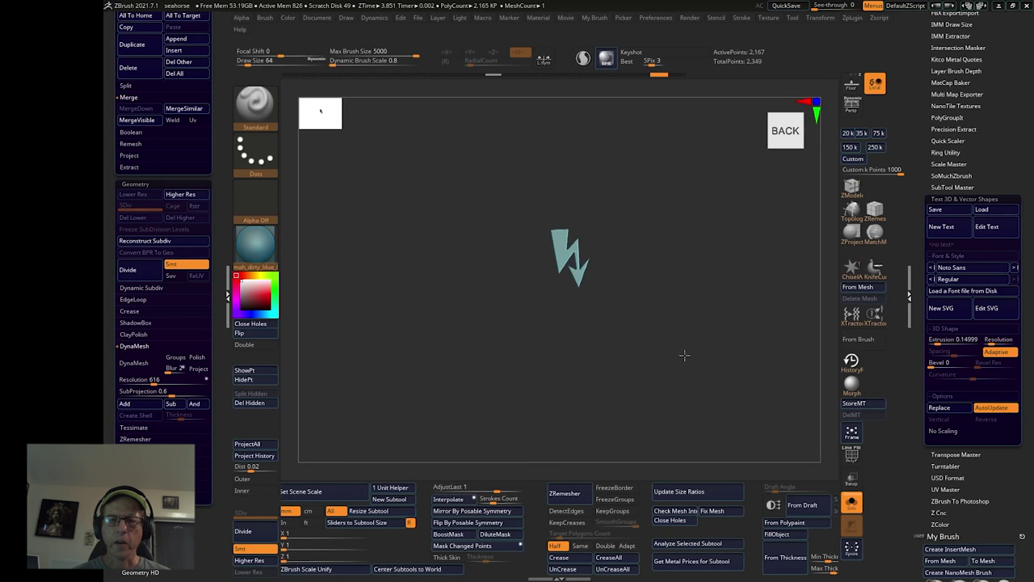
pyautogui.scroll(4, 686, 357)
pyautogui.scroll(5, 679, 297)
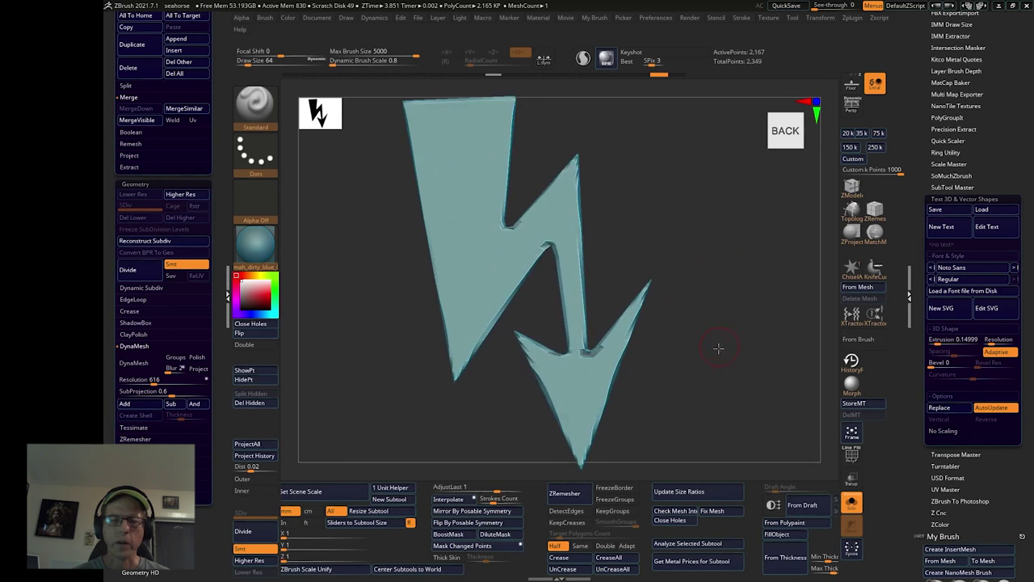
pyautogui.hotkey('ctrl', 'd')
pyautogui.hotkey('ctrl', 'd')
pyautogui.moveTo(722, 404)
pyautogui.mouseDown()
pyautogui.moveTo(703, 404)
pyautogui.moveTo(722, 397)
pyautogui.mouseUp()
# Flatten the lightning bolt's front and back faces with the ClipRect brush from a straight side view.
pyautogui.keyDown('shift'); pyautogui.moveTo(584, 346); pyautogui.dragTo(681, 381); pyautogui.keyUp('shift')
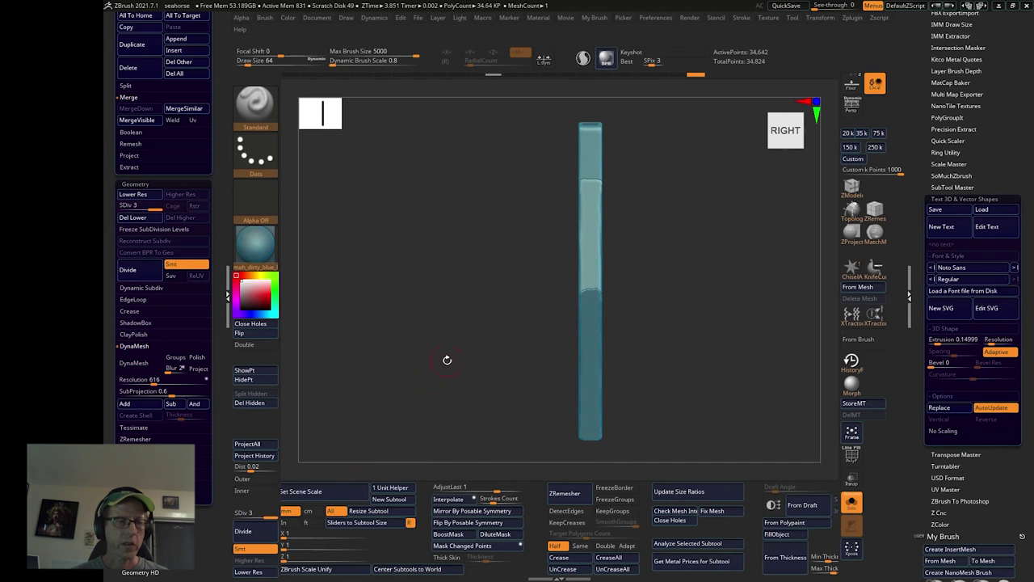
pyautogui.hotkey('ctrl', 'shift')
pyautogui.click(271, 106)
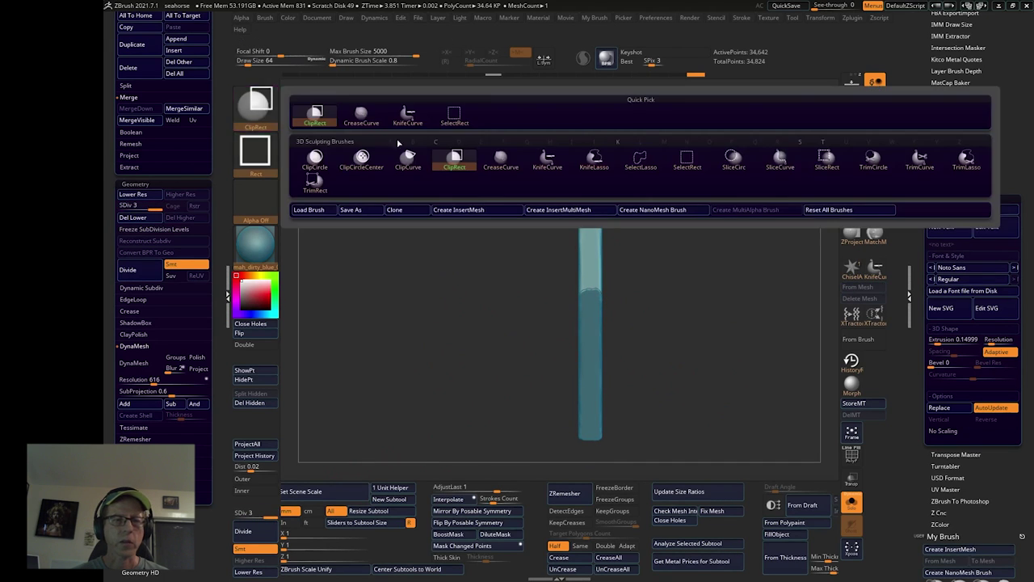
pyautogui.click(455, 159)
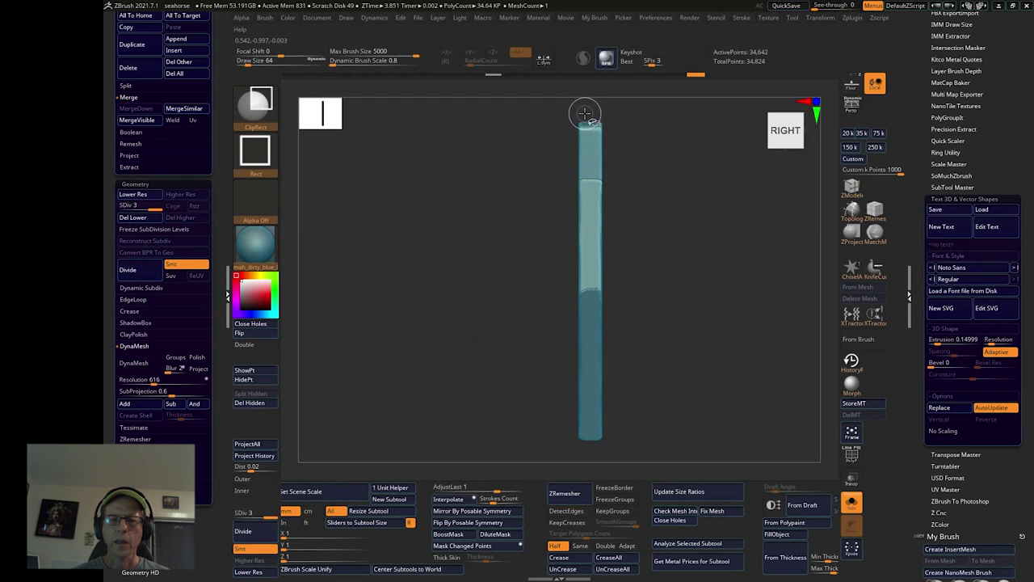
pyautogui.keyDown('ctrl'); pyautogui.keyDown('shift'); pyautogui.moveTo(585, 113); pyautogui.dragTo(598, 458); pyautogui.keyUp('shift'); pyautogui.keyUp('ctrl')
pyautogui.moveTo(671, 409)
pyautogui.mouseDown()
pyautogui.moveTo(720, 395)
pyautogui.moveTo(445, 447)
pyautogui.moveTo(457, 411)
pyautogui.moveTo(446, 415)
pyautogui.mouseUp()
# Drop the lightning bolt to its lowest subdivision level and delete the higher levels.
pyautogui.hotkey('shift', 'd')
pyautogui.hotkey('shift', 'd')
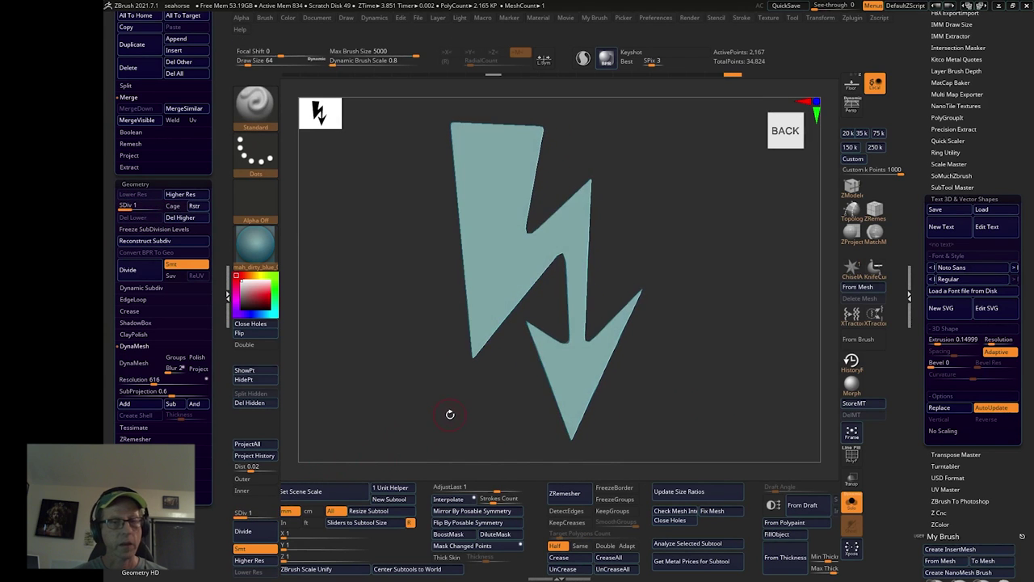
pyautogui.scroll(-3, 258, 469)
pyautogui.click(252, 504)
pyautogui.moveTo(438, 422); pyautogui.dragTo(410, 415)
# Load the googie_symbols tool from the googie folder.
pyautogui.scroll(5, 219, 440)
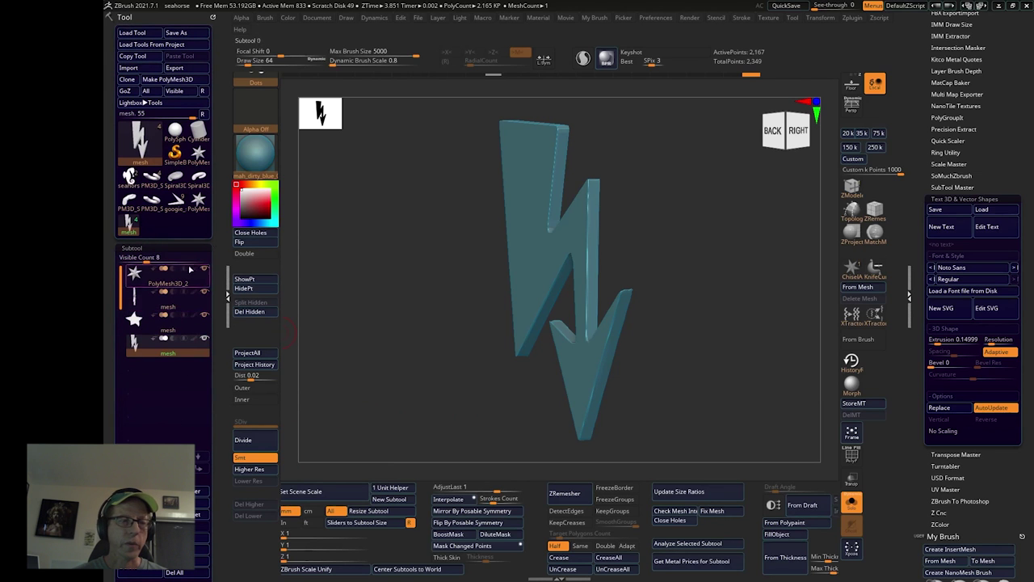
pyautogui.click(132, 33)
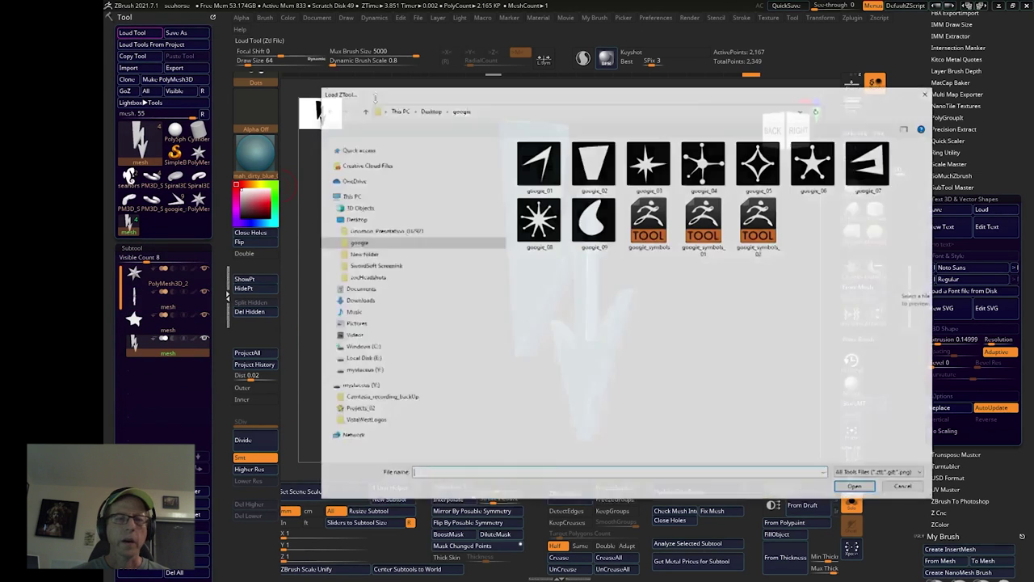
pyautogui.click(658, 230)
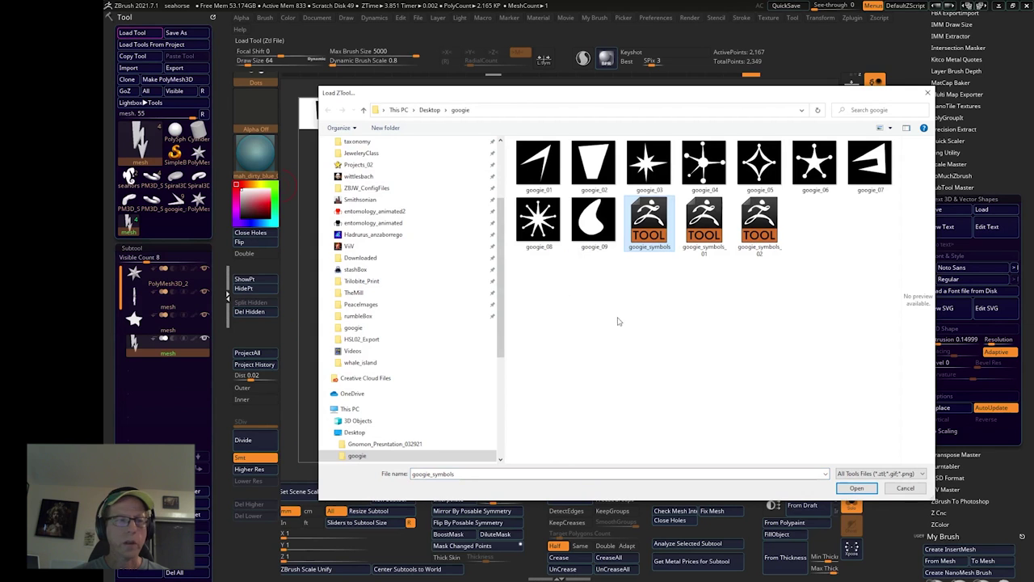
pyautogui.click(858, 489)
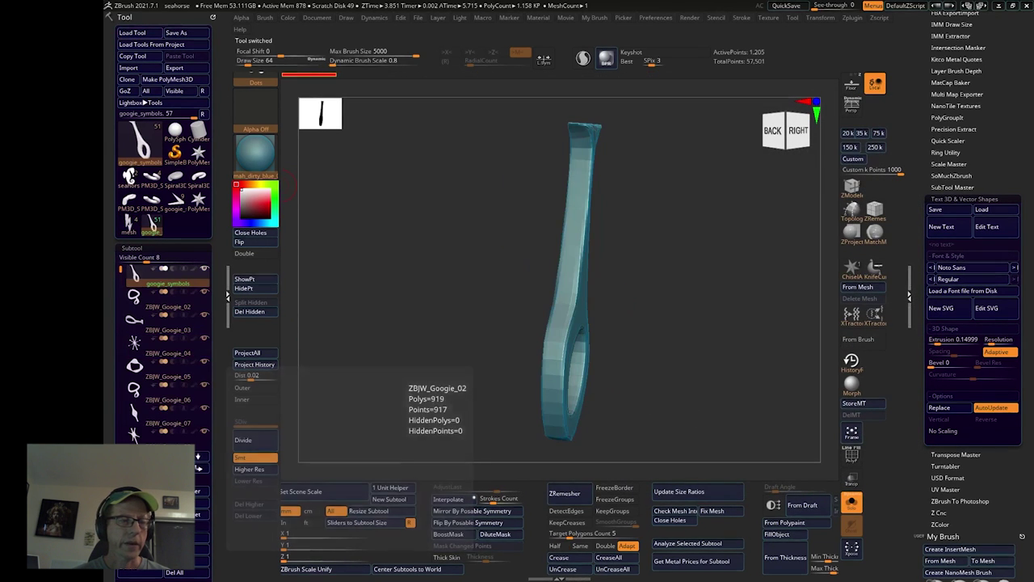
# Look through several of the loaded Googie subtools, including ZBJW_Googie_33, 35 and 36, and examine their shapes and wireframes.
pyautogui.moveTo(120, 272); pyautogui.dragTo(118, 368)
pyautogui.click(142, 328)
pyautogui.click(149, 350)
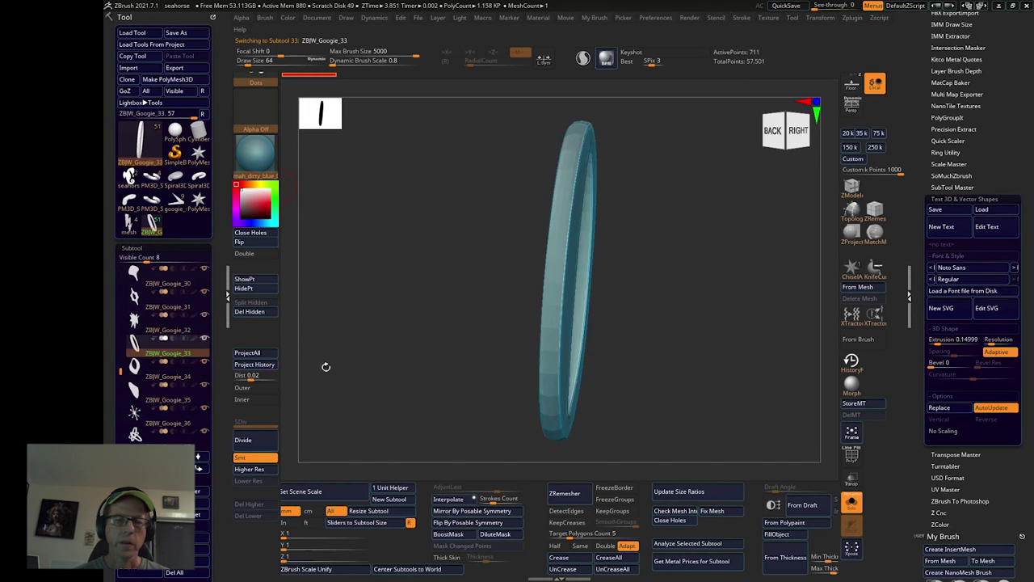
pyautogui.moveTo(360, 370); pyautogui.dragTo(347, 408)
pyautogui.click(186, 396)
pyautogui.click(852, 455)
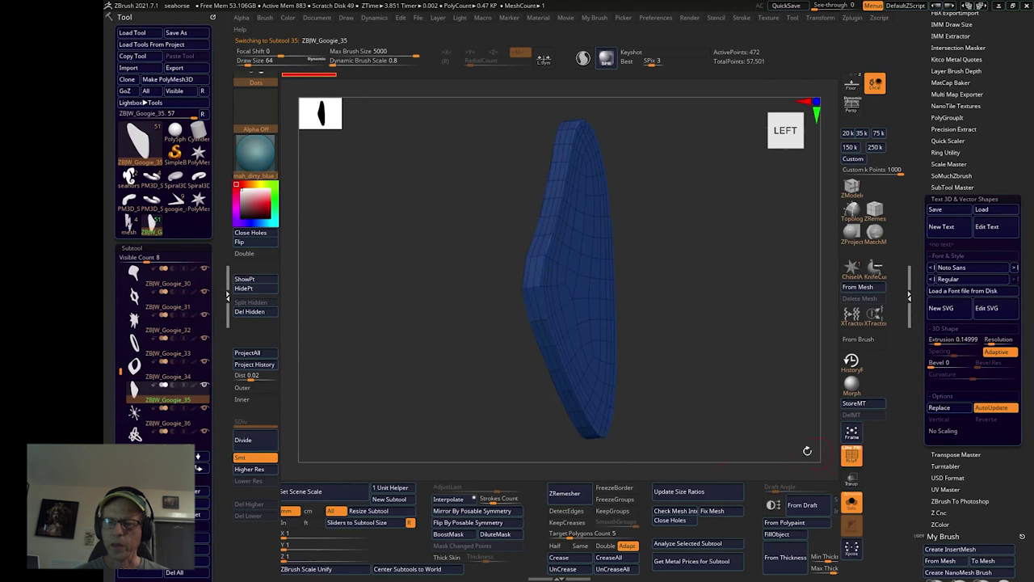
pyautogui.moveTo(788, 446); pyautogui.dragTo(660, 436)
pyautogui.click(184, 420)
pyautogui.moveTo(351, 411); pyautogui.dragTo(570, 434)
pyautogui.click(851, 455)
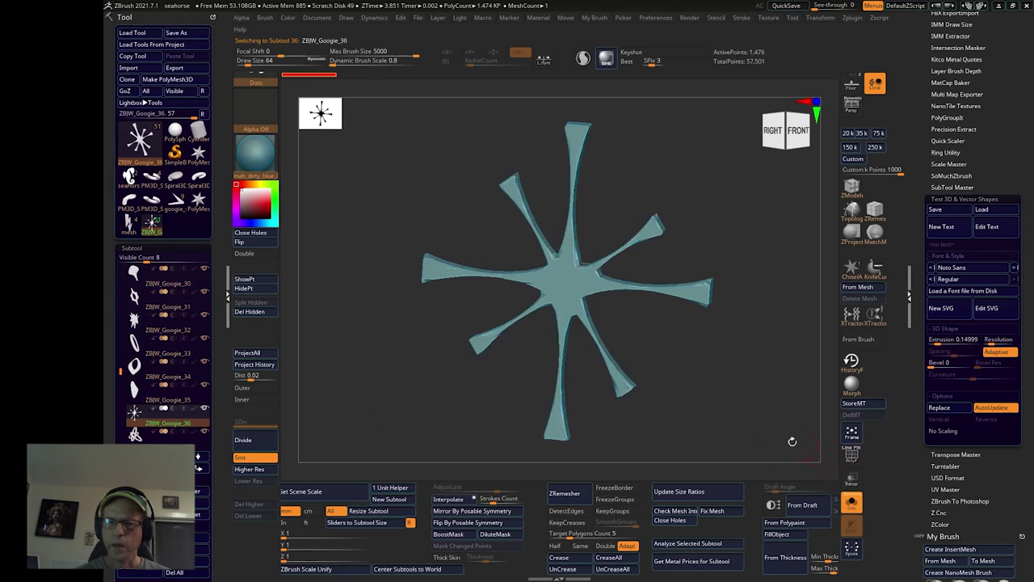
pyautogui.moveTo(737, 427); pyautogui.dragTo(596, 415)
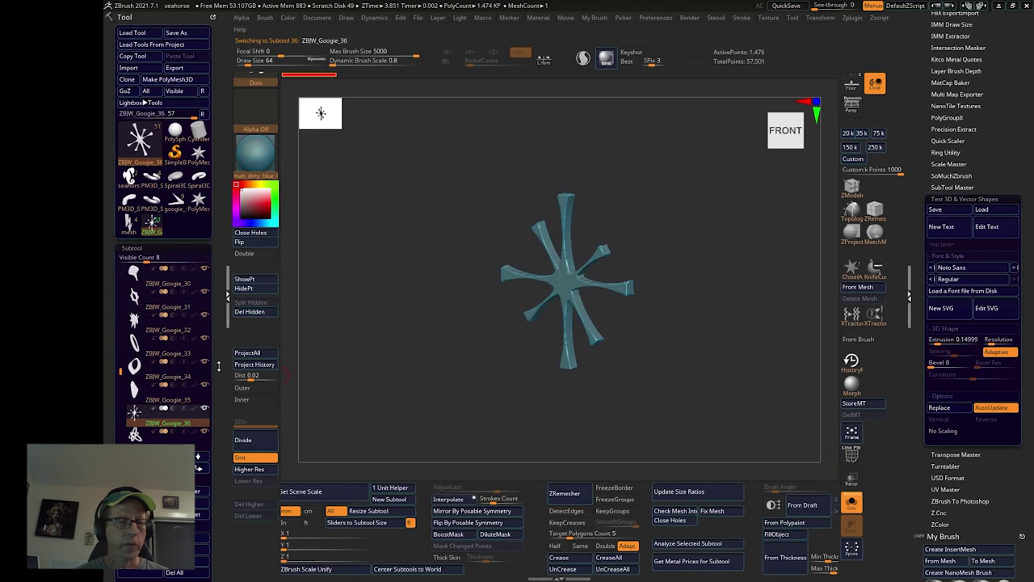
# Return to the first subtool, googie_symbols, and create an InsertMultiMesh brush from all the subtools.
pyautogui.moveTo(120, 370); pyautogui.dragTo(120, 267)
pyautogui.click(167, 276)
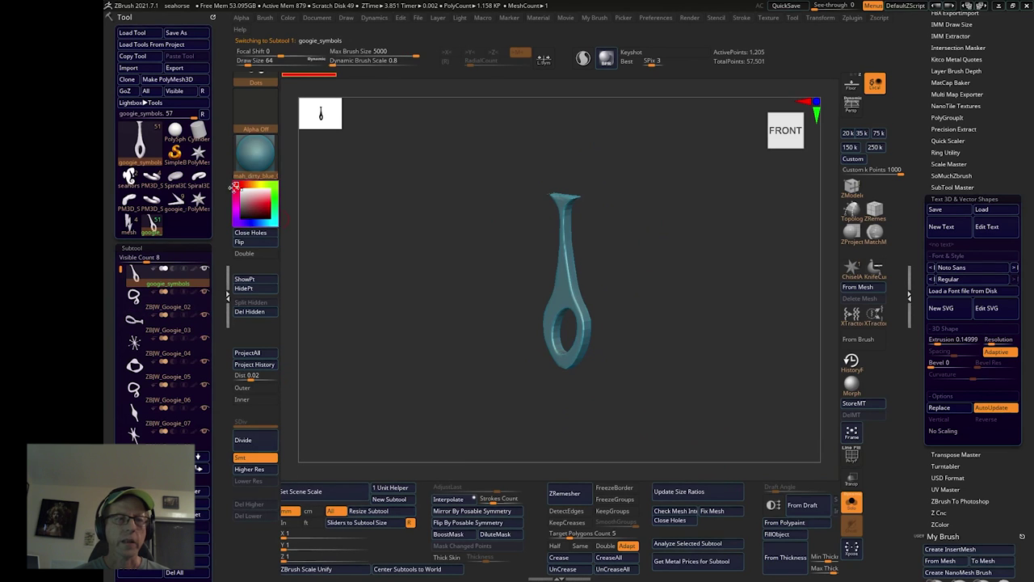
pyautogui.click(267, 18)
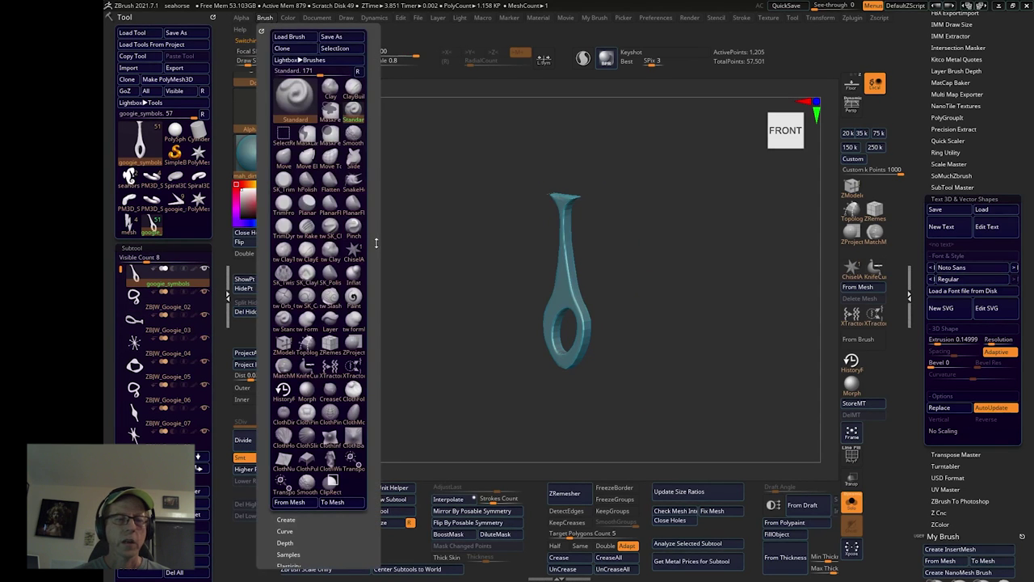
pyautogui.scroll(-5, 376, 242)
pyautogui.click(291, 215)
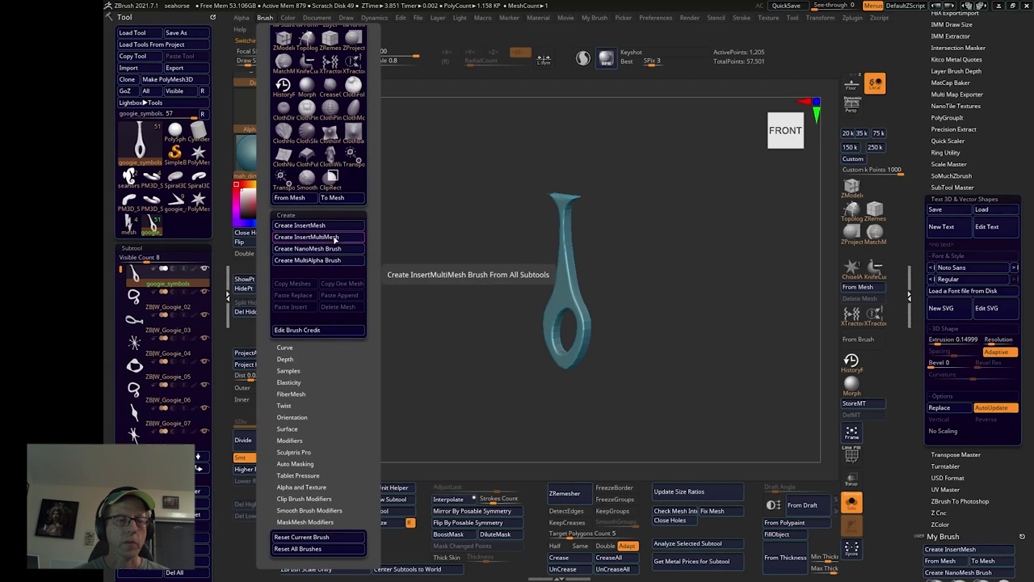
pyautogui.click(335, 237)
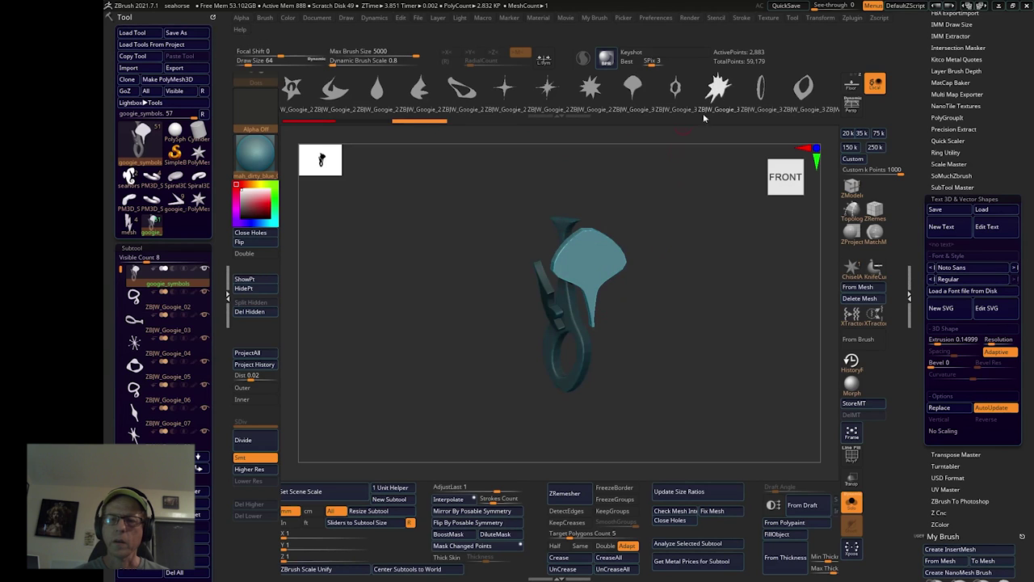
# Test the new insert brush by placing Googie shapes such as a starburst and a teardrop on the mesh.
pyautogui.moveTo(616, 325); pyautogui.dragTo(643, 367)
pyautogui.moveTo(700, 327); pyautogui.dragTo(583, 214)
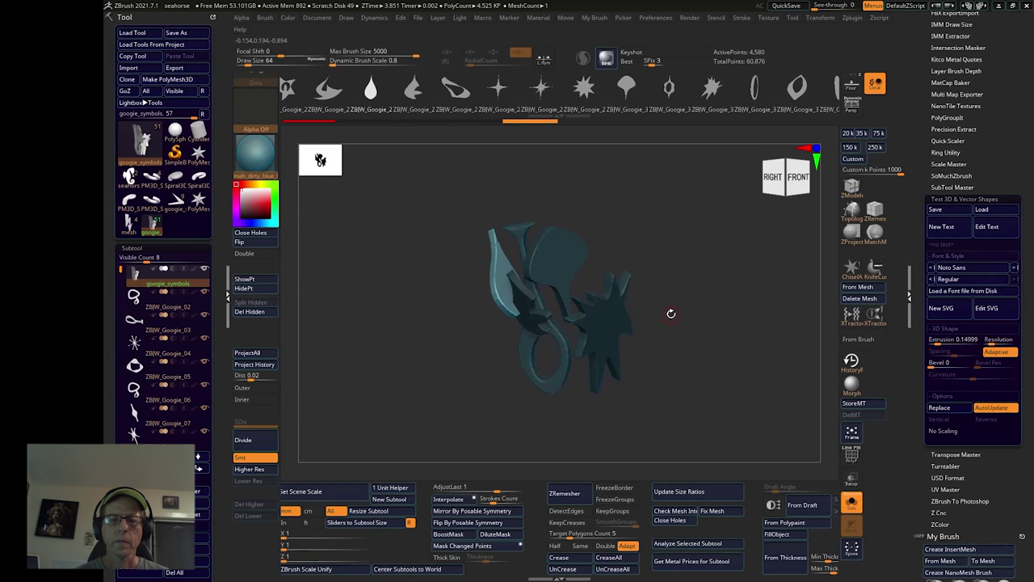
pyautogui.moveTo(711, 314); pyautogui.dragTo(680, 278)
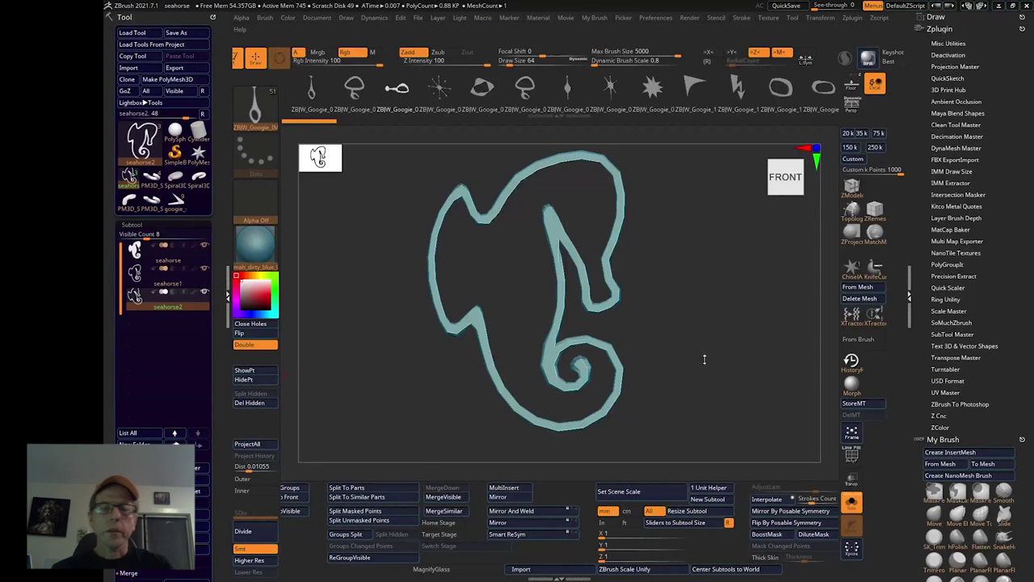
# Browse the Googie insert brush's shapes for the seahorse outline and choose the atom shape with overlapping loops.
pyautogui.moveTo(681, 369)
pyautogui.mouseDown()
pyautogui.moveTo(630, 379)
pyautogui.moveTo(681, 374)
pyautogui.mouseUp()
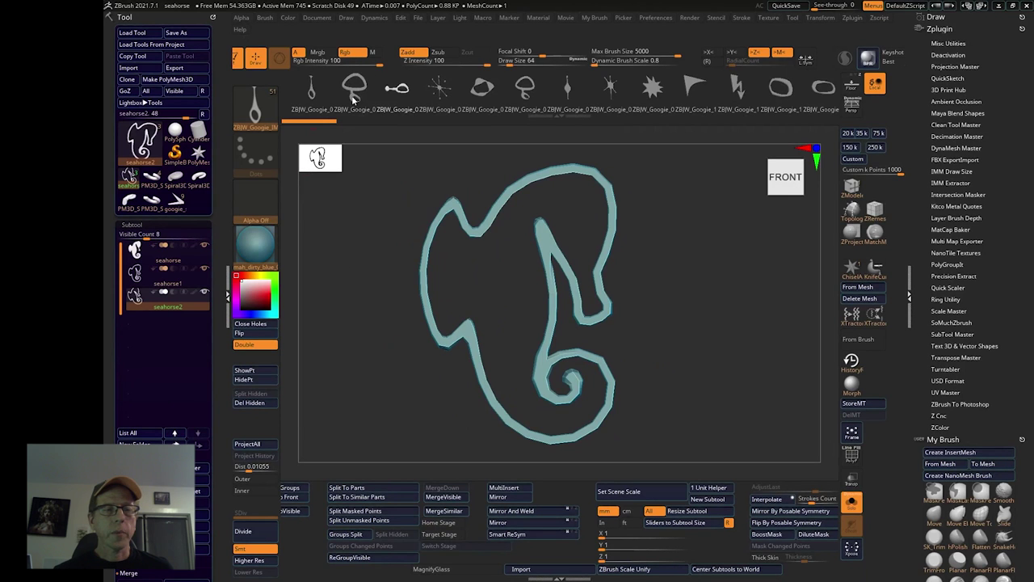
pyautogui.moveTo(525, 100); pyautogui.dragTo(382, 101)
pyautogui.scroll(-5, 381, 100)
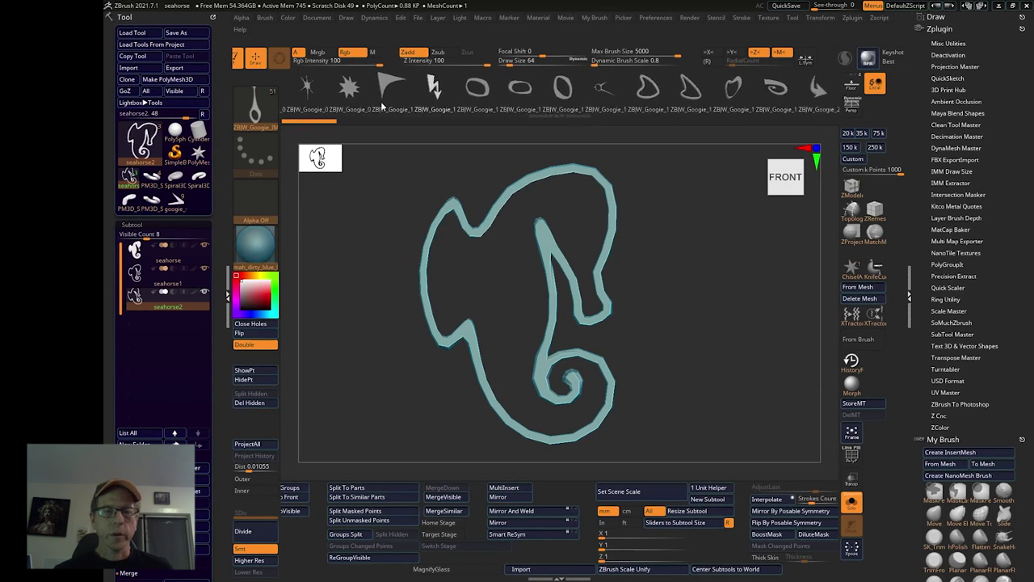
pyautogui.scroll(-5, 423, 100)
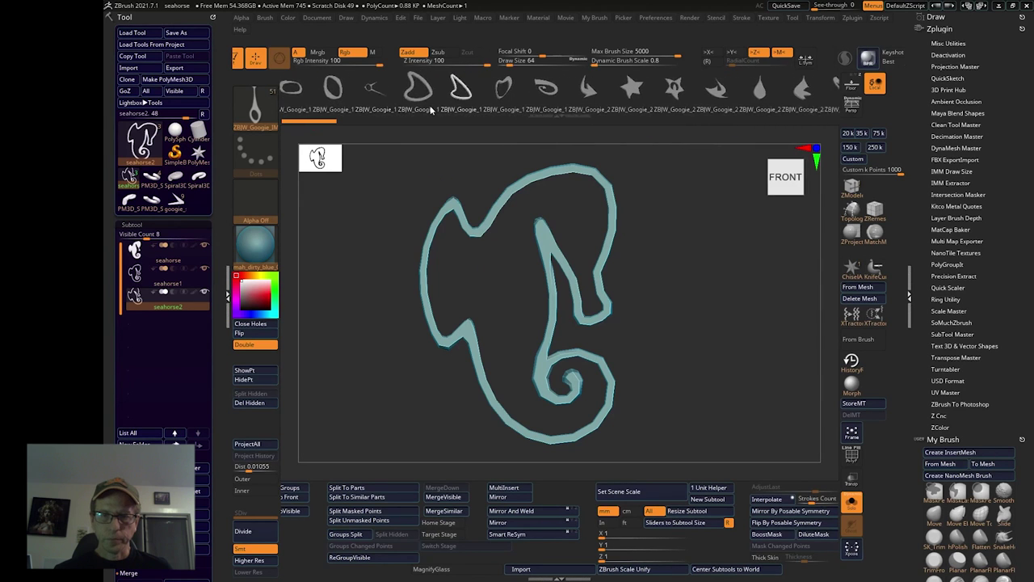
pyautogui.scroll(-6, 595, 98)
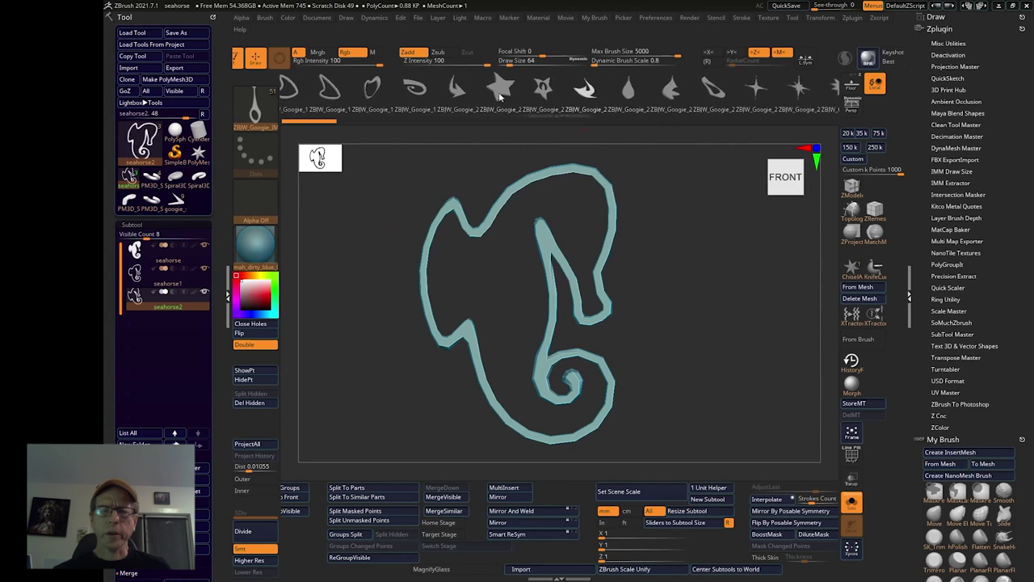
pyautogui.scroll(-8, 595, 96)
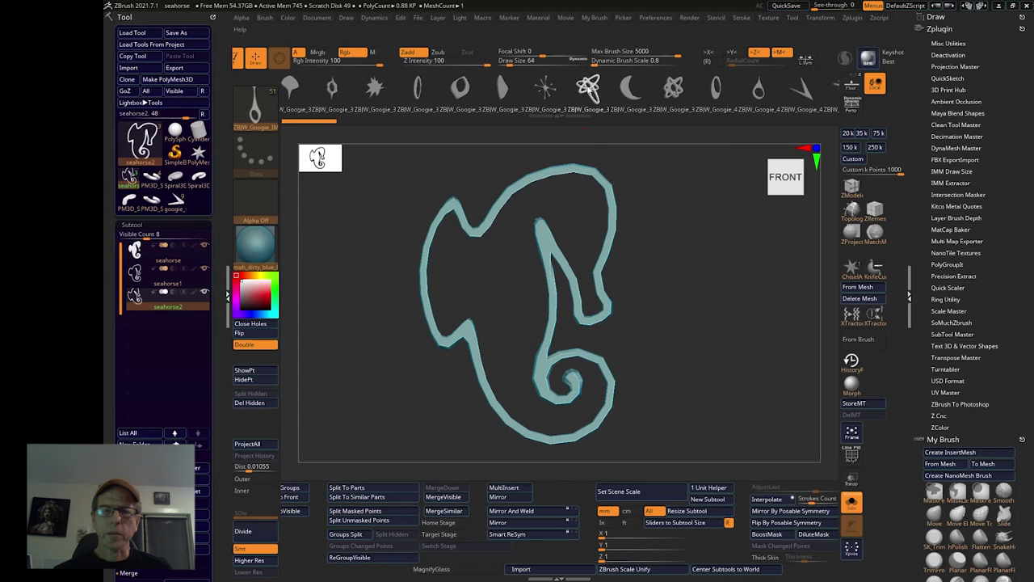
pyautogui.scroll(-3, 266, 436)
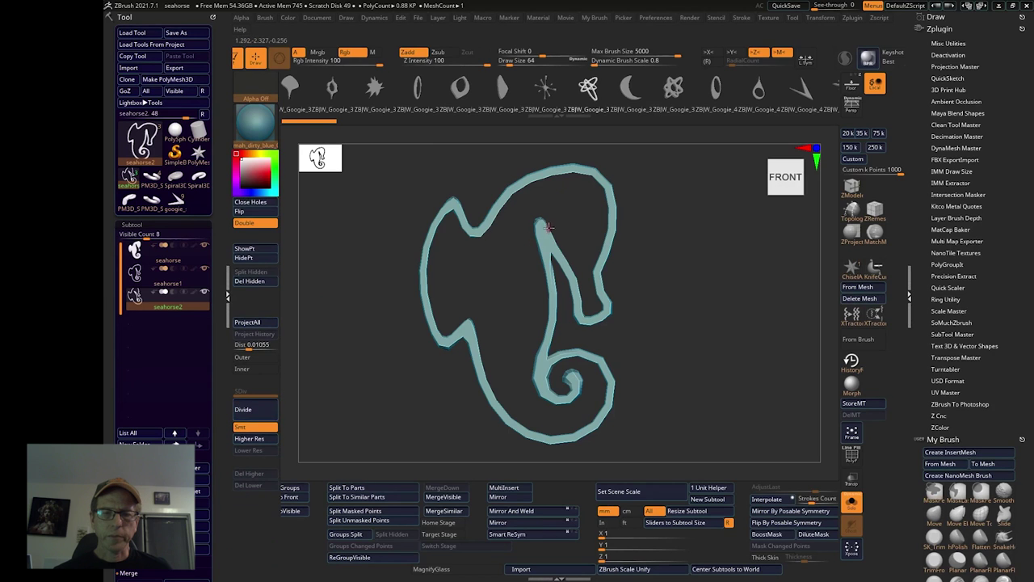
# Try inserting the atom shape over the seahorse's head and repositioning it, undo it, and return to Draw mode.
pyautogui.moveTo(541, 230); pyautogui.dragTo(570, 303)
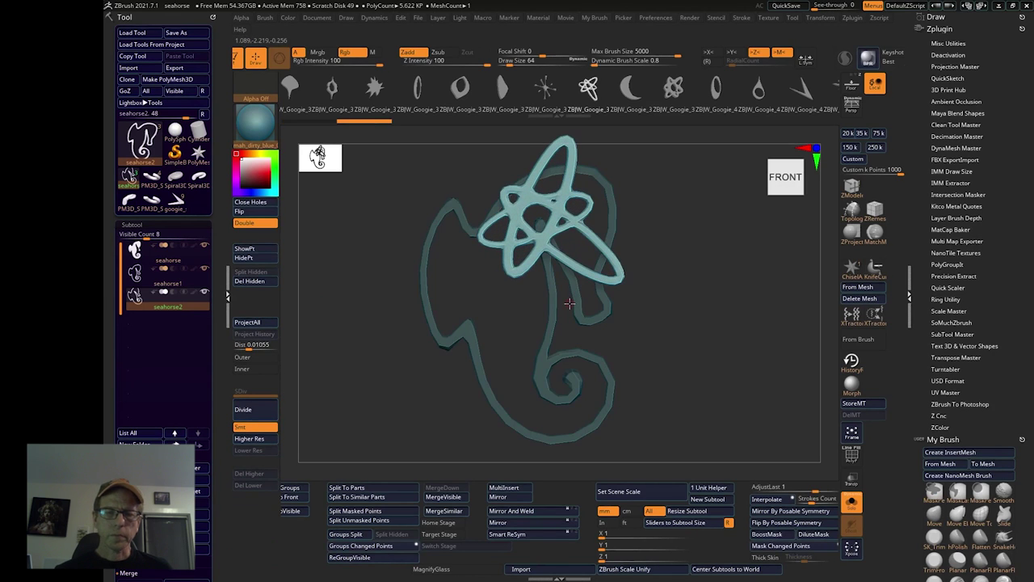
pyautogui.moveTo(570, 302); pyautogui.dragTo(598, 315)
pyautogui.press('w')
pyautogui.keyDown('alt'); pyautogui.moveTo(531, 262); pyautogui.dragTo(552, 262); pyautogui.keyUp('alt')
pyautogui.moveTo(600, 314); pyautogui.dragTo(687, 345)
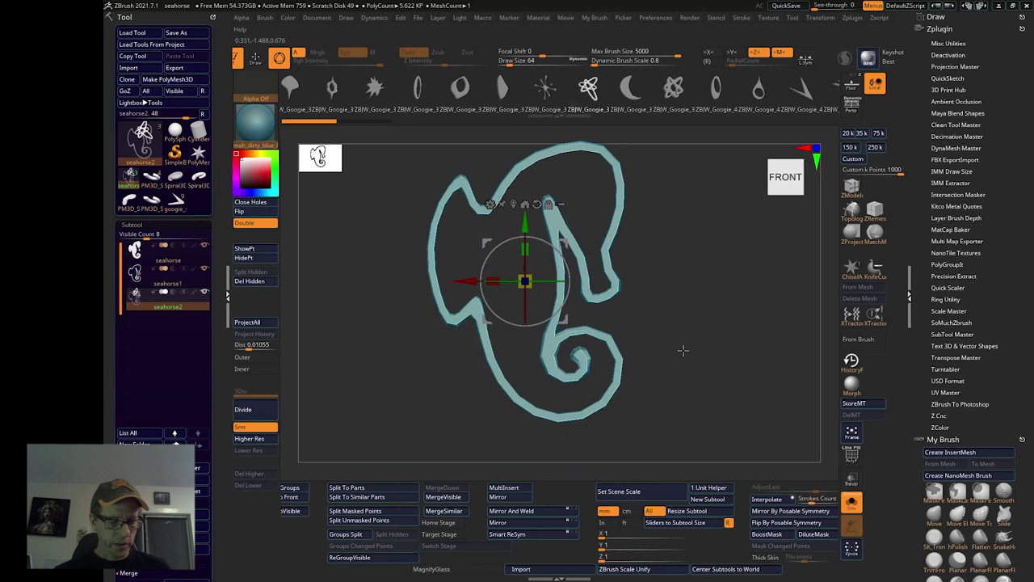
pyautogui.press('q')
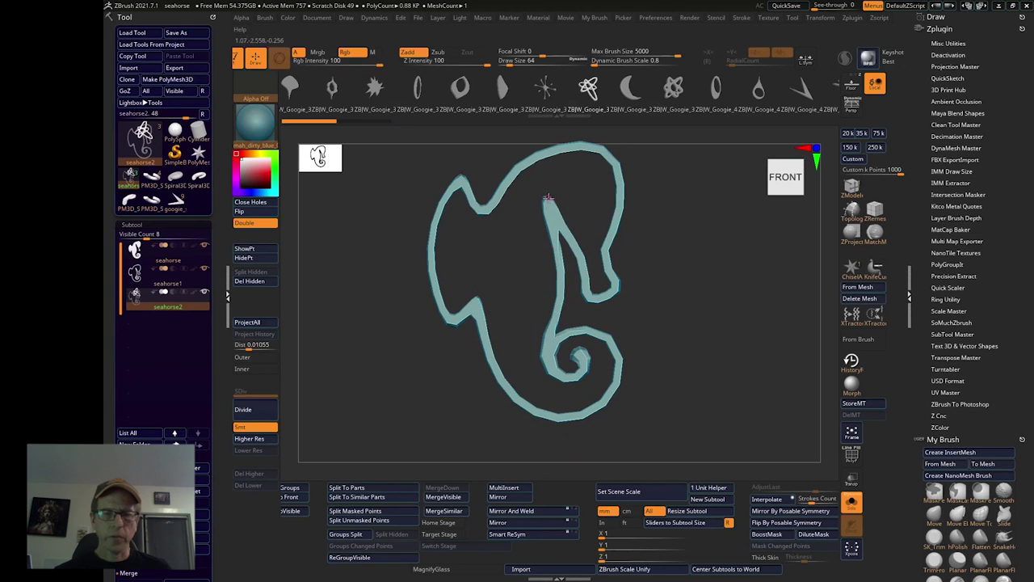
# Insert the atom shape over the seahorse's head and center the transform gizmo on the unmasked mesh.
pyautogui.moveTo(551, 208); pyautogui.dragTo(702, 348)
pyautogui.press('w')
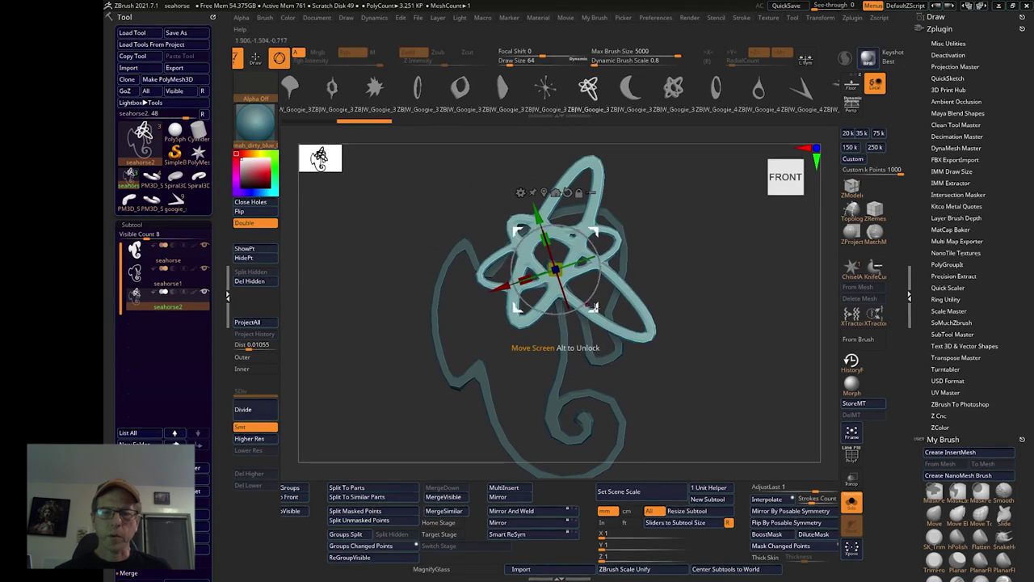
pyautogui.keyDown('shift'); pyautogui.moveTo(667, 321); pyautogui.dragTo(620, 326); pyautogui.keyUp('shift')
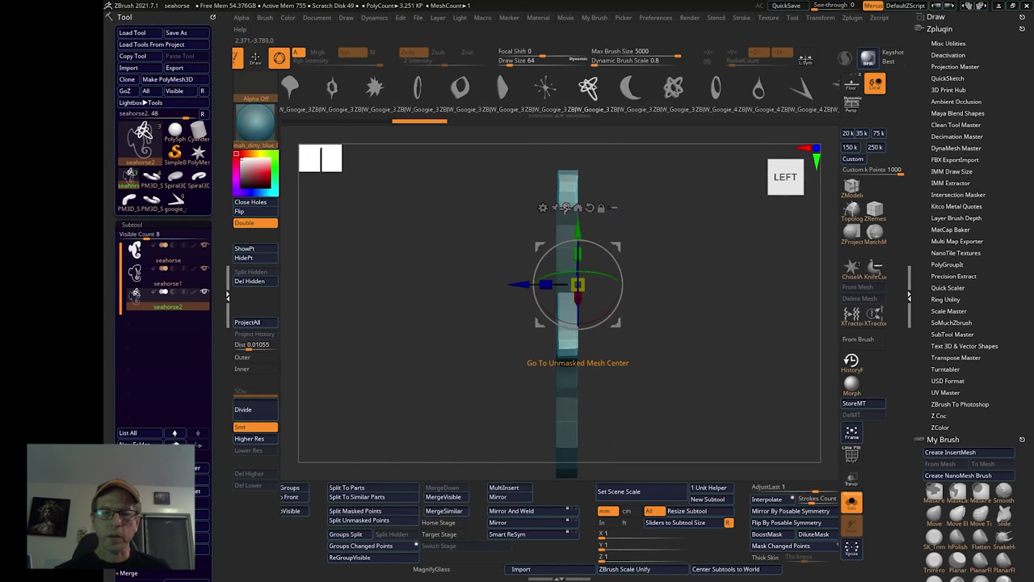
pyautogui.click(565, 208)
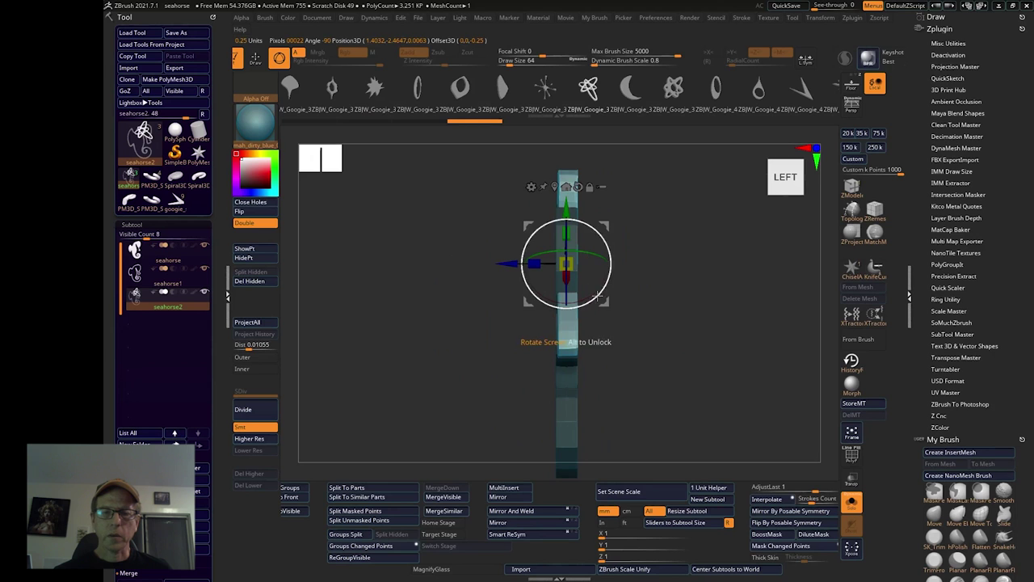
pyautogui.keyDown('shift'); pyautogui.moveTo(626, 317); pyautogui.dragTo(663, 330); pyautogui.keyUp('shift')
# Rotate, resize and reposition the atom shape in the head, and align its depth with the seahorse outline.
pyautogui.moveTo(566, 268); pyautogui.dragTo(605, 314)
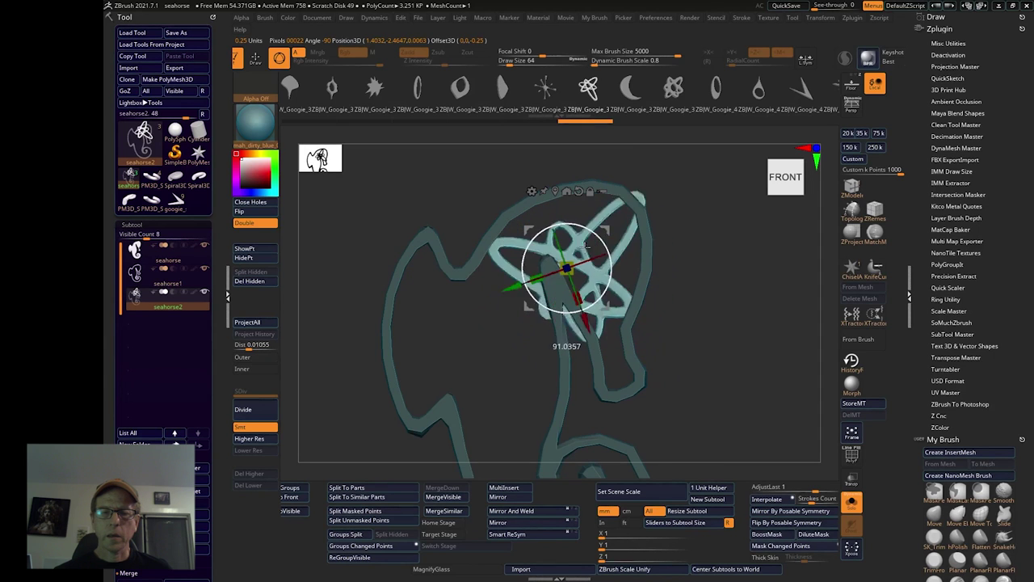
pyautogui.moveTo(583, 246); pyautogui.dragTo(576, 267)
pyautogui.moveTo(629, 300); pyautogui.dragTo(634, 258)
pyautogui.moveTo(635, 300)
pyautogui.mouseDown()
pyautogui.moveTo(628, 293)
pyautogui.moveTo(630, 307)
pyautogui.moveTo(630, 295)
pyautogui.mouseUp()
pyautogui.keyDown('ctrl'); pyautogui.moveTo(697, 330); pyautogui.dragTo(685, 331, button='right'); pyautogui.keyUp('ctrl')
pyautogui.moveTo(686, 331); pyautogui.dragTo(630, 331)
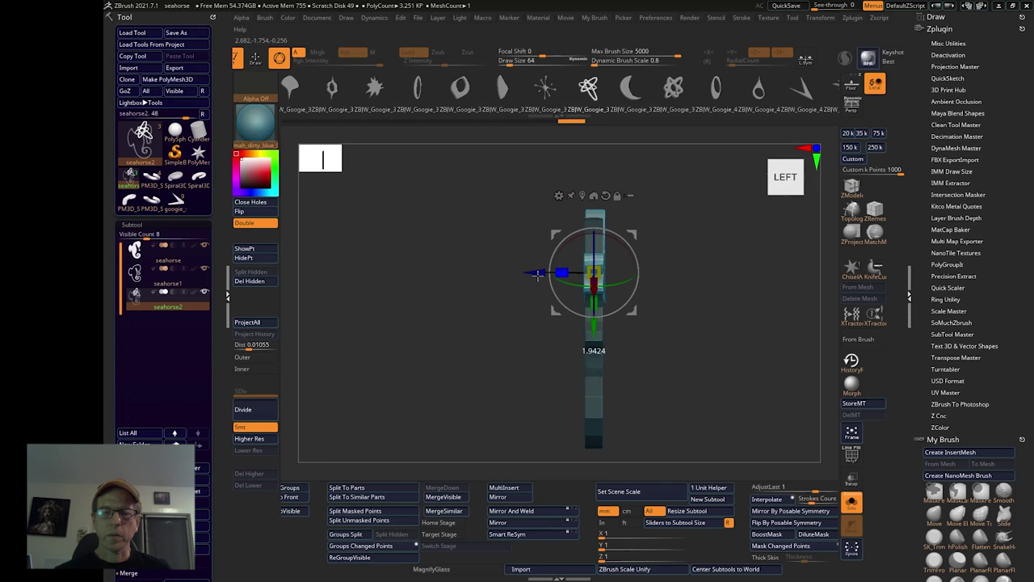
pyautogui.moveTo(709, 330)
pyautogui.mouseDown()
pyautogui.moveTo(720, 330)
pyautogui.moveTo(676, 320)
pyautogui.moveTo(695, 351)
pyautogui.moveTo(716, 354)
pyautogui.moveTo(631, 337)
pyautogui.moveTo(743, 319)
pyautogui.moveTo(709, 342)
pyautogui.mouseUp()
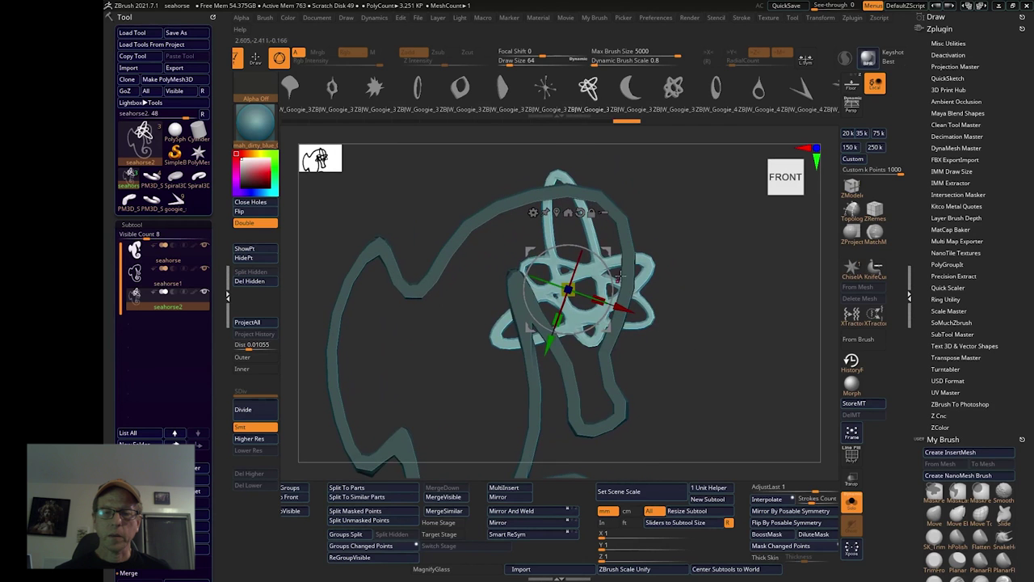
# Try reorienting and moving the atom shape further within the head, and undo those changes.
pyautogui.moveTo(603, 263); pyautogui.dragTo(564, 240)
pyautogui.moveTo(606, 327); pyautogui.dragTo(606, 295)
pyautogui.keyDown('alt'); pyautogui.moveTo(670, 315); pyautogui.dragTo(668, 356); pyautogui.keyUp('alt')
pyautogui.hotkey('ctrl', 'z')
pyautogui.hotkey('ctrl', 'z')
pyautogui.hotkey('ctrl', 'z')
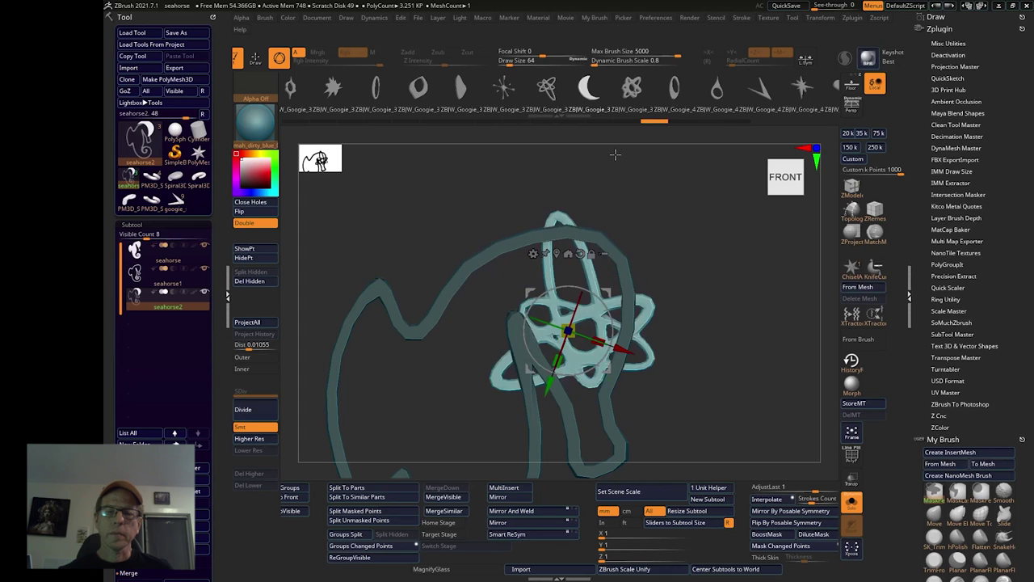
# Preview the crescent, starburst, leaf and thick ring shapes in place of the inserted atom shape.
pyautogui.moveTo(608, 154); pyautogui.dragTo(608, 139)
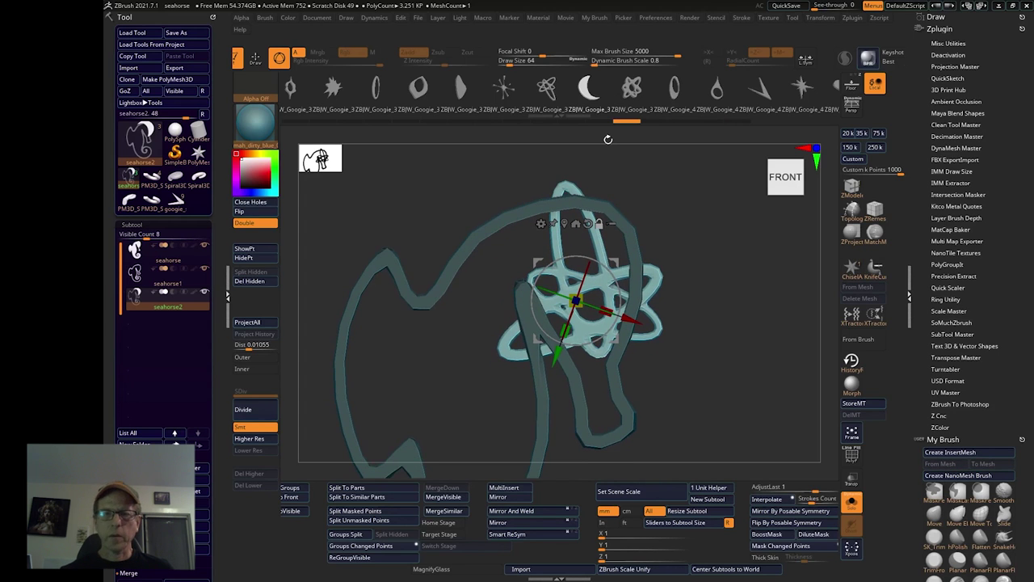
pyautogui.click(599, 99)
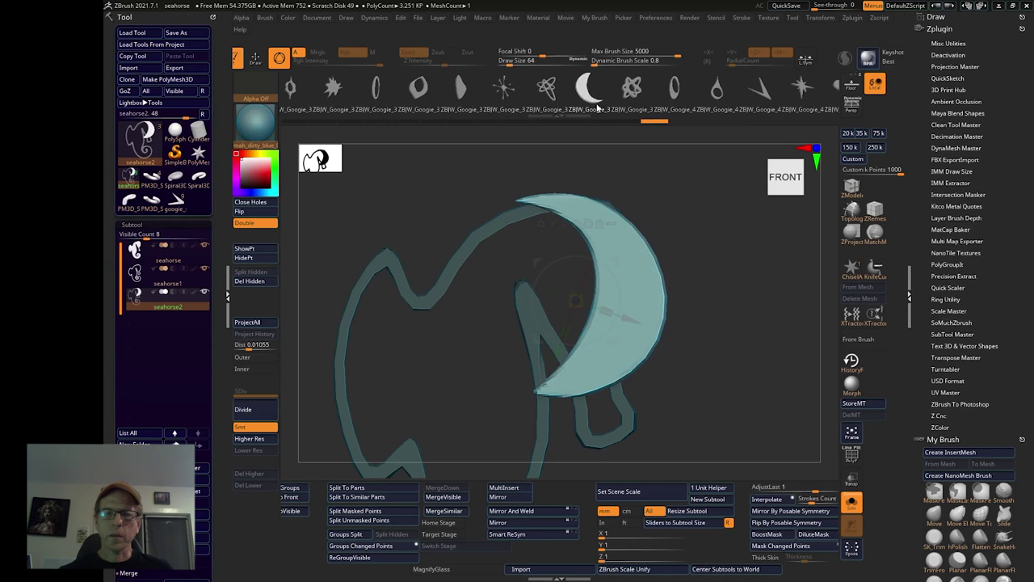
pyautogui.press('Left')
pyautogui.press('Left')
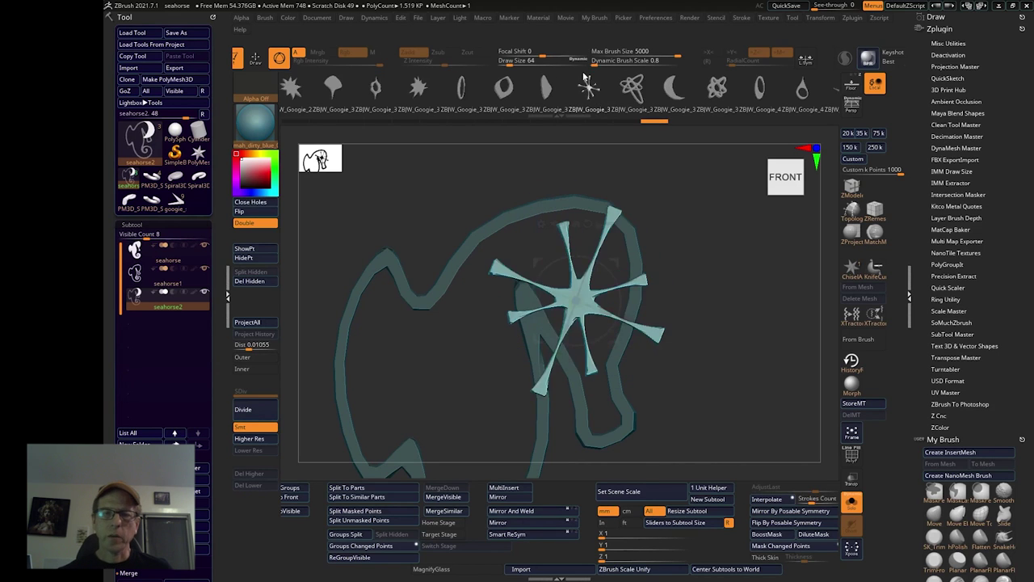
pyautogui.press('Left')
pyautogui.press('Right')
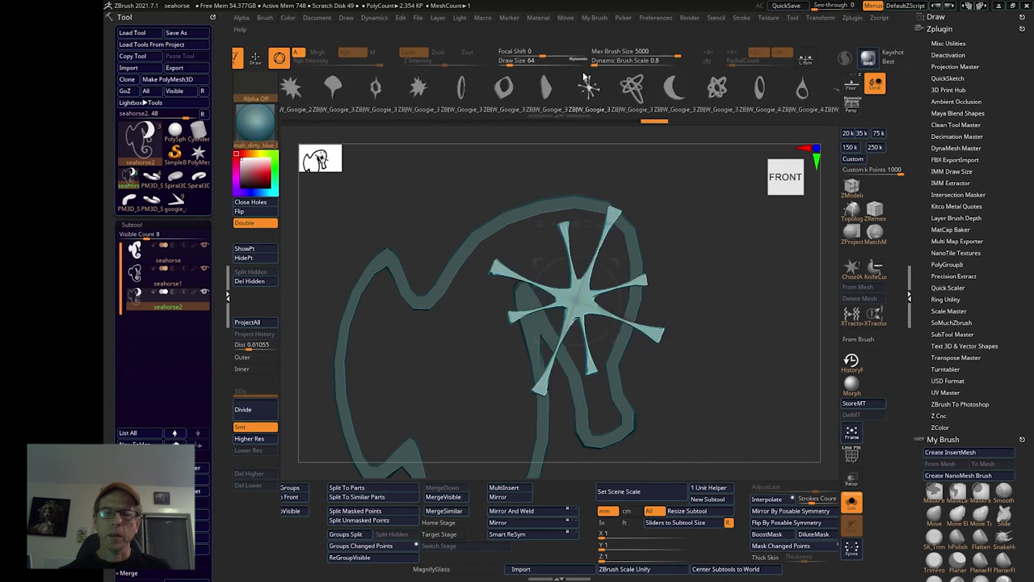
pyautogui.press('Left')
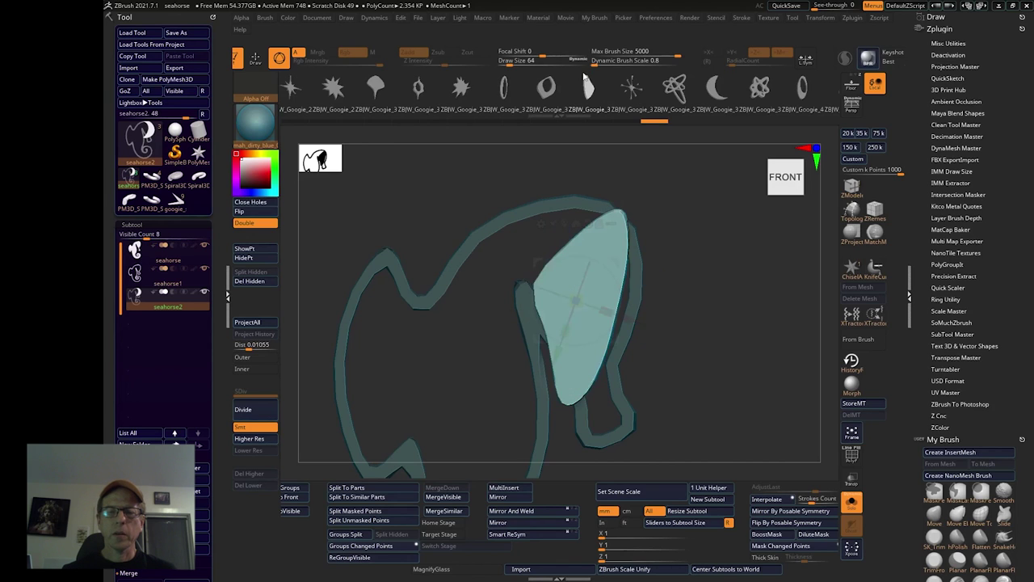
pyautogui.press('Left')
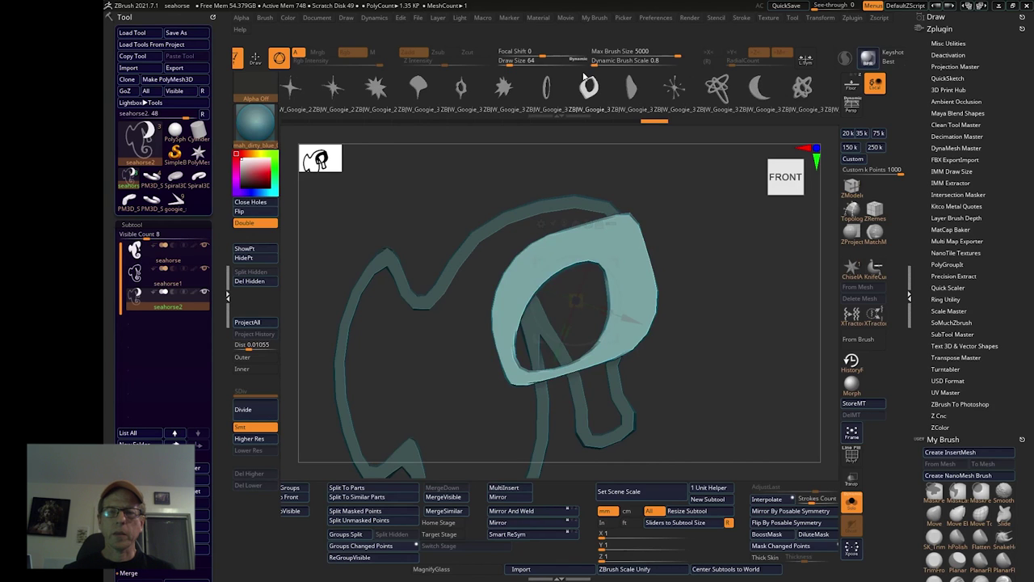
pyautogui.press('Right')
pyautogui.press('Right')
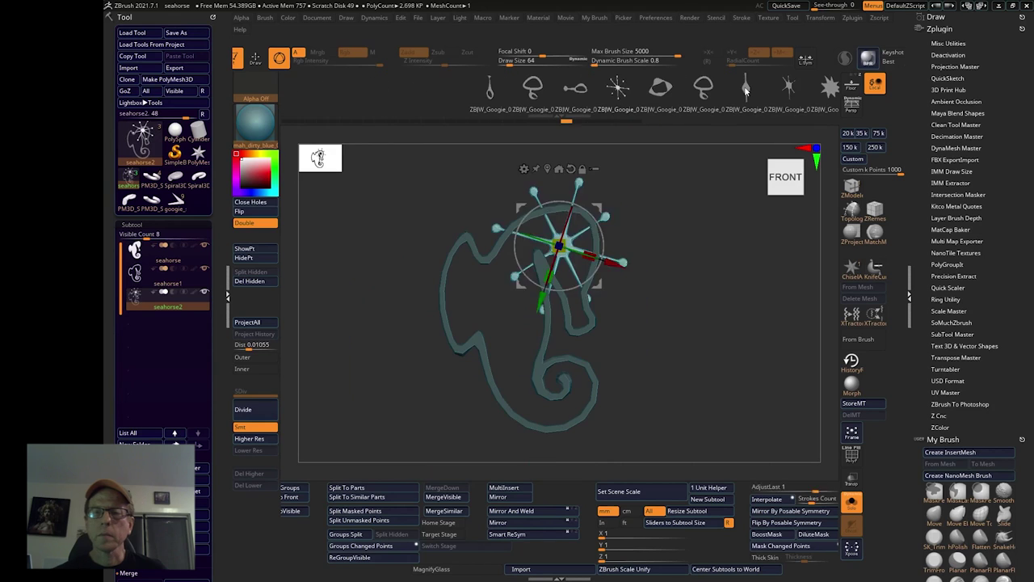
# Try the brush's spiky stars, lightning bolt and rounded rings as the inserted shape, and settle on the wide oval ring.
pyautogui.click(746, 87)
pyautogui.click(788, 88)
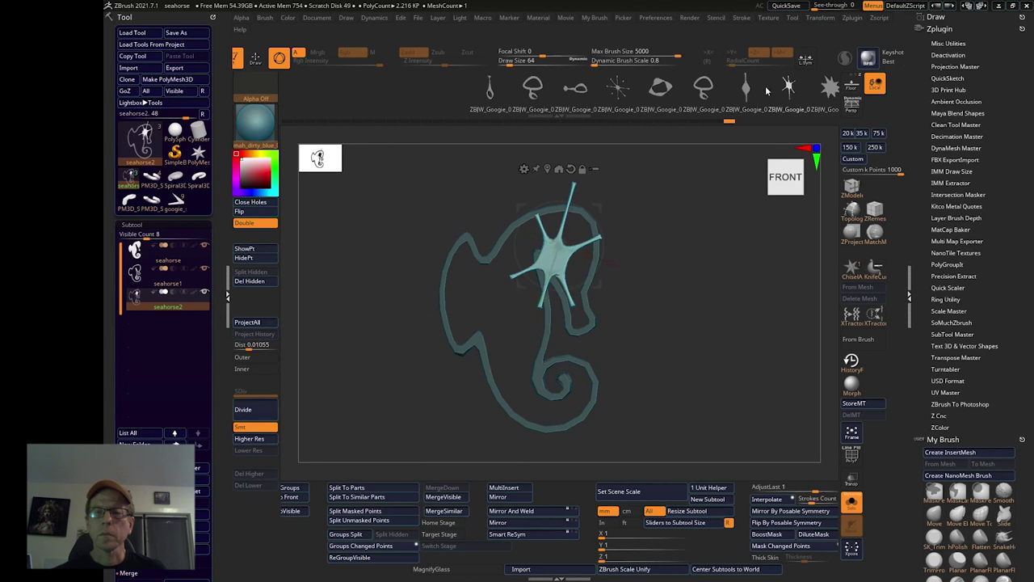
pyautogui.press('Right')
pyautogui.press('Right')
pyautogui.press('Left')
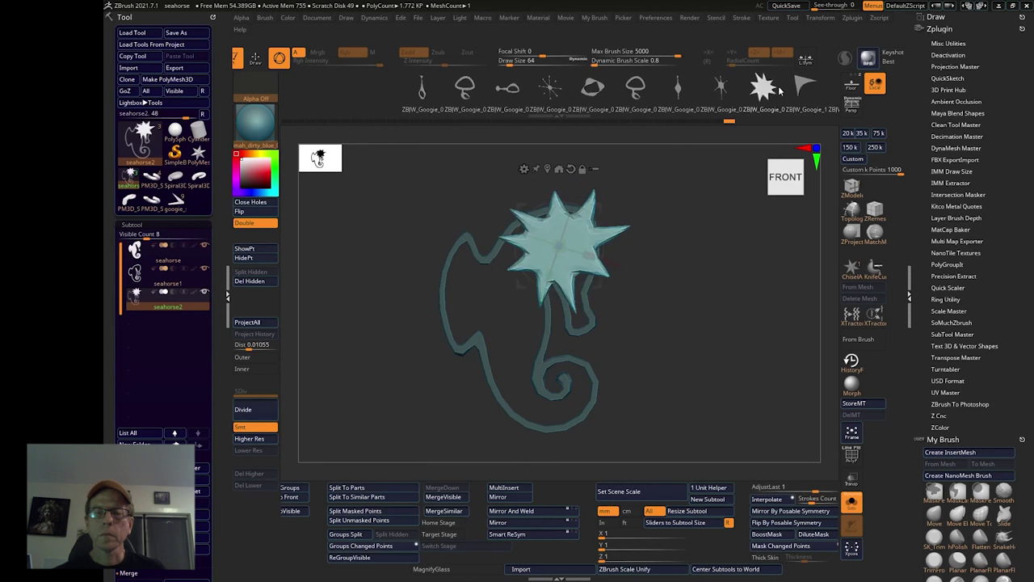
pyautogui.press('Right')
pyautogui.press('Right')
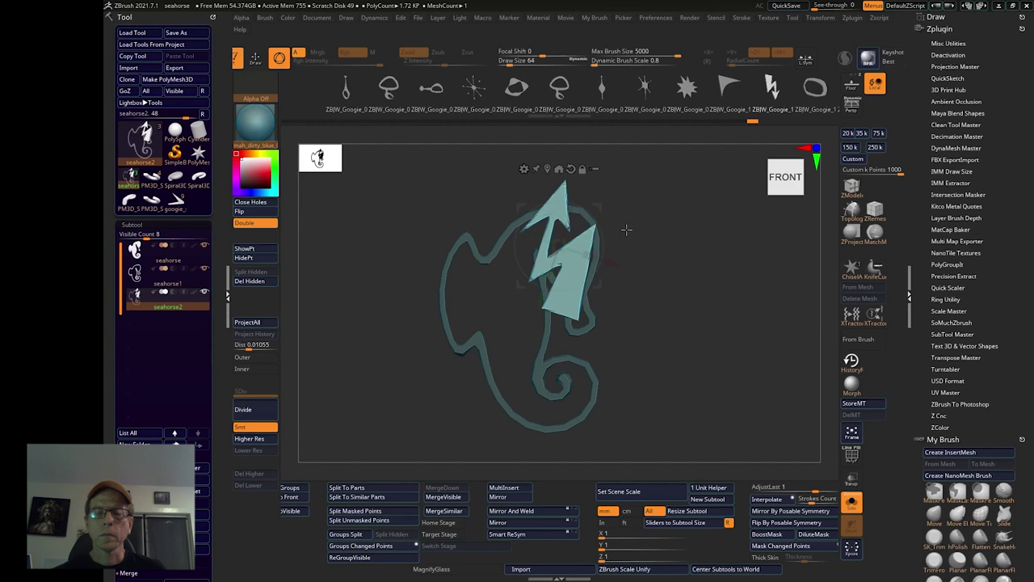
pyautogui.press('Right')
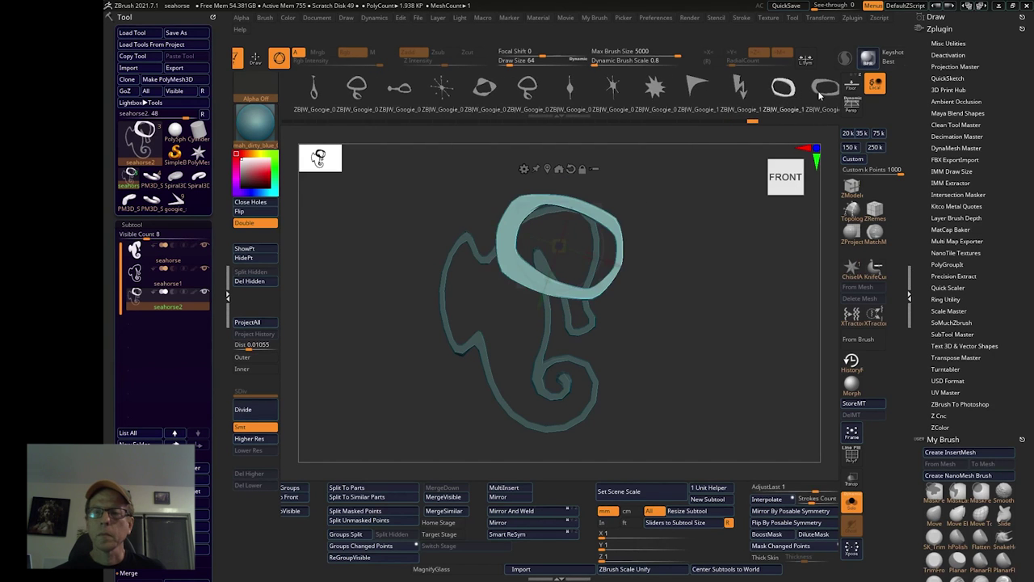
pyautogui.press('Right')
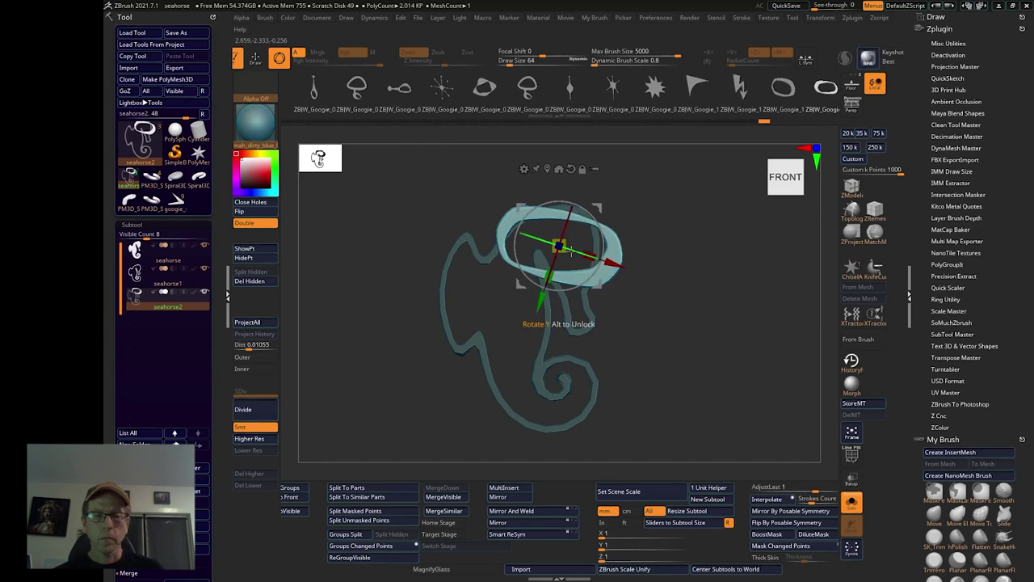
# Fit the wide oval ring inside the seahorse's head and align its depth with the outline.
pyautogui.moveTo(562, 244); pyautogui.dragTo(544, 259)
pyautogui.moveTo(596, 282); pyautogui.dragTo(600, 274)
pyautogui.moveTo(562, 238); pyautogui.dragTo(570, 231)
pyautogui.moveTo(604, 278); pyautogui.dragTo(625, 293)
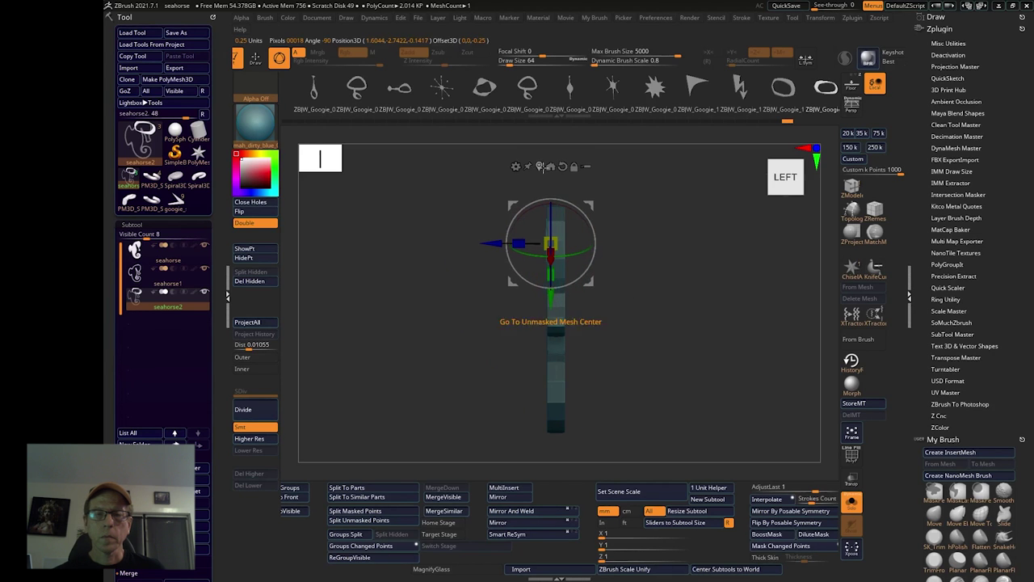
pyautogui.moveTo(501, 243); pyautogui.dragTo(504, 243)
pyautogui.moveTo(646, 277); pyautogui.dragTo(677, 298)
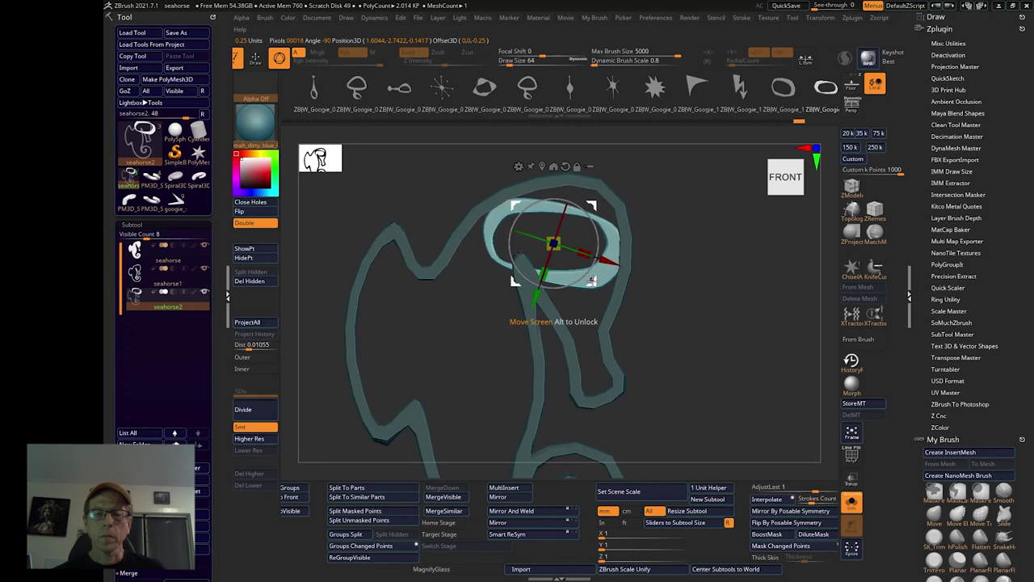
# Duplicate the ring into the snout, rotated and shrunk to fit, and place more copies through the body and tail.
pyautogui.moveTo(553, 243); pyautogui.dragTo(553, 322)
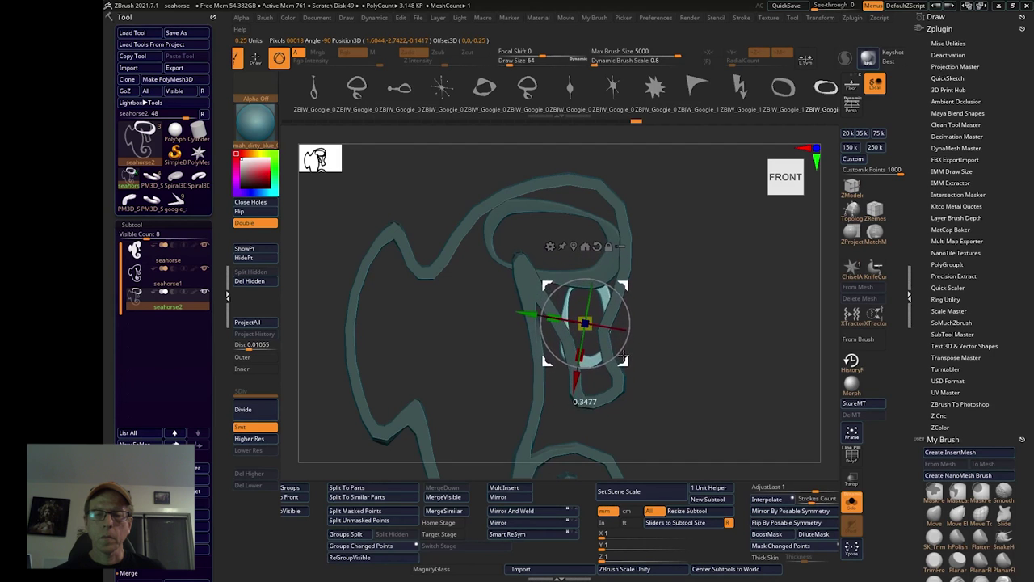
pyautogui.moveTo(623, 354); pyautogui.dragTo(623, 354)
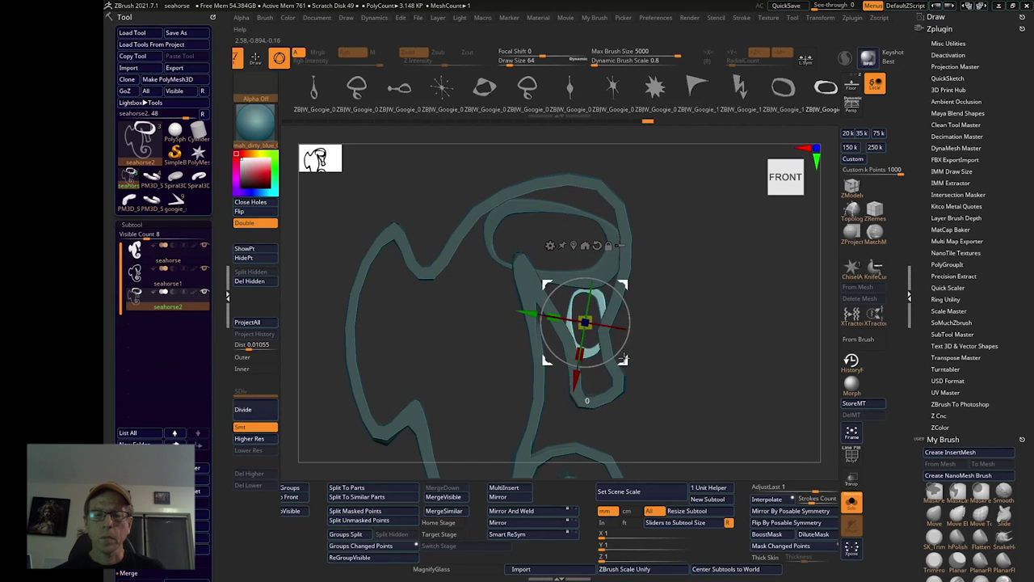
pyautogui.keyDown('ctrl'); pyautogui.moveTo(625, 360); pyautogui.dragTo(532, 249); pyautogui.keyUp('ctrl')
pyautogui.keyDown('alt'); pyautogui.moveTo(532, 249); pyautogui.dragTo(557, 147, button='right'); pyautogui.keyUp('alt')
pyautogui.keyDown('ctrl'); pyautogui.moveTo(513, 181); pyautogui.dragTo(561, 309); pyautogui.keyUp('ctrl')
pyautogui.keyDown('alt'); pyautogui.moveTo(560, 310); pyautogui.dragTo(564, 250, button='right'); pyautogui.keyUp('alt')
pyautogui.keyDown('ctrl'); pyautogui.moveTo(564, 250); pyautogui.dragTo(534, 343); pyautogui.keyUp('ctrl')
pyautogui.moveTo(534, 343); pyautogui.dragTo(543, 344)
pyautogui.keyDown('ctrl'); pyautogui.moveTo(543, 344); pyautogui.dragTo(534, 307, button='right'); pyautogui.keyUp('ctrl')
pyautogui.keyDown('ctrl'); pyautogui.moveTo(534, 331); pyautogui.dragTo(603, 351); pyautogui.keyUp('ctrl')
pyautogui.keyDown('ctrl'); pyautogui.moveTo(638, 387); pyautogui.dragTo(618, 390); pyautogui.keyUp('ctrl')
# Insert the narrow oval ring from the Googie brush into the seahorse and align its position and depth with the outline.
pyautogui.press('q')
pyautogui.keyDown('ctrl'); pyautogui.moveTo(618, 391); pyautogui.dragTo(618, 356, button='right'); pyautogui.keyUp('ctrl')
pyautogui.click(726, 88)
pyautogui.moveTo(593, 312); pyautogui.dragTo(651, 330)
pyautogui.press('w')
pyautogui.keyDown('ctrl'); pyautogui.moveTo(716, 334); pyautogui.dragTo(709, 307, button='right'); pyautogui.keyUp('ctrl')
pyautogui.moveTo(589, 266); pyautogui.dragTo(566, 283)
pyautogui.moveTo(632, 309); pyautogui.dragTo(642, 304)
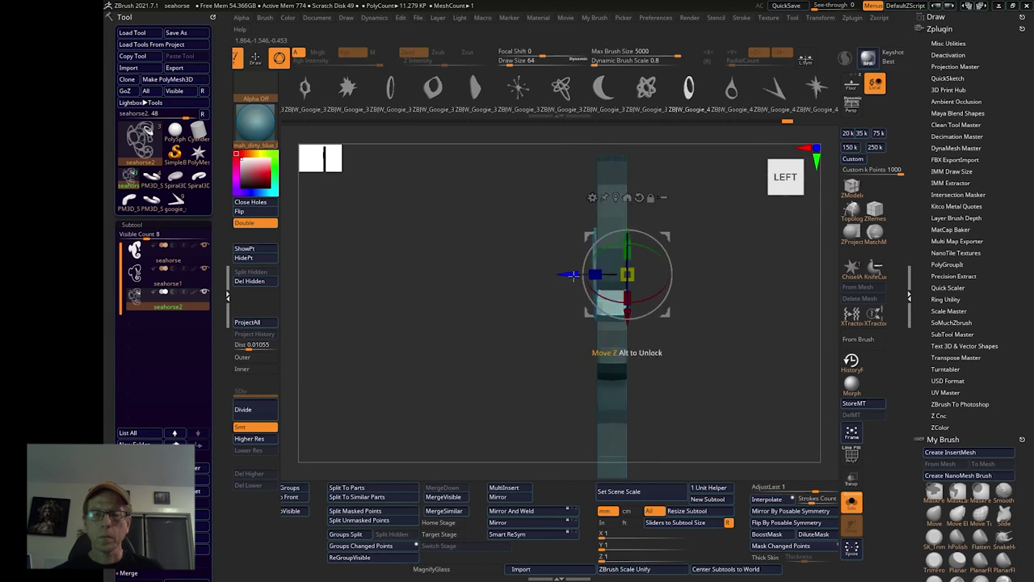
pyautogui.moveTo(646, 312)
pyautogui.mouseDown(button='right')
pyautogui.moveTo(709, 311)
pyautogui.moveTo(647, 312)
pyautogui.mouseUp(button='right')
pyautogui.press('w')
# Subdivide the seahorse2 subtool and return to Draw mode.
pyautogui.hotkey('ctrl', 'd')
pyautogui.hotkey('ctrl', 'd')
pyautogui.press('q')
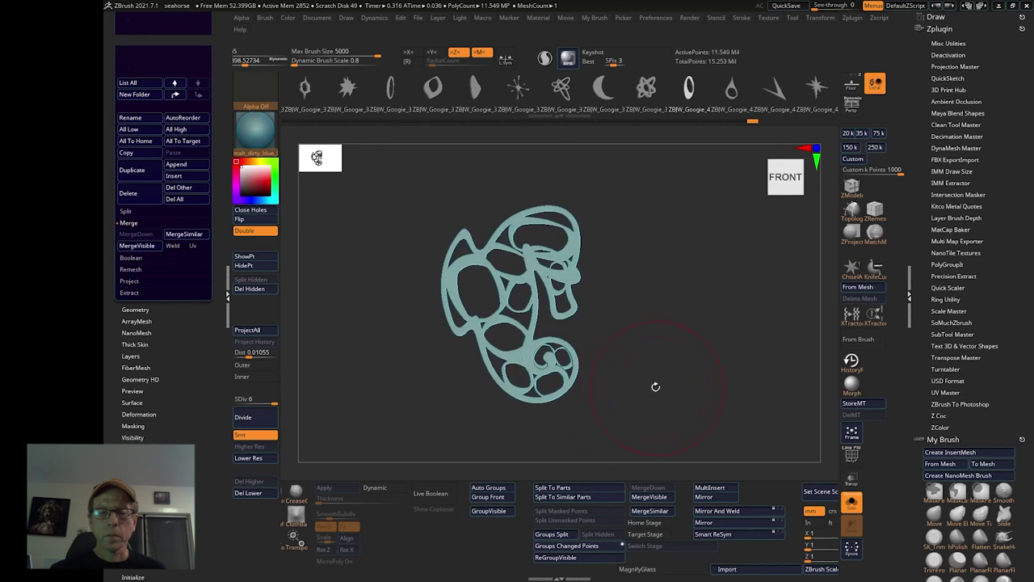
pyautogui.keyDown('ctrl'); pyautogui.moveTo(656, 386); pyautogui.dragTo(681, 347, button='right'); pyautogui.keyUp('ctrl')
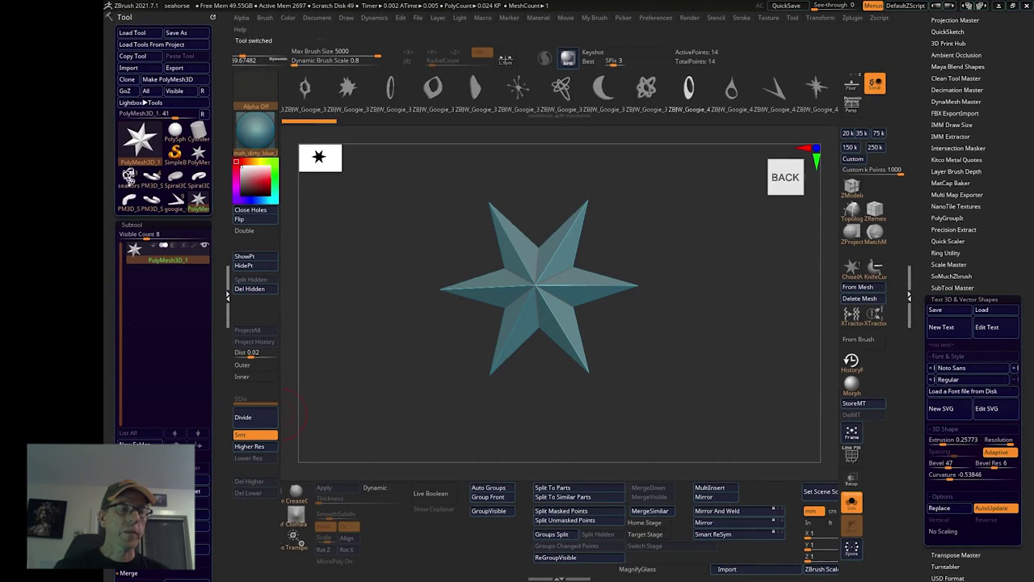
# Switch the active tool back to seahorse2 and frame the whole piece from the front.
pyautogui.click(135, 178)
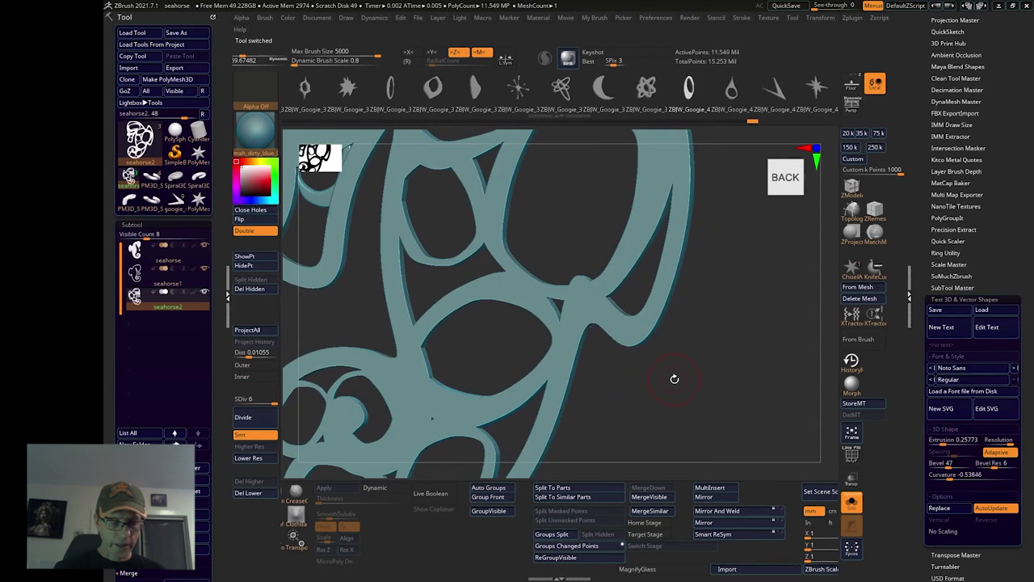
pyautogui.press('f')
pyautogui.moveTo(722, 386)
pyautogui.mouseDown()
pyautogui.moveTo(654, 392)
pyautogui.moveTo(607, 383)
pyautogui.moveTo(667, 374)
pyautogui.moveTo(709, 386)
pyautogui.mouseUp()
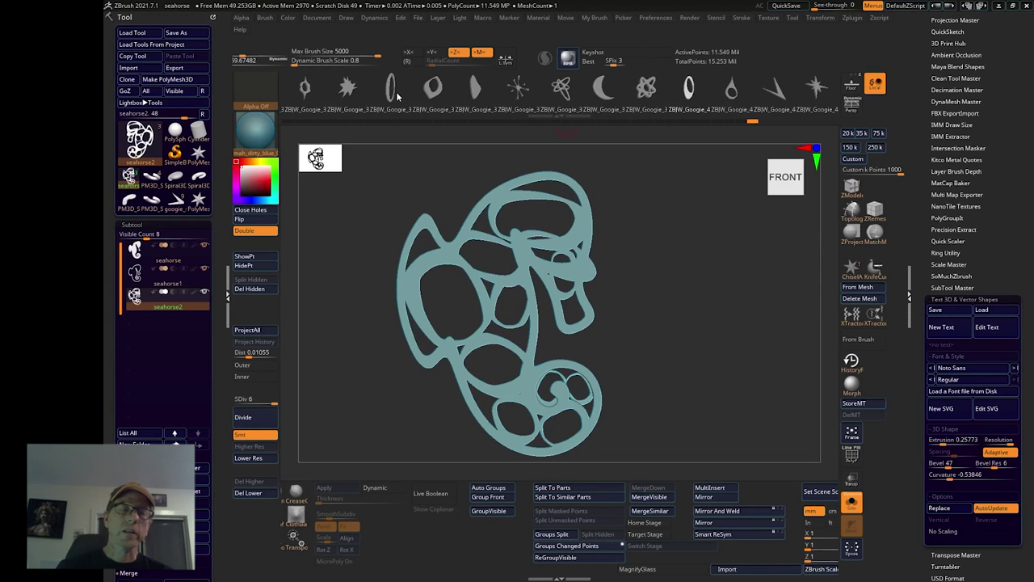
pyautogui.moveTo(411, 125)
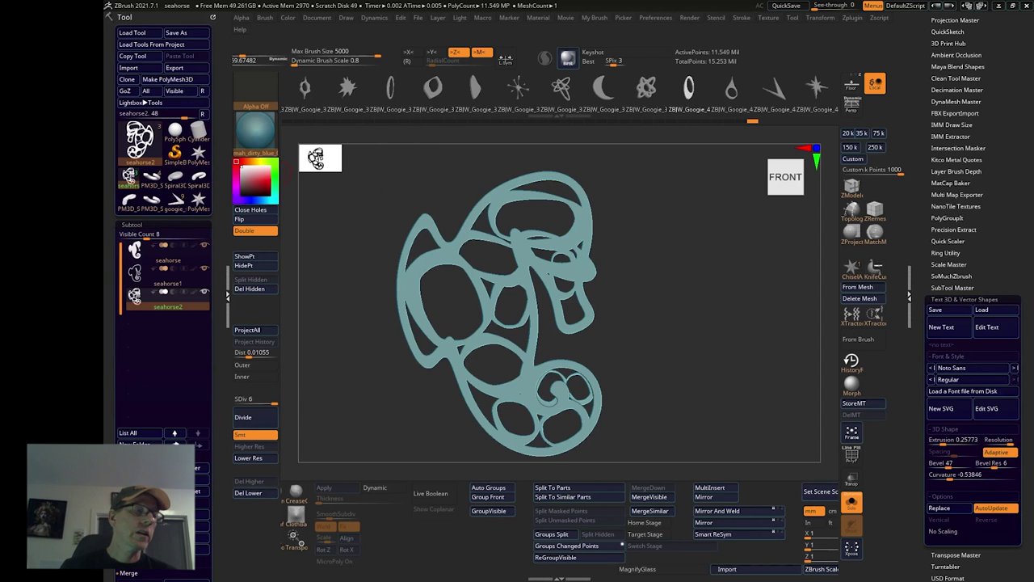
# Switch to seaHorse.ai in Illustrator and move the compound-path seahorse up beside the other one, to about X 960 px, Y 914 px.
pyautogui.hotkey('alt', 'Tab')
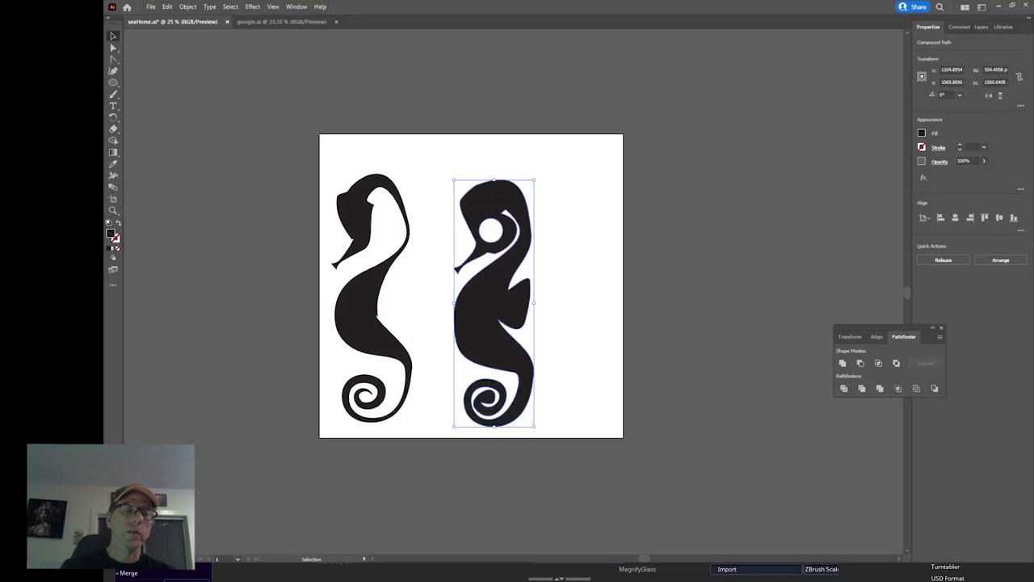
pyautogui.click(371, 291)
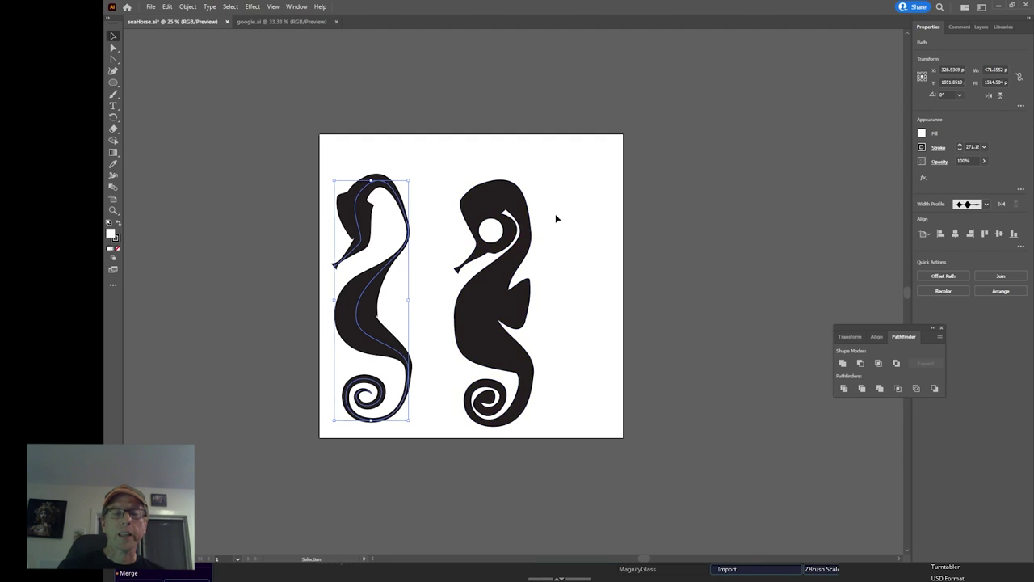
pyautogui.click(497, 271)
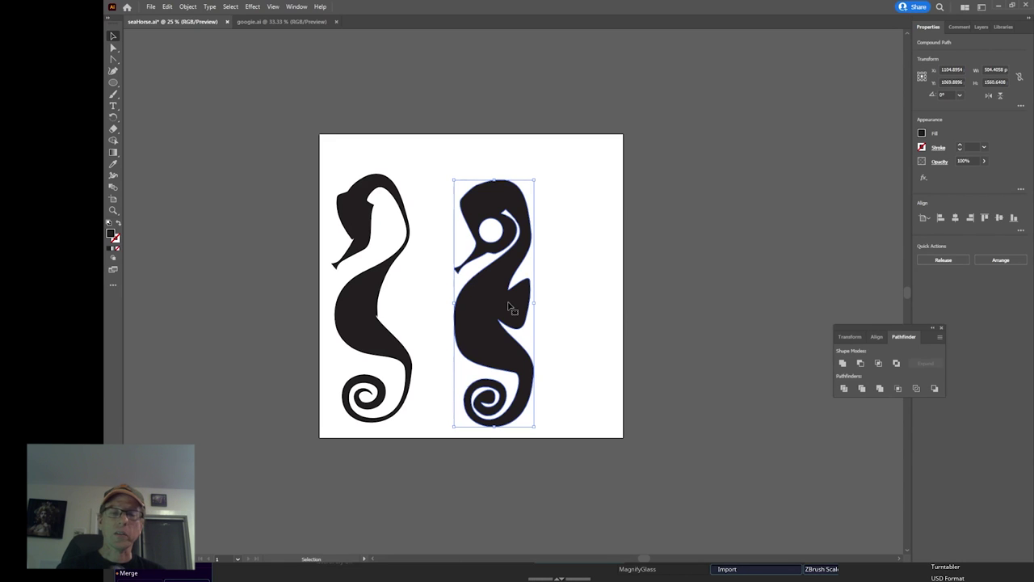
pyautogui.moveTo(487, 283); pyautogui.dragTo(465, 258)
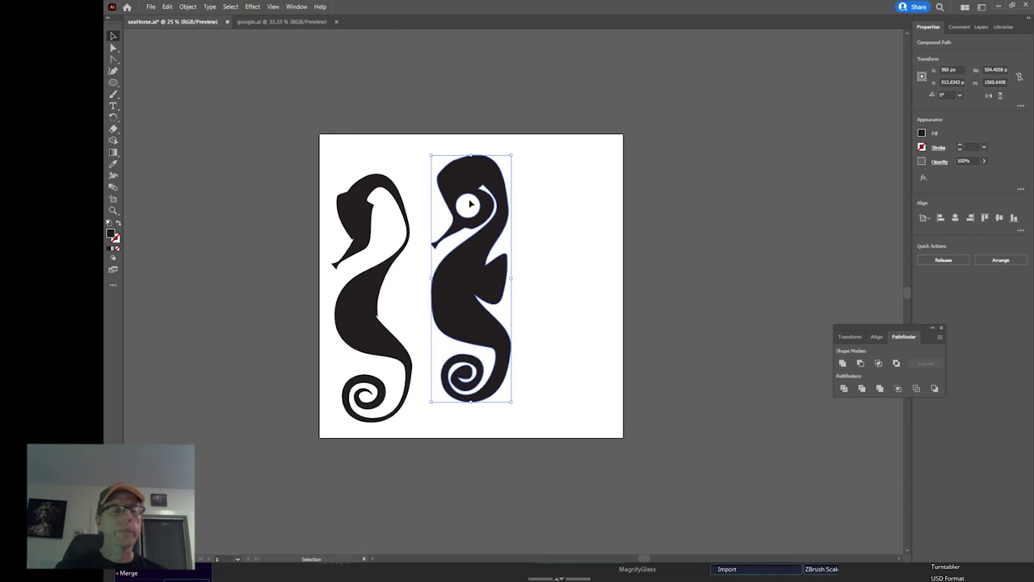
pyautogui.click(114, 72)
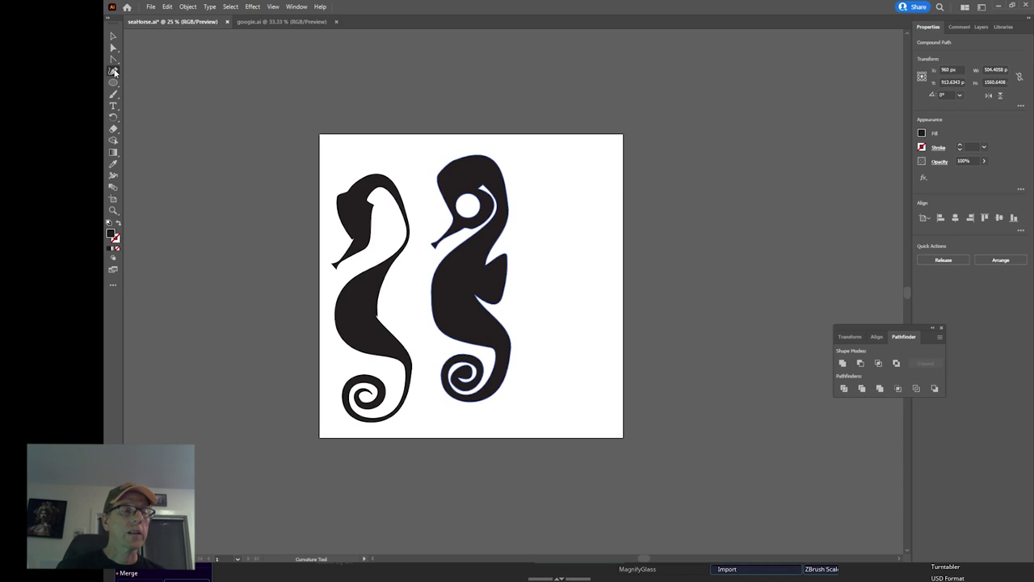
pyautogui.click(113, 60)
pyautogui.rightClick(412, 179)
pyautogui.click(574, 244)
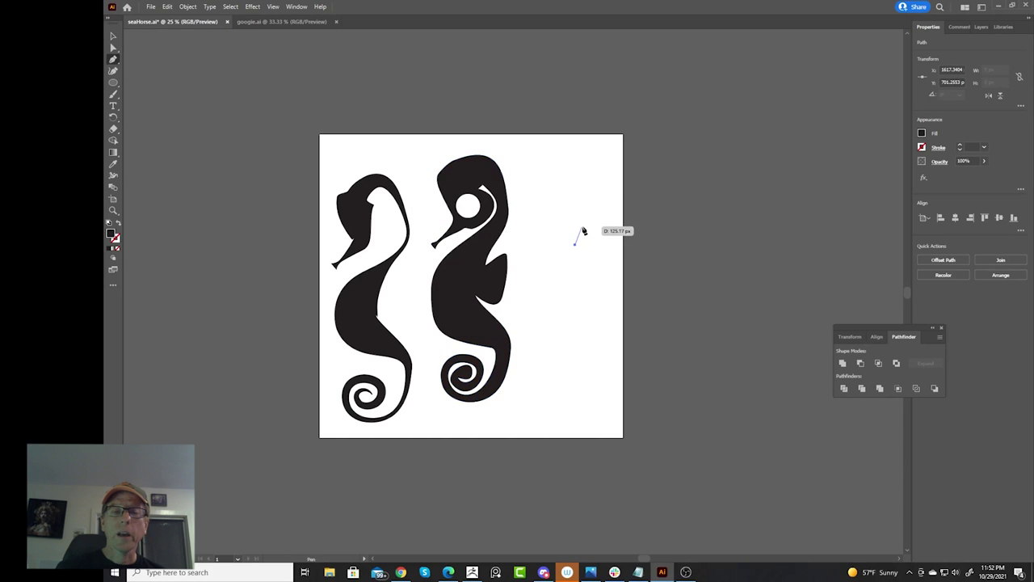
pyautogui.click(601, 206)
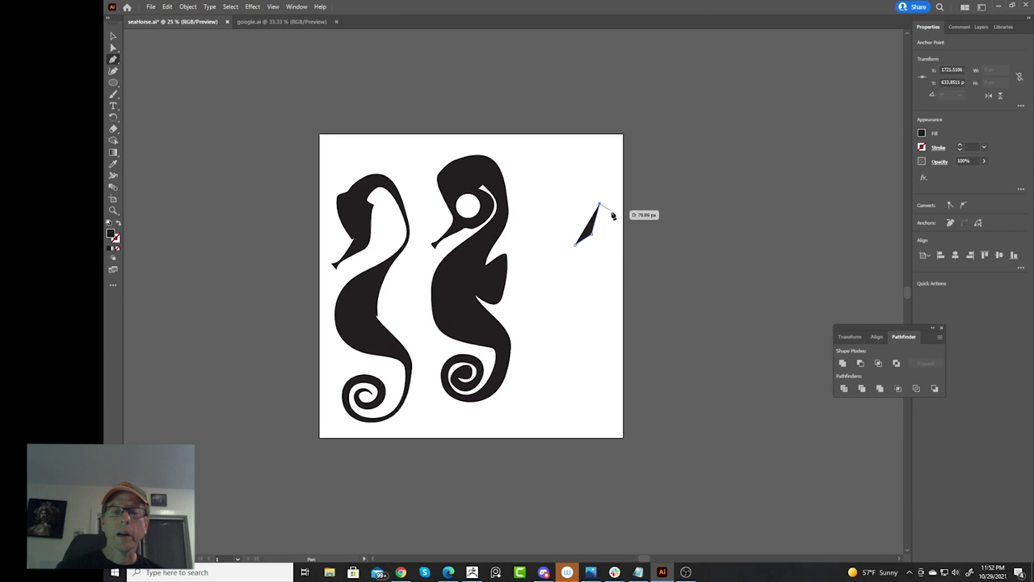
pyautogui.hotkey('ctrl', 'z')
pyautogui.hotkey('ctrl', 'z')
pyautogui.hotkey('ctrl', 'z')
pyautogui.hotkey('ctrl', 'z')
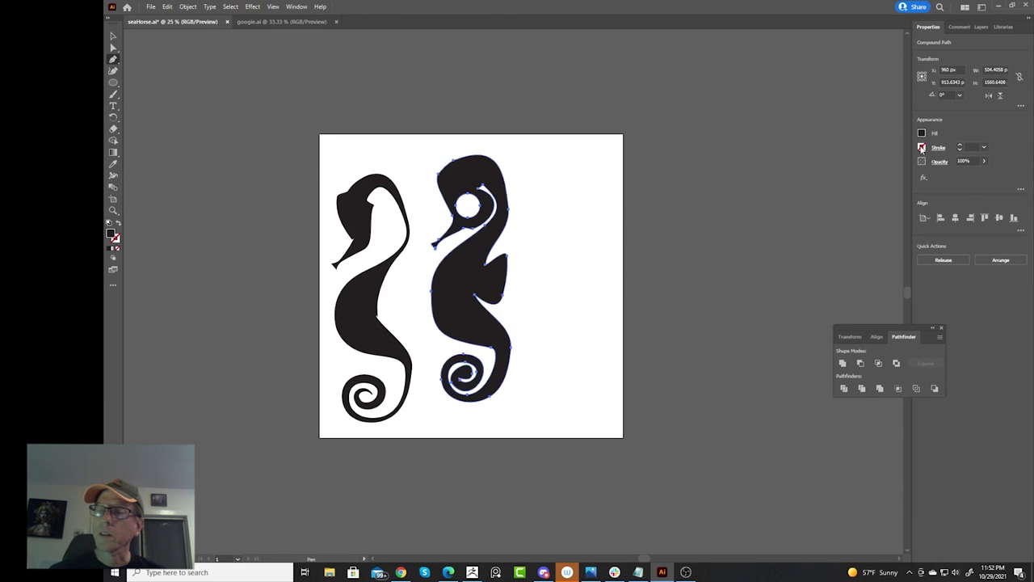
# Give the compound-path seahorse a black 5 pt stroke and remove its fill.
pyautogui.click(921, 148)
pyautogui.click(837, 182)
pyautogui.click(959, 144)
pyautogui.click(959, 144)
pyautogui.click(959, 144)
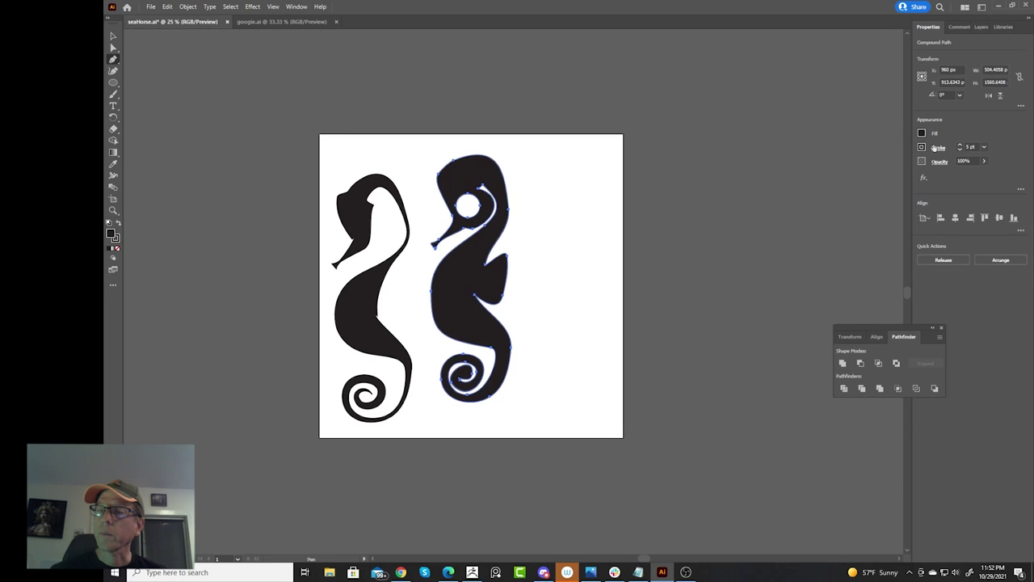
pyautogui.click(922, 133)
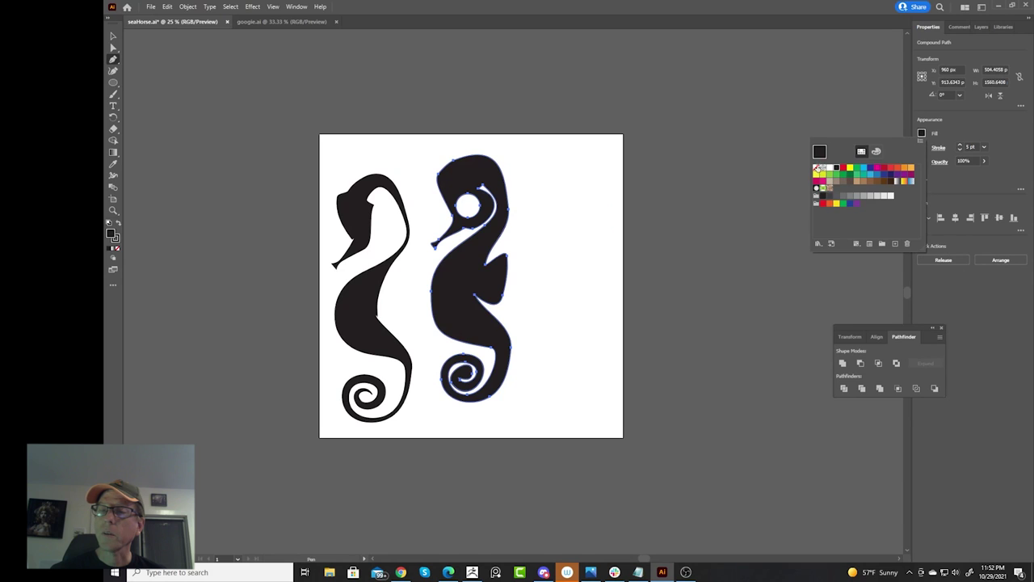
pyautogui.click(818, 168)
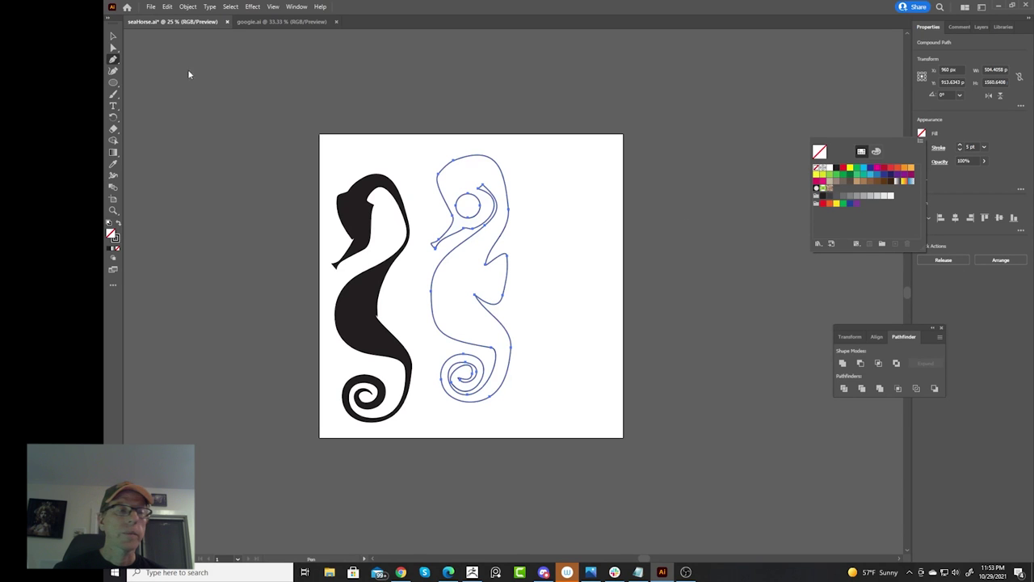
pyautogui.click(116, 38)
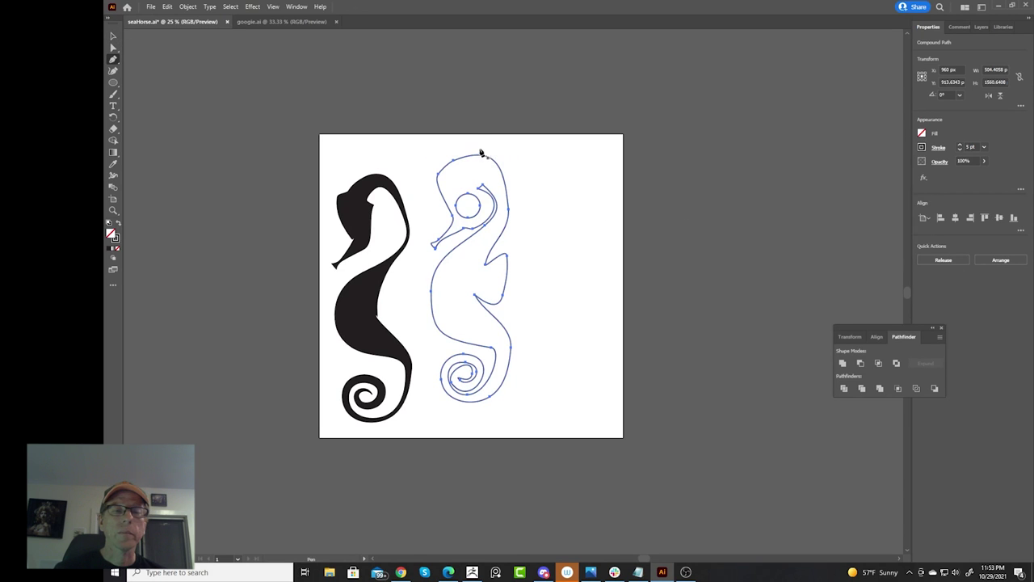
# Draw an open seahorse centre path with the Pen tool in the empty area beside the outlined one, from snout to curled tail.
pyautogui.click(542, 179)
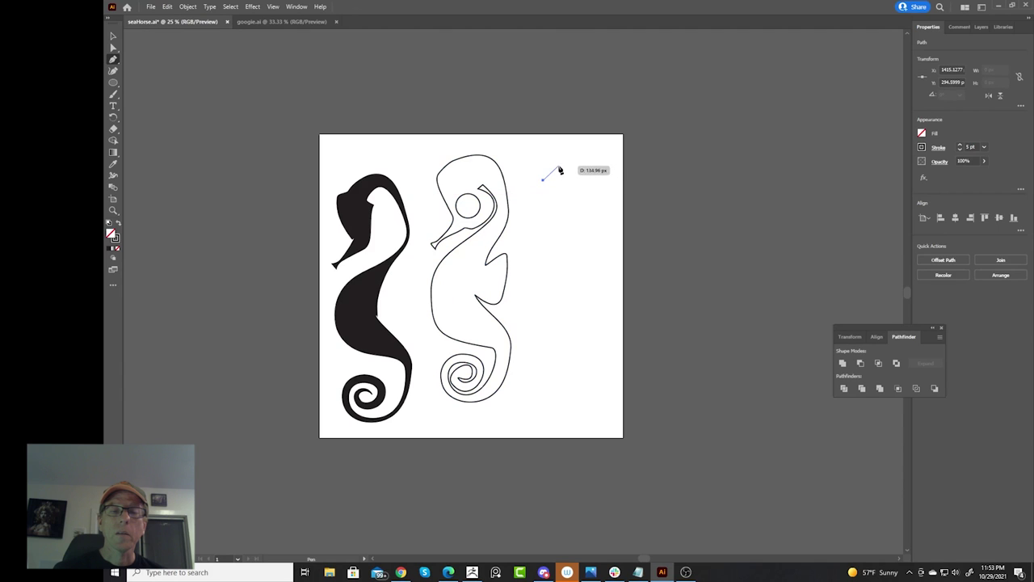
pyautogui.click(559, 166)
pyautogui.moveTo(556, 150); pyautogui.dragTo(570, 290)
pyautogui.click(566, 300)
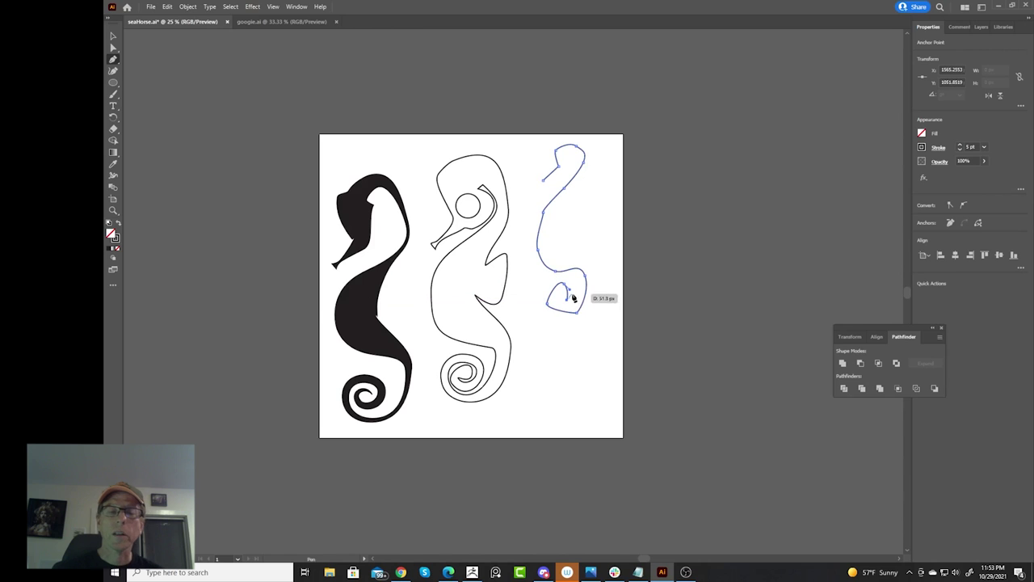
# Widen the belly curve of the new centre path by moving its chest and belly anchor points with Direct Selection.
pyautogui.click(113, 211)
pyautogui.click(552, 235)
pyautogui.click(535, 240)
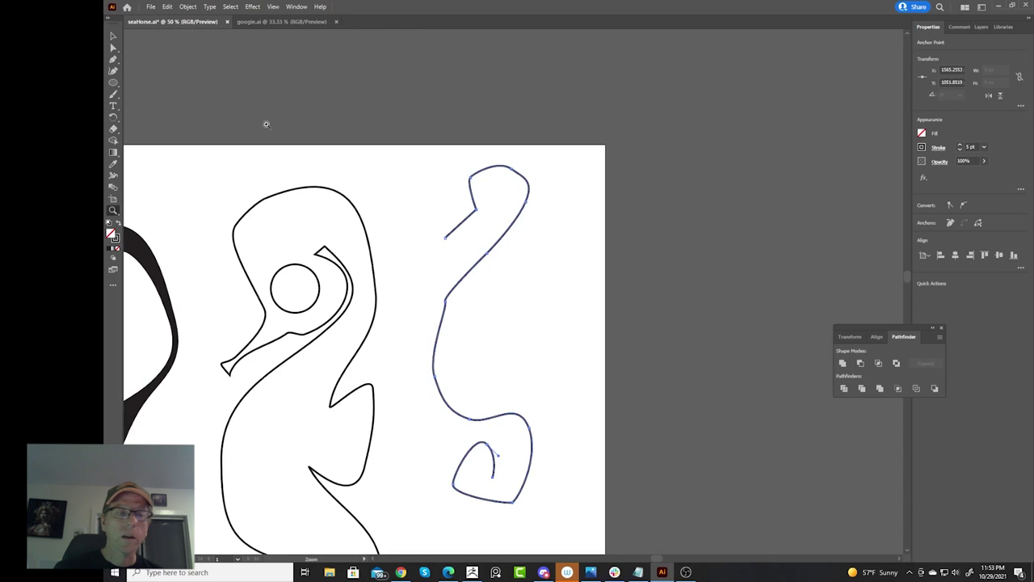
pyautogui.press('a')
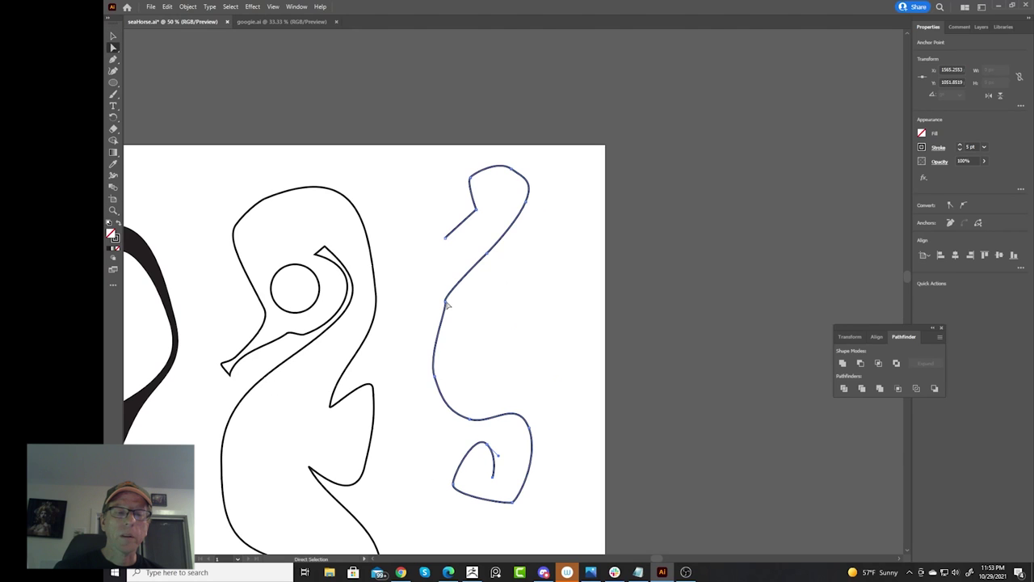
pyautogui.click(446, 301)
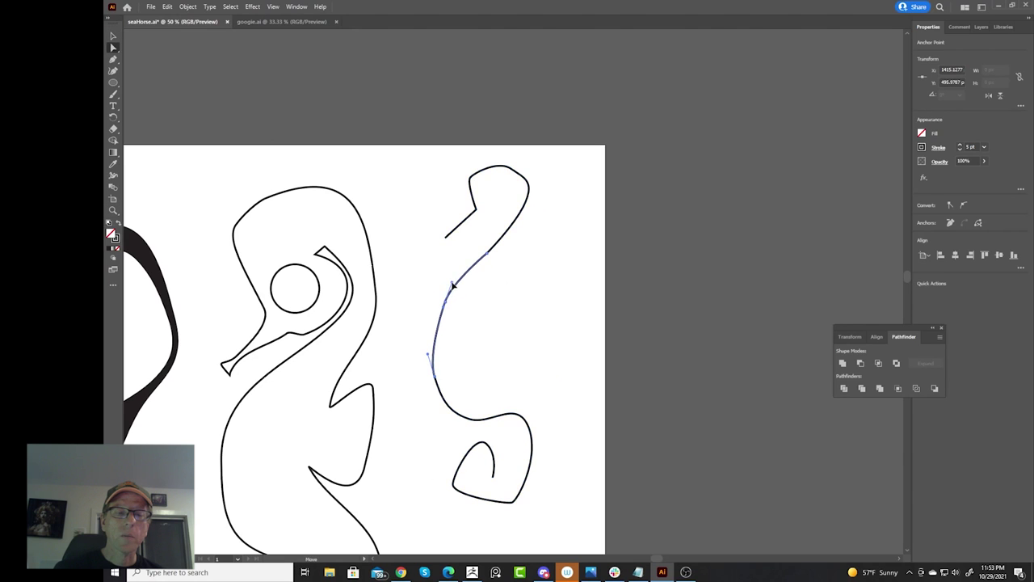
pyautogui.moveTo(437, 377); pyautogui.dragTo(419, 377)
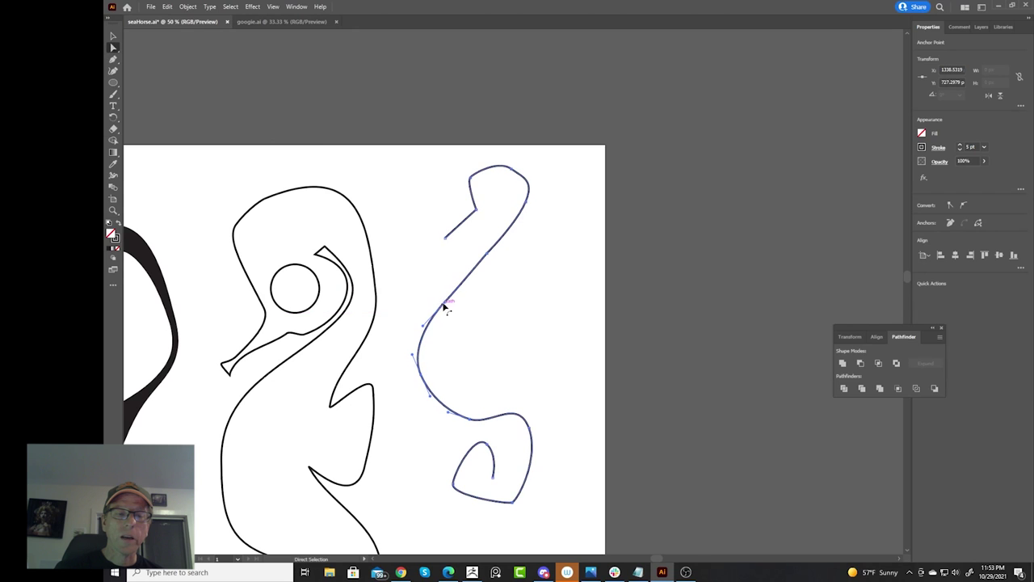
pyautogui.moveTo(444, 302); pyautogui.dragTo(438, 294)
# Reshape the new path's head and neck by moving the snout-base, forehead and neck anchor points.
pyautogui.moveTo(476, 209); pyautogui.dragTo(479, 225)
pyautogui.moveTo(471, 177); pyautogui.dragTo(537, 162)
pyautogui.moveTo(527, 202); pyautogui.dragTo(488, 267)
pyautogui.hotkey('ctrl', 'z')
pyautogui.click(452, 282)
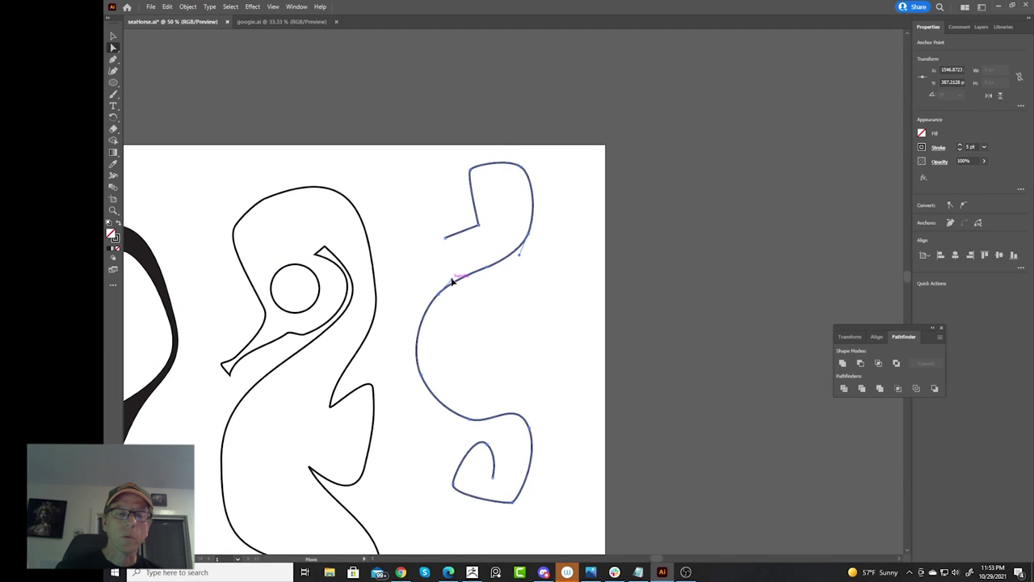
# Refine the new path by pulling the belly inward, lowering the snout tip and bending the forehead curve with its handle.
pyautogui.moveTo(417, 377); pyautogui.dragTo(432, 365)
pyautogui.moveTo(438, 296); pyautogui.dragTo(450, 286)
pyautogui.moveTo(447, 241); pyautogui.dragTo(440, 267)
pyautogui.moveTo(482, 229); pyautogui.dragTo(476, 218)
pyautogui.click(460, 190)
pyautogui.click(468, 174)
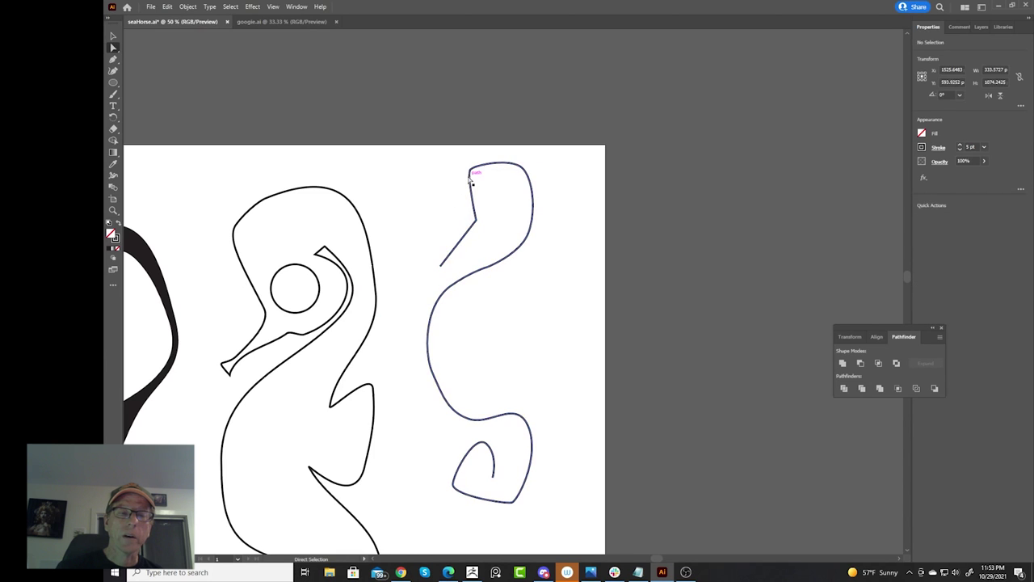
pyautogui.moveTo(470, 170); pyautogui.dragTo(458, 196)
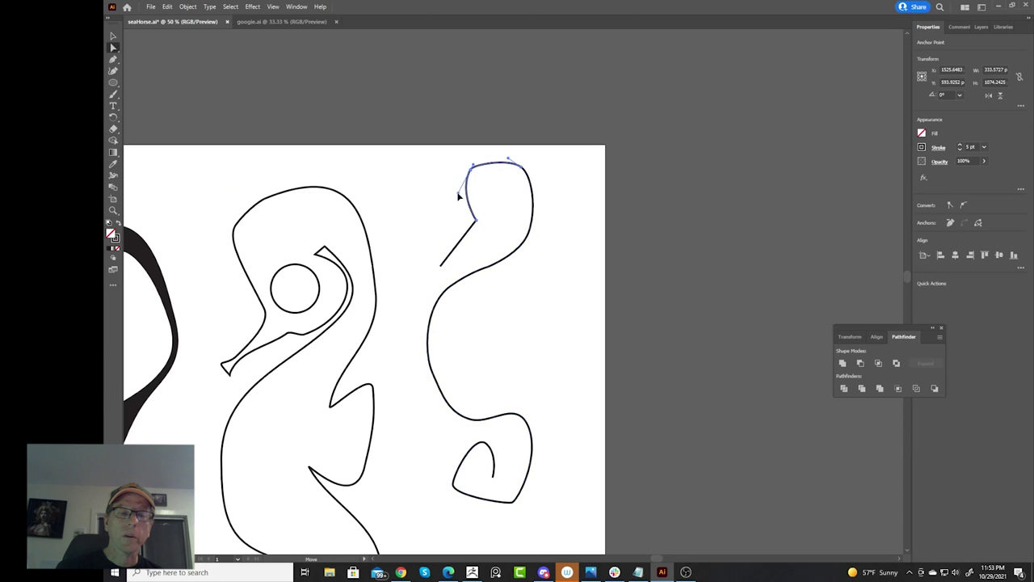
# Move the outer anchor point of the new path's tail outward to round the upper tail bend.
pyautogui.moveTo(493, 342); pyautogui.dragTo(509, 258)
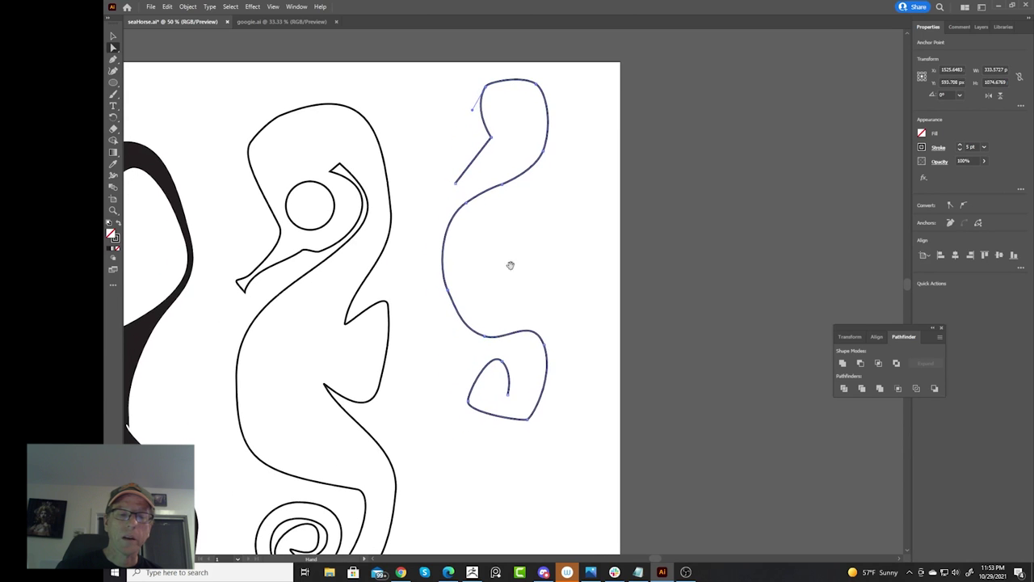
pyautogui.click(549, 344)
pyautogui.moveTo(544, 345); pyautogui.dragTo(553, 344)
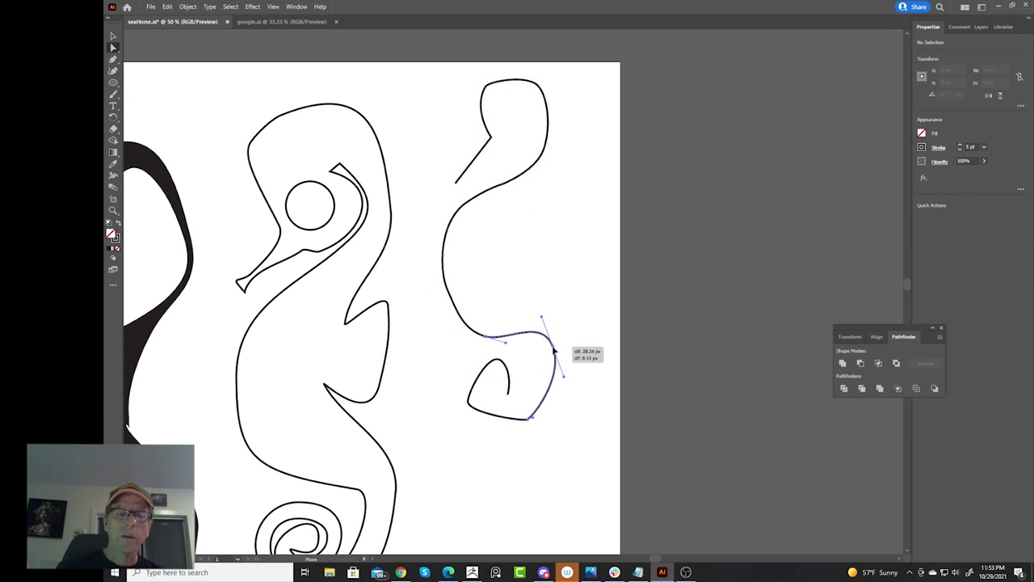
pyautogui.moveTo(554, 349); pyautogui.dragTo(554, 349)
pyautogui.scroll(2, 515, 291)
pyautogui.rightClick(726, 203)
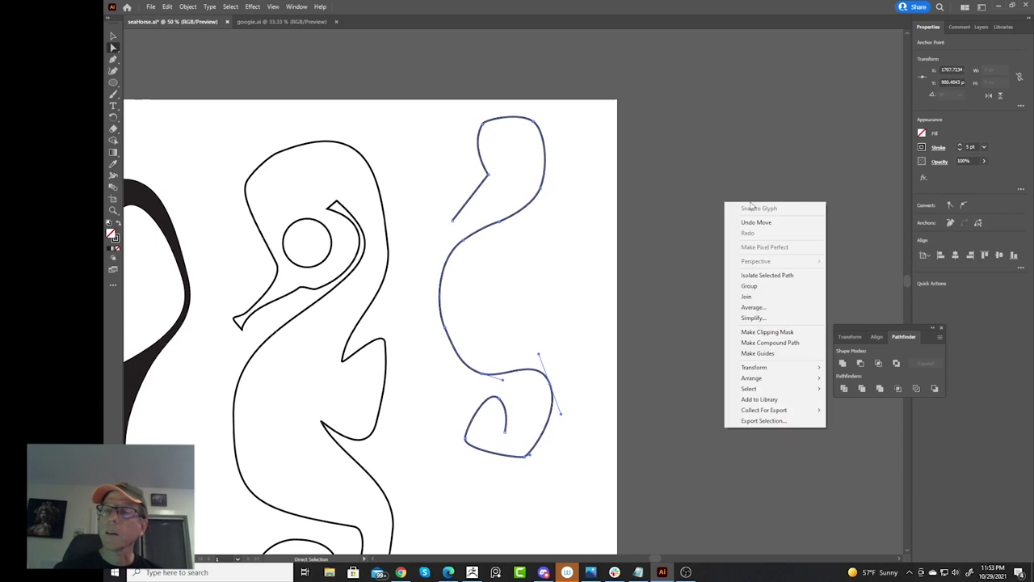
# Set the stroke weight of the new seahorse path to 15 pt.
pyautogui.click(959, 143)
pyautogui.click(959, 144)
pyautogui.click(959, 143)
pyautogui.click(959, 144)
pyautogui.click(959, 144)
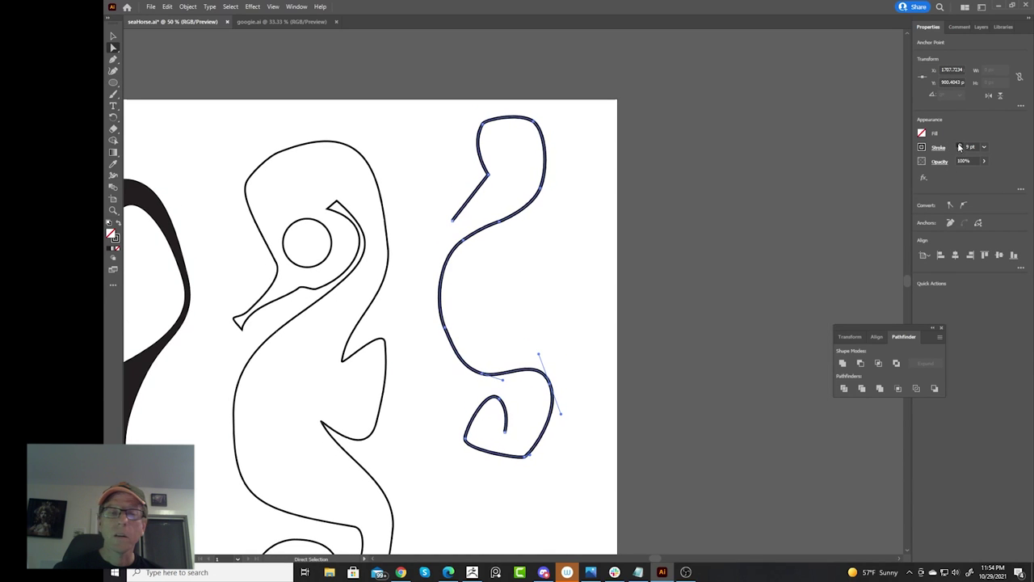
pyautogui.click(959, 144)
pyautogui.click(959, 143)
pyautogui.click(959, 147)
pyautogui.click(959, 147)
pyautogui.click(959, 146)
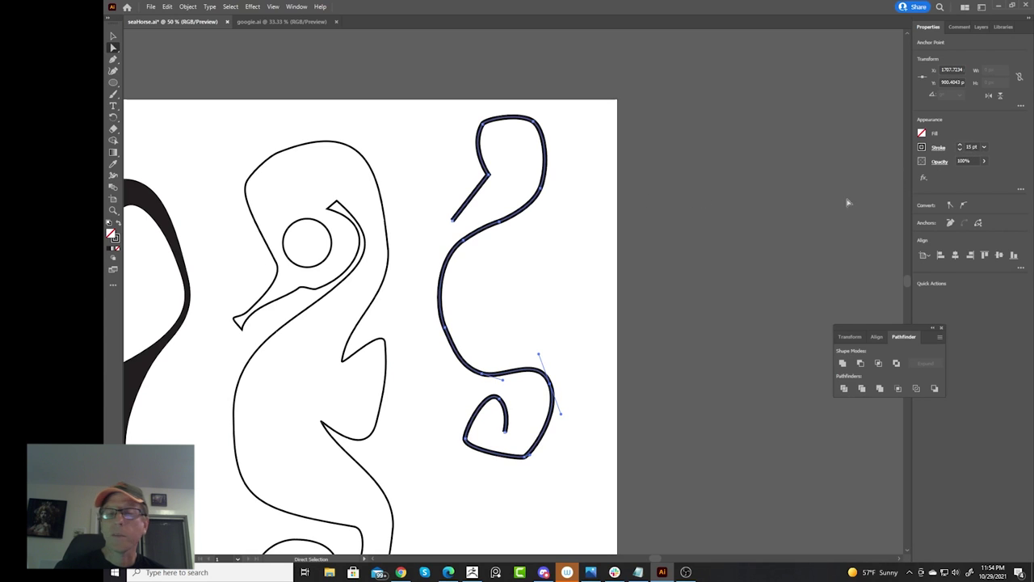
# Widen the new path's stroke at the chest, top of the head and belly with the Width tool.
pyautogui.click(114, 176)
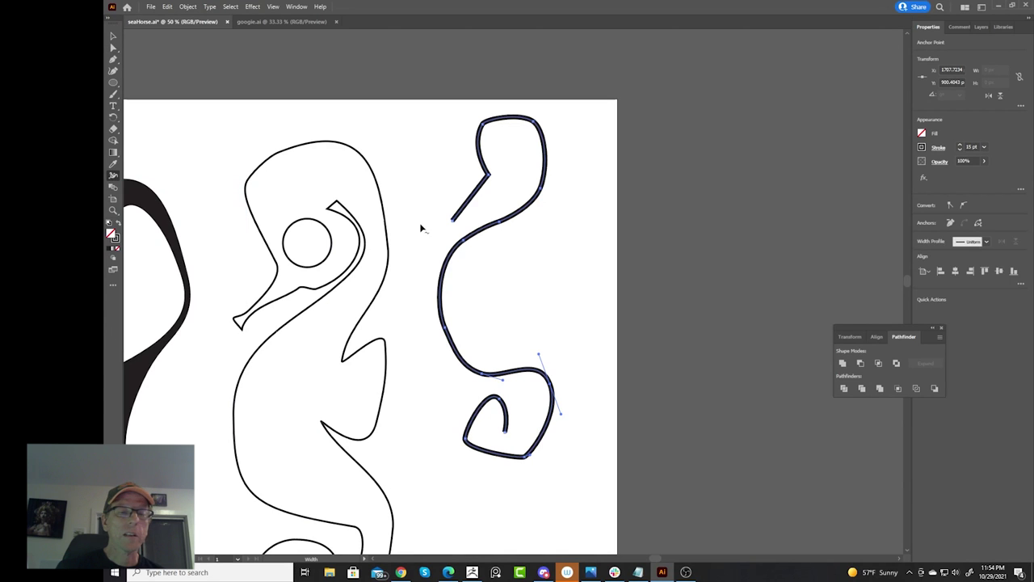
pyautogui.moveTo(466, 245); pyautogui.dragTo(471, 253)
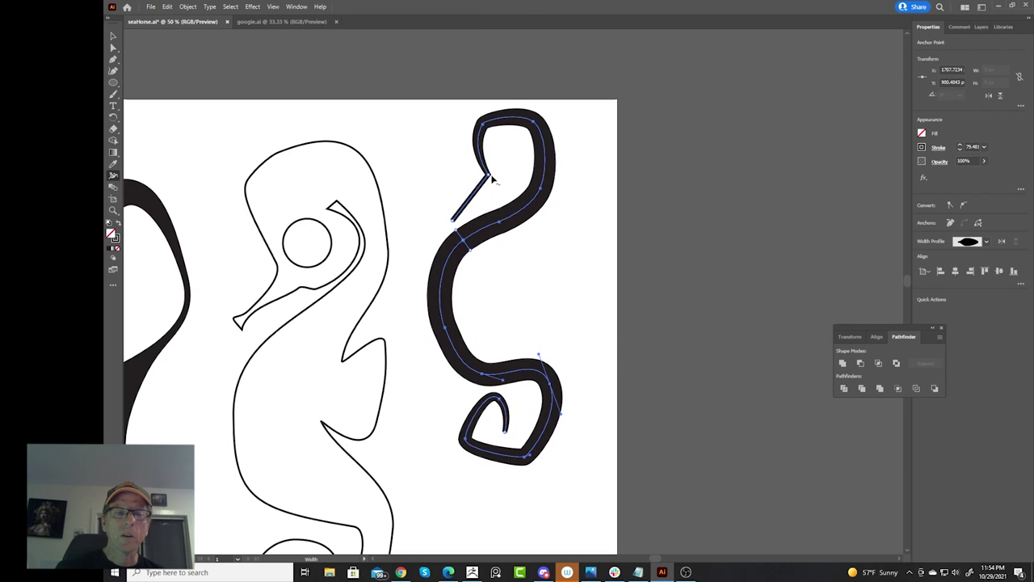
pyautogui.moveTo(508, 121)
pyautogui.mouseDown()
pyautogui.moveTo(504, 136)
pyautogui.moveTo(512, 127)
pyautogui.mouseUp()
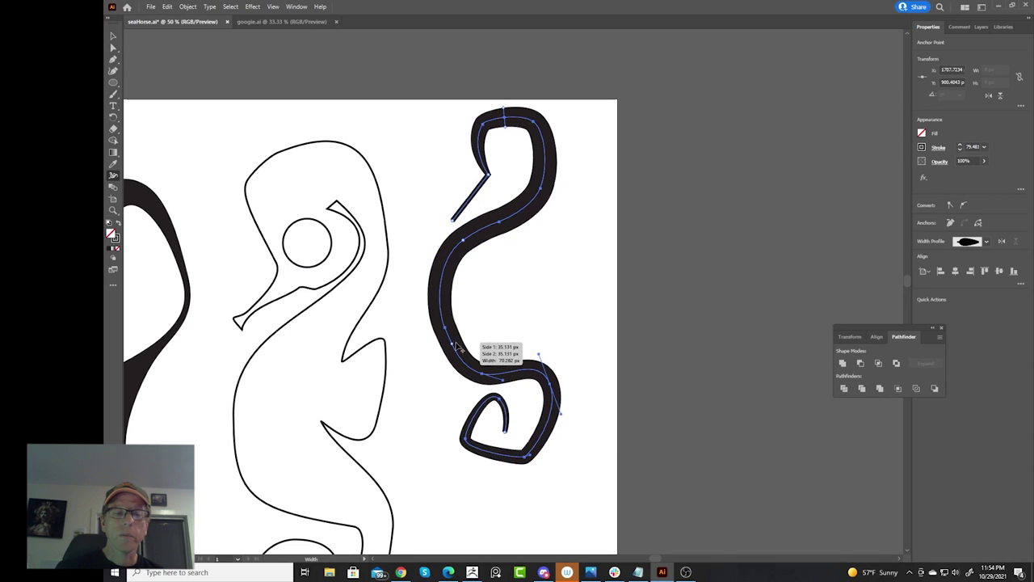
pyautogui.moveTo(485, 347)
pyautogui.mouseDown()
pyautogui.moveTo(474, 339)
pyautogui.moveTo(482, 333)
pyautogui.moveTo(476, 341)
pyautogui.mouseUp()
# Taper the stroke toward the curled tail end, adjust the outer tail width and thicken the back of the neck.
pyautogui.moveTo(520, 306); pyautogui.dragTo(527, 258)
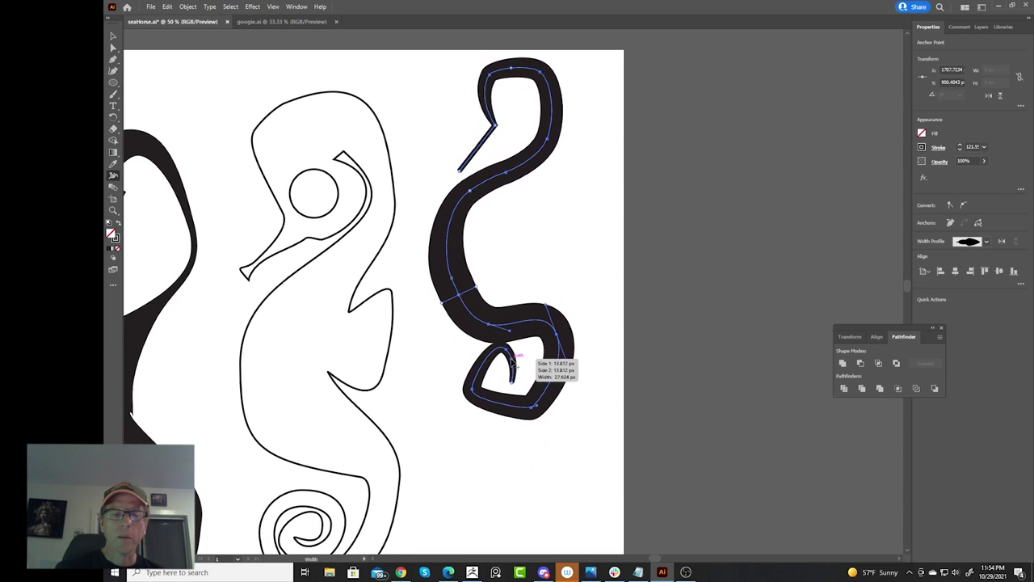
pyautogui.moveTo(511, 360)
pyautogui.mouseDown()
pyautogui.moveTo(520, 362)
pyautogui.moveTo(478, 362)
pyautogui.mouseUp()
pyautogui.moveTo(553, 385); pyautogui.dragTo(557, 388)
pyautogui.scroll(2, 542, 279)
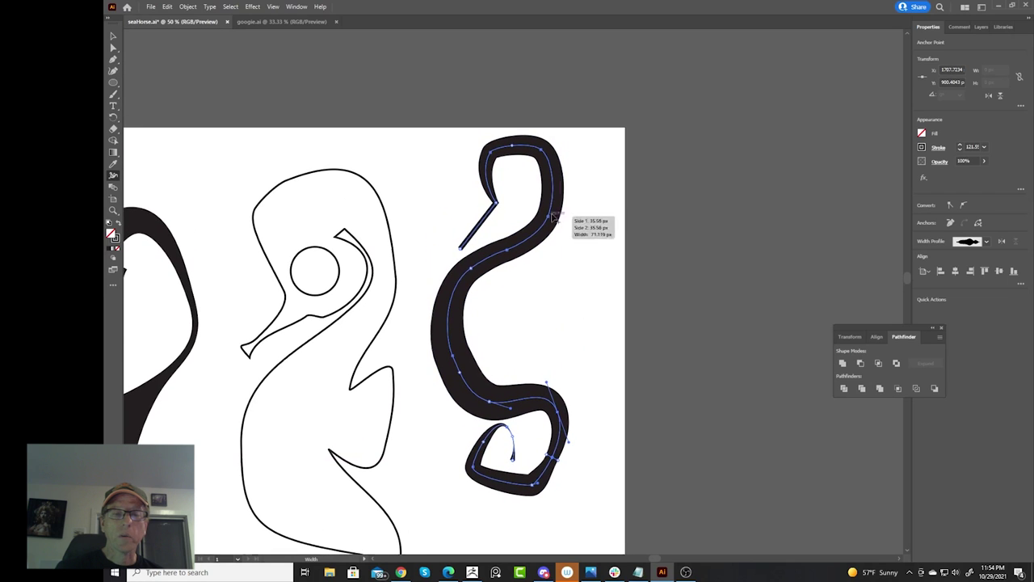
pyautogui.moveTo(557, 207); pyautogui.dragTo(574, 207)
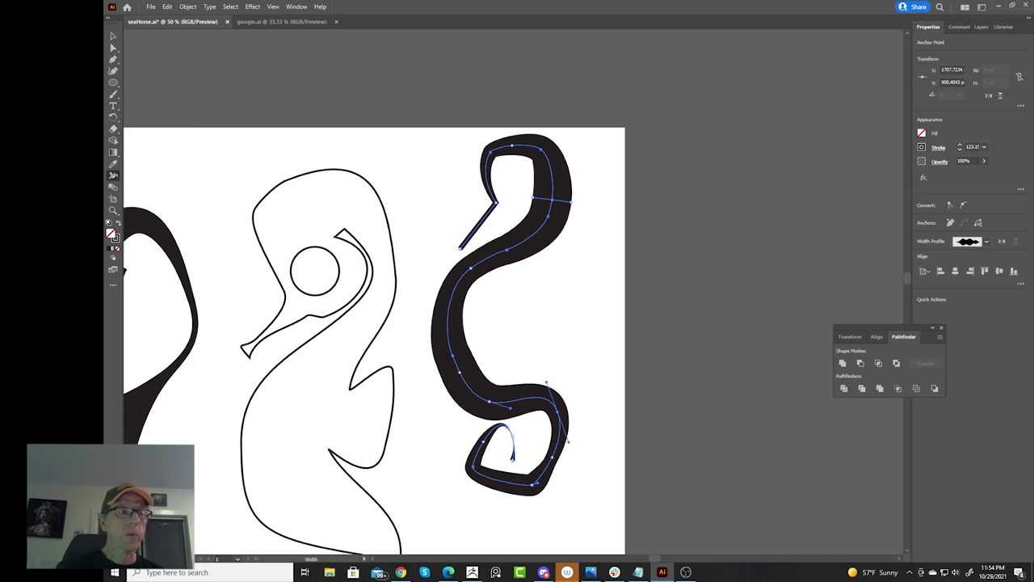
pyautogui.click(114, 36)
pyautogui.moveTo(251, 159); pyautogui.dragTo(420, 112)
pyautogui.click(266, 200)
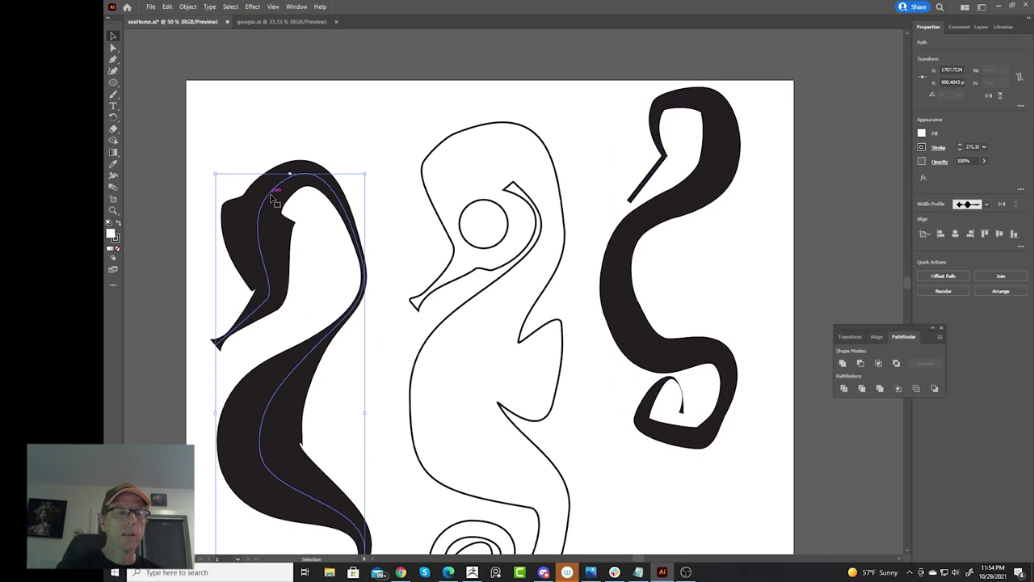
pyautogui.click(188, 7)
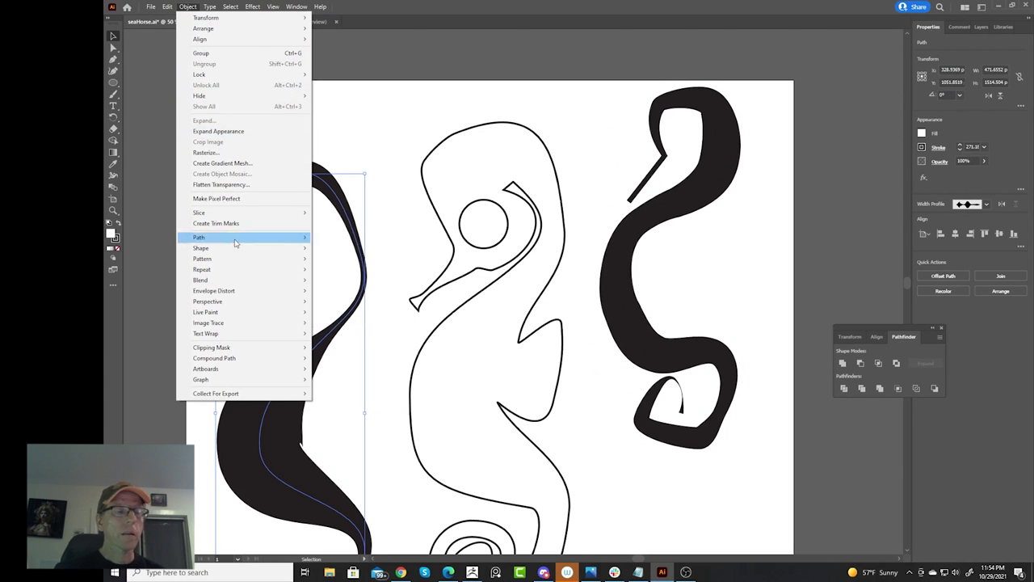
# Convert the new seahorse's variable-width path to a filled shape with Outline Stroke and move it slightly down.
pyautogui.moveTo(244, 237)
pyautogui.click(615, 267)
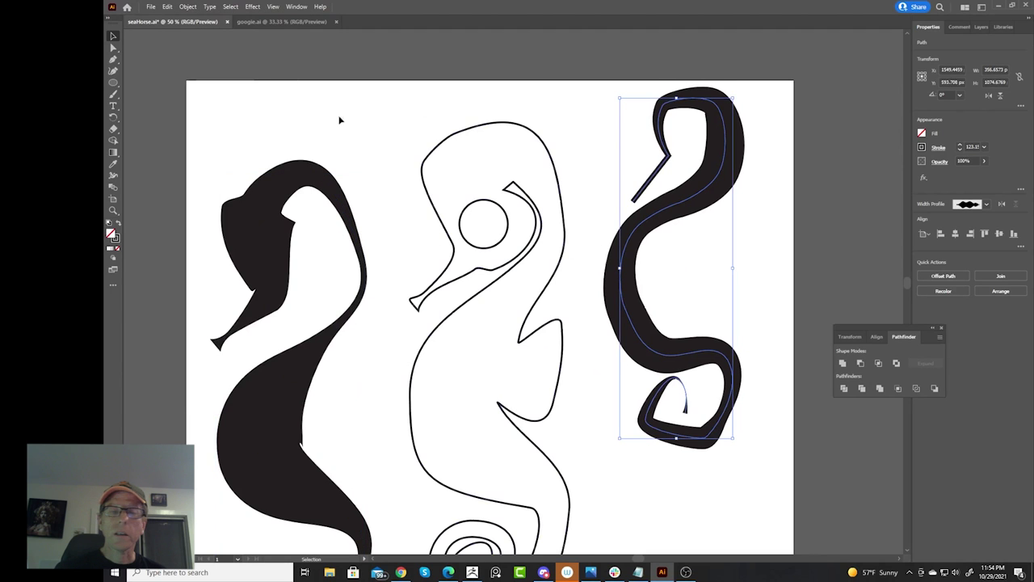
pyautogui.click(189, 7)
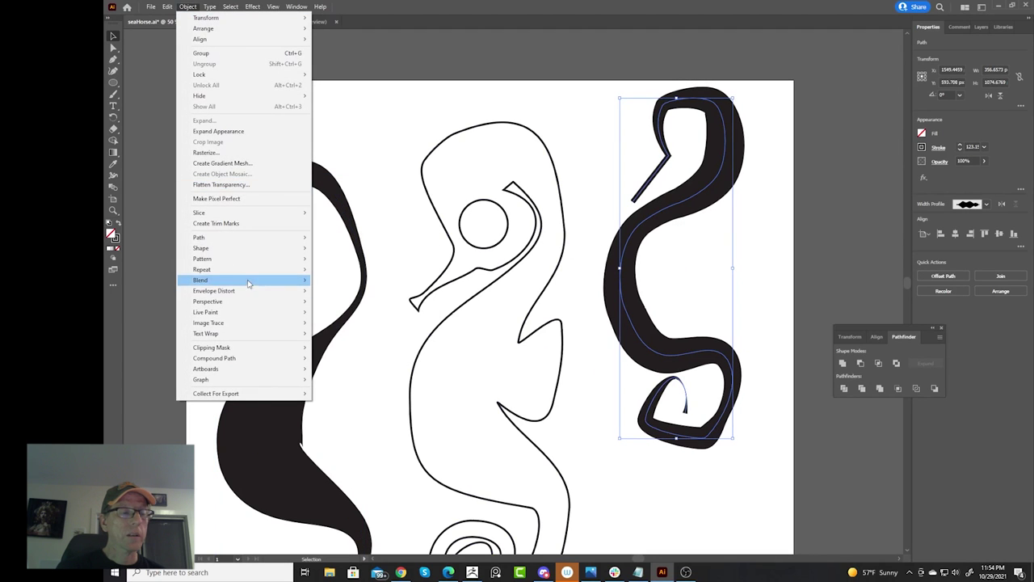
pyautogui.moveTo(232, 238)
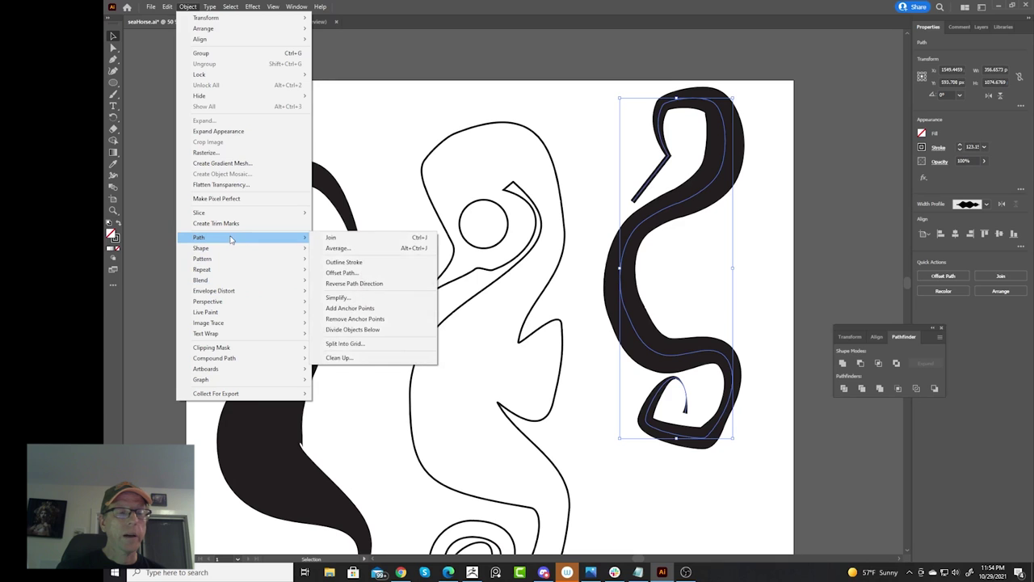
pyautogui.click(372, 262)
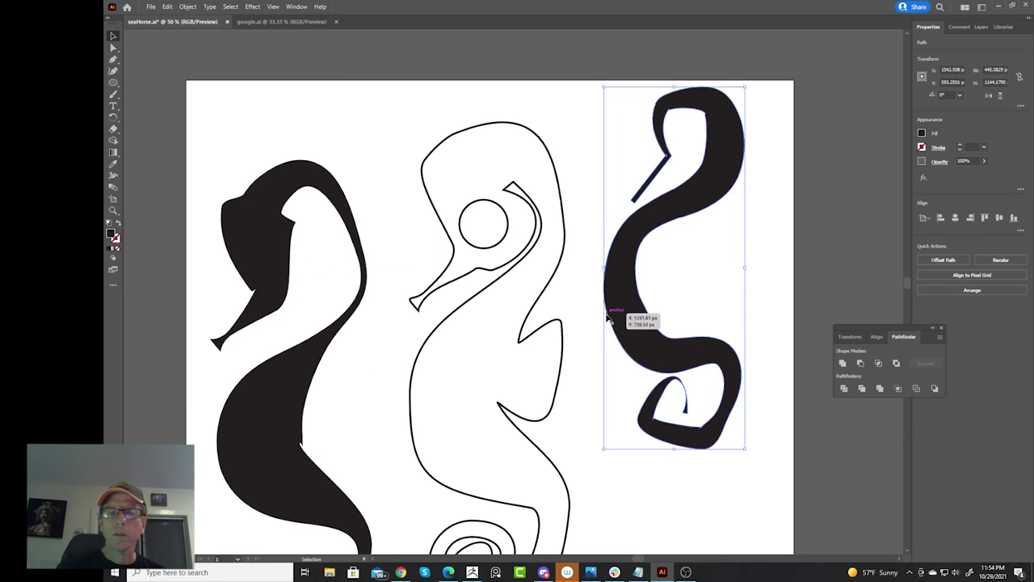
pyautogui.moveTo(610, 311); pyautogui.dragTo(614, 344)
# Try to reshape the outlined seahorse's inner body edge with Direct Selection.
pyautogui.click(114, 47)
pyautogui.moveTo(646, 322); pyautogui.dragTo(669, 326)
pyautogui.hotkey('ctrl', 'z')
pyautogui.moveTo(678, 250); pyautogui.dragTo(721, 266)
pyautogui.hotkey('ctrl', 'z')
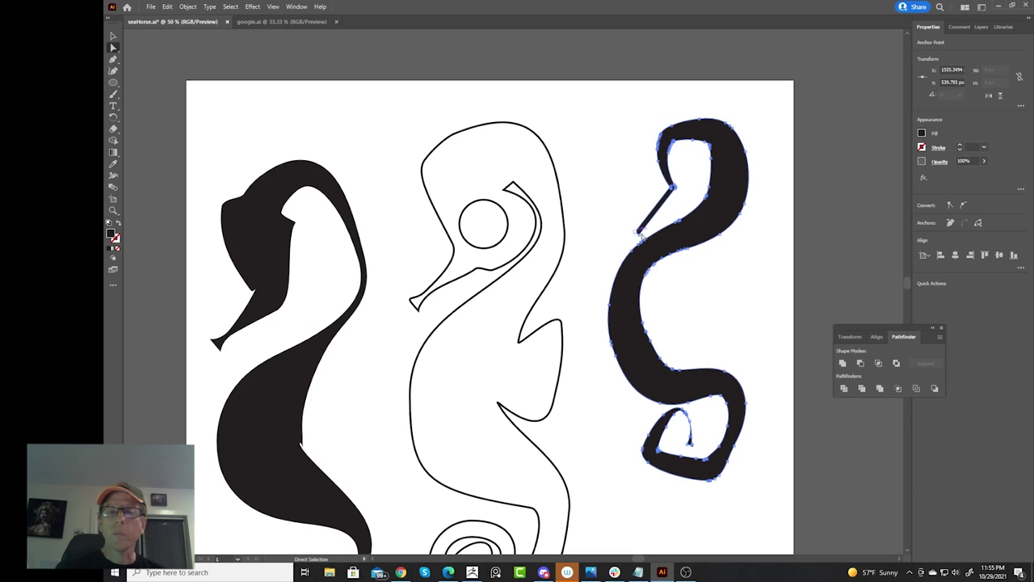
# Try to reduce the anchor points of the outlined seahorse on the artboard with Simplify.
pyautogui.click(192, 6)
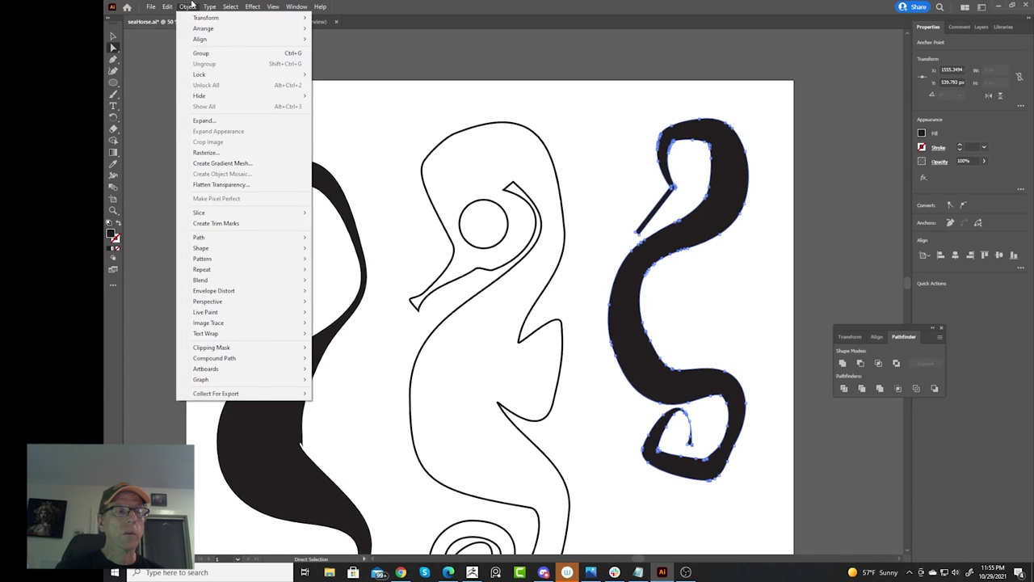
pyautogui.click(214, 138)
pyautogui.hotkey('ctrl', 'z')
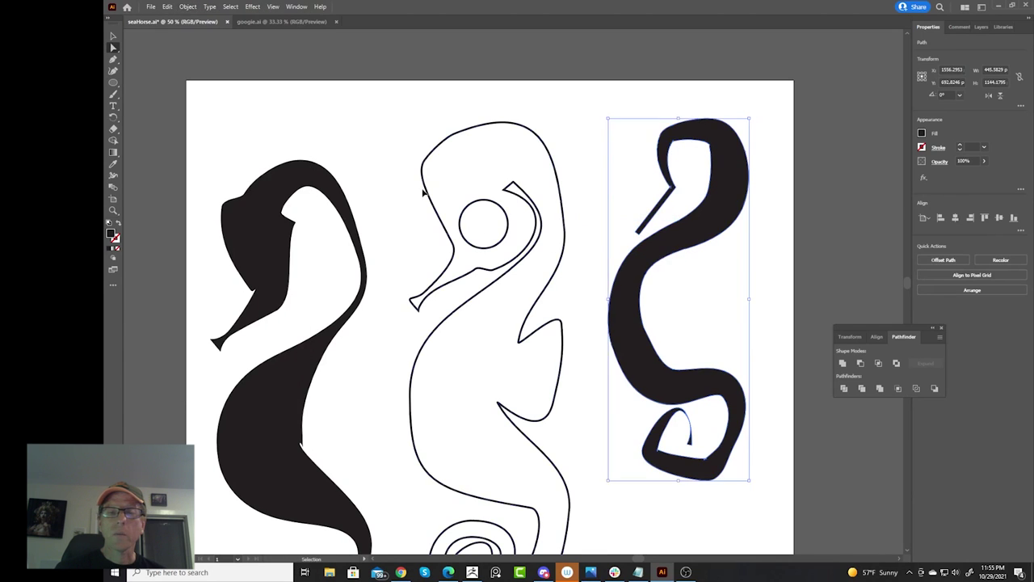
pyautogui.click(113, 36)
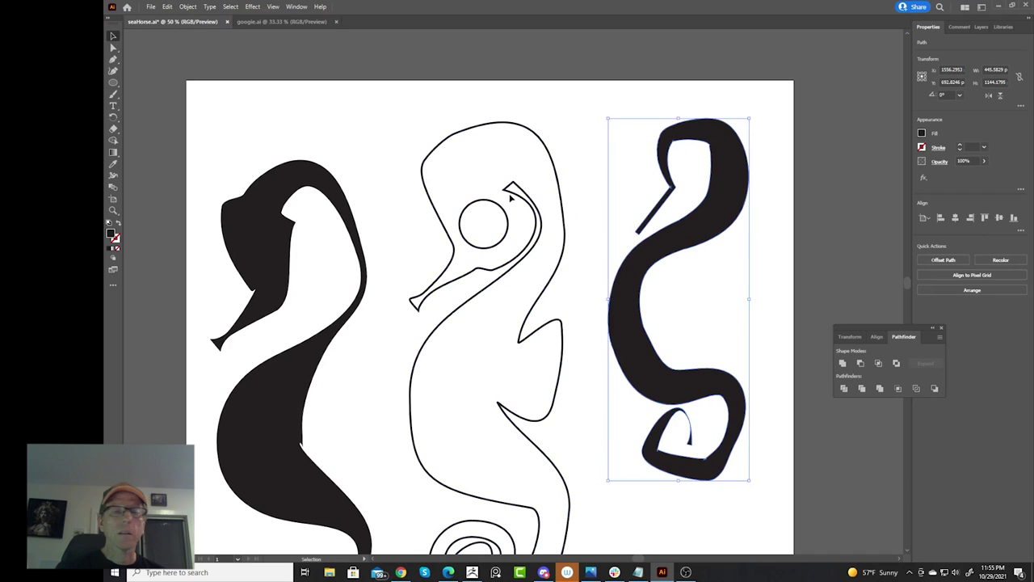
pyautogui.click(708, 256)
pyautogui.click(665, 239)
pyautogui.click(183, 5)
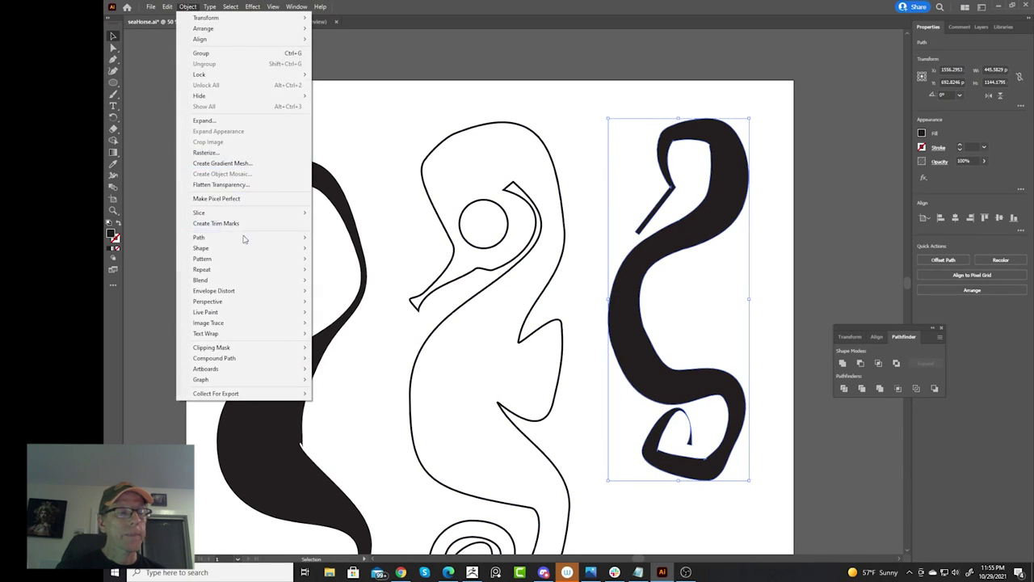
pyautogui.moveTo(244, 239)
pyautogui.click(380, 301)
pyautogui.moveTo(479, 304); pyautogui.dragTo(474, 303)
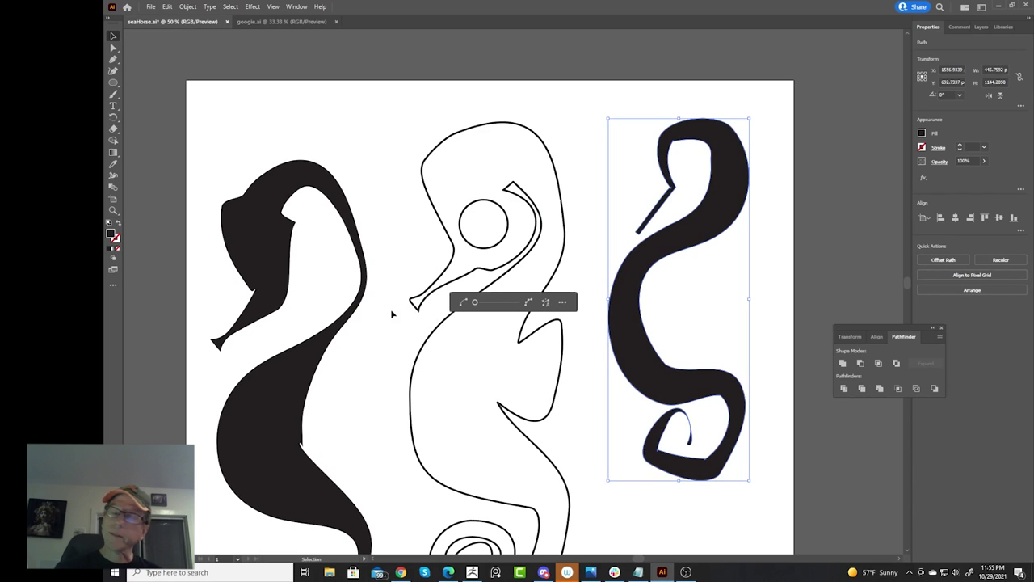
# Undo the simplification and the earlier downward move of the outlined seahorse.
pyautogui.click(433, 208)
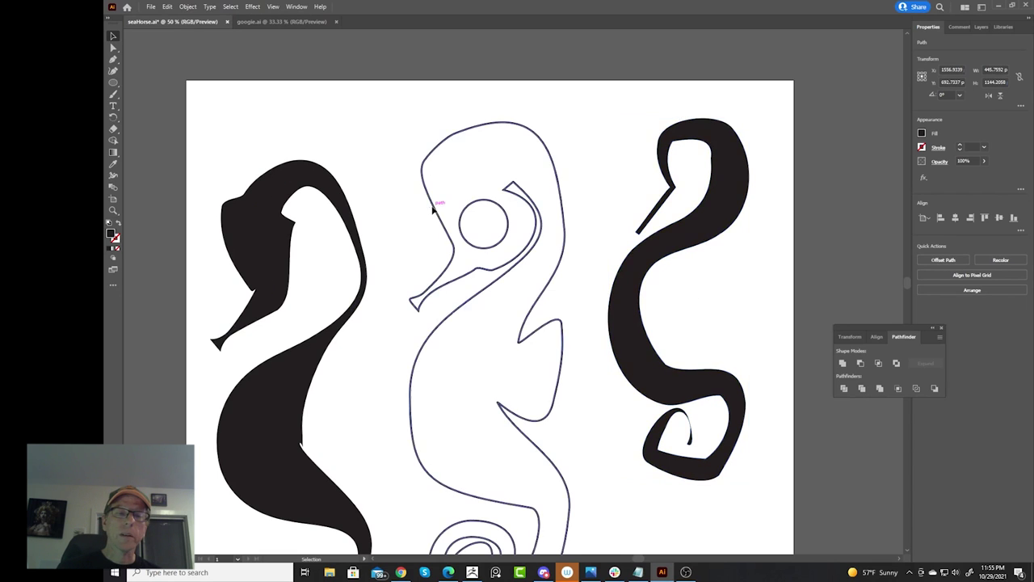
pyautogui.click(433, 209)
pyautogui.hotkey('ctrl', 'z')
pyautogui.hotkey('ctrl', 'z')
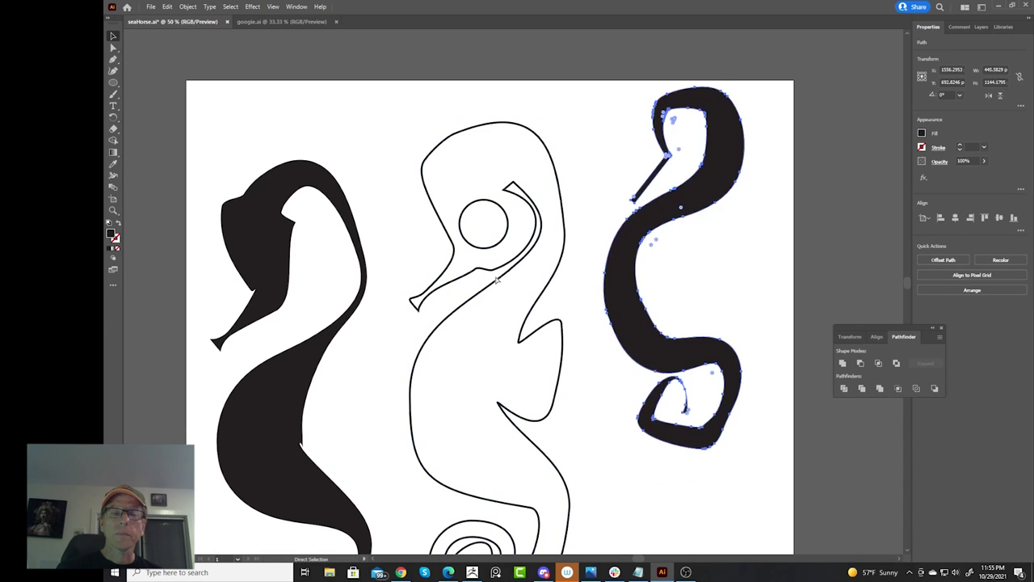
# Examine the Export Selection settings for the outlined seahorse with SVG as the format, and leave them without exporting.
pyautogui.click(431, 215)
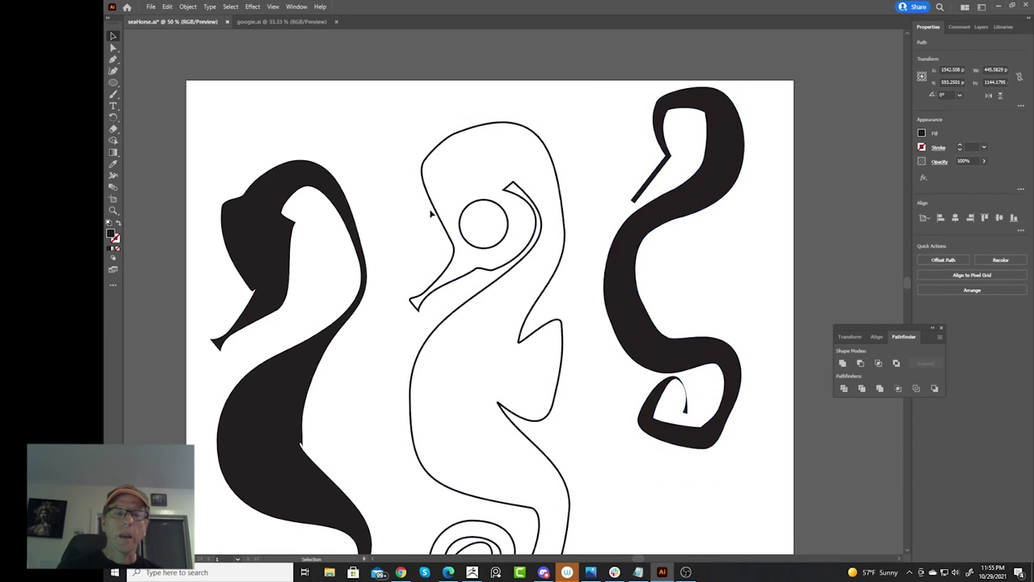
pyautogui.click(655, 210)
pyautogui.click(187, 6)
pyautogui.moveTo(143, 5)
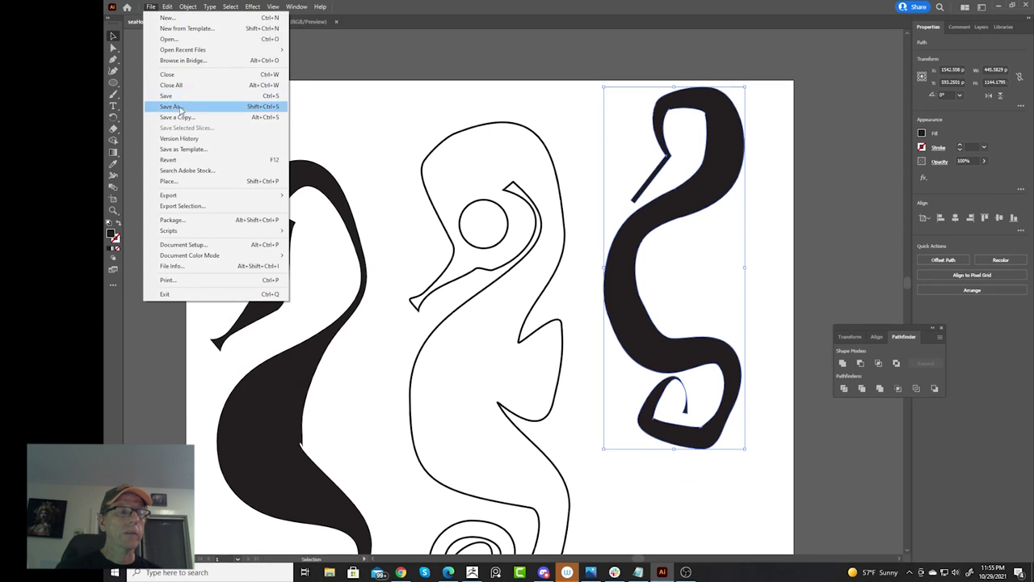
pyautogui.click(198, 207)
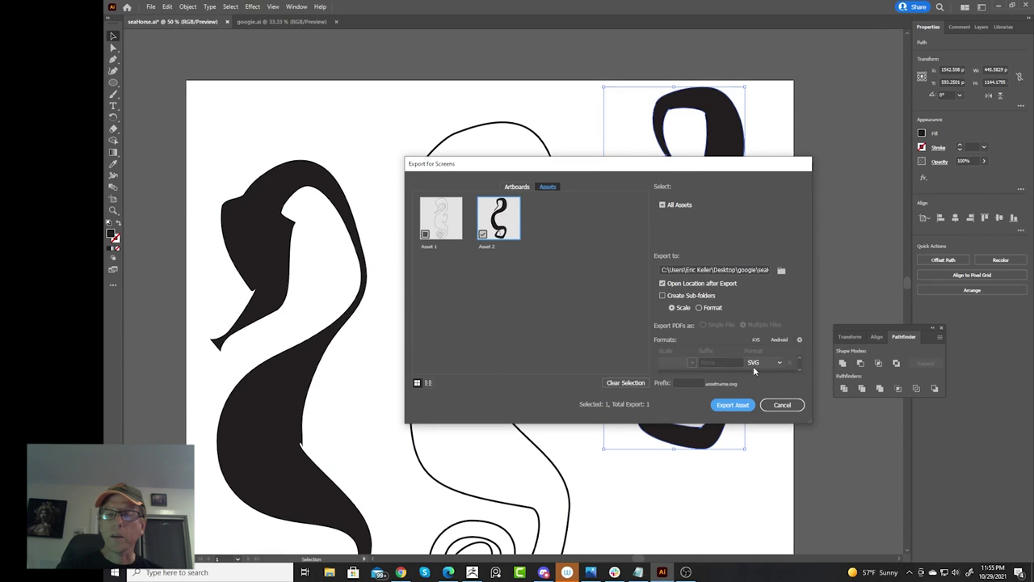
pyautogui.click(782, 405)
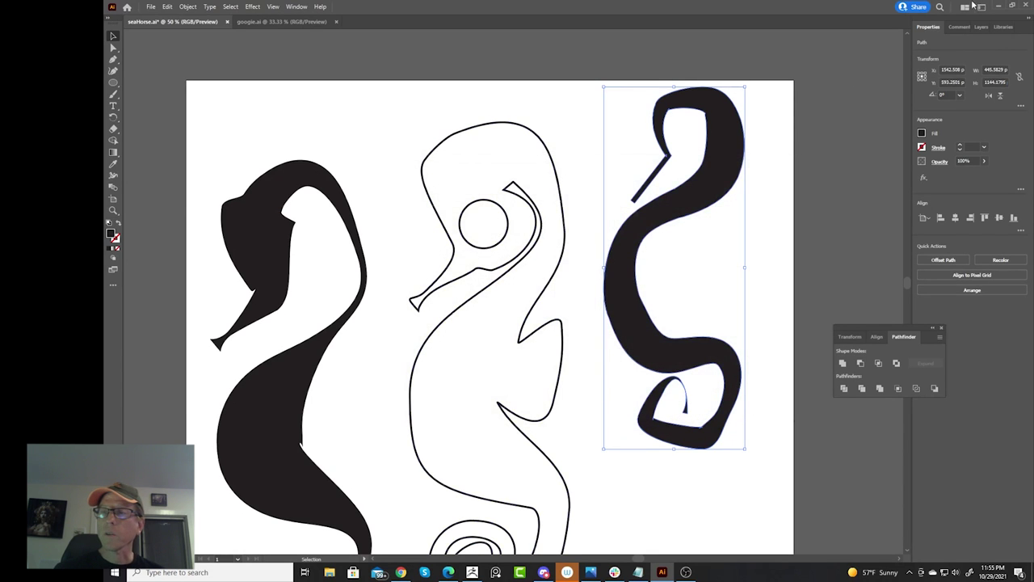
# Switch to ZBrush and make the PolyMesh3D star the active tool.
pyautogui.click(997, 7)
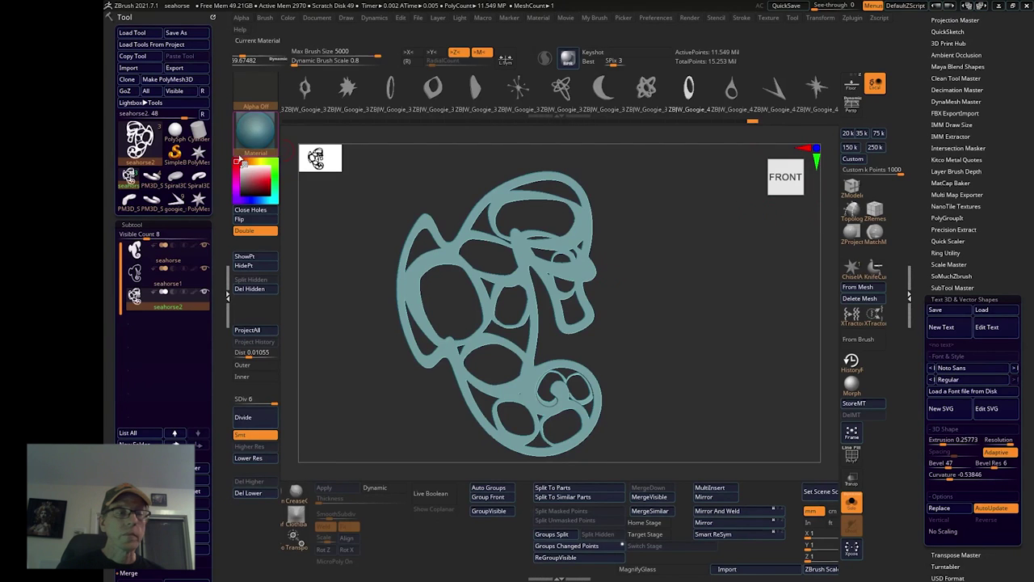
pyautogui.click(198, 153)
pyautogui.moveTo(525, 263); pyautogui.dragTo(554, 211)
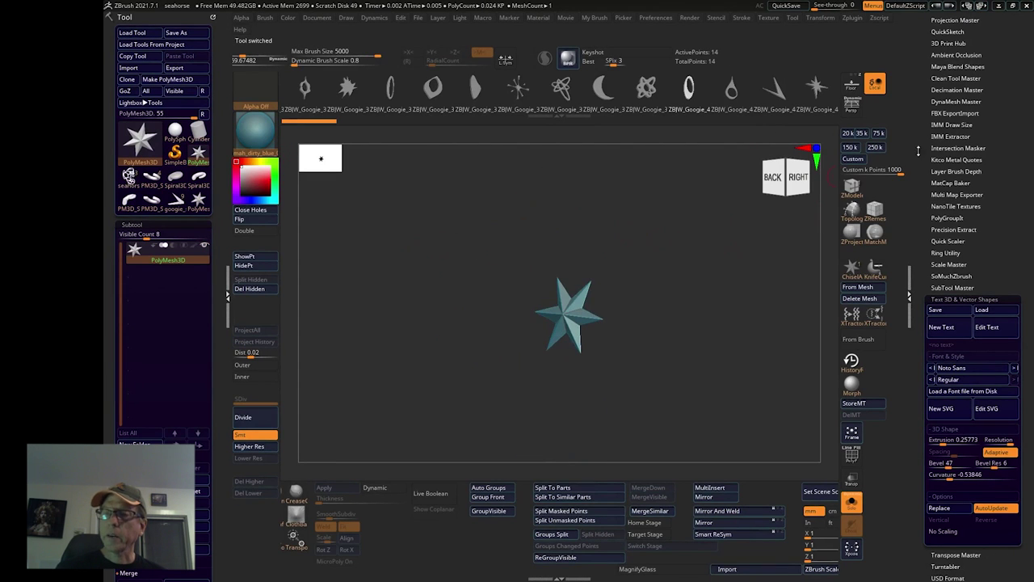
# Create a 3D vector shape from the seaHorse SVG file in the googie folder and frame it facing the viewer.
pyautogui.moveTo(921, 125); pyautogui.dragTo(923, 214)
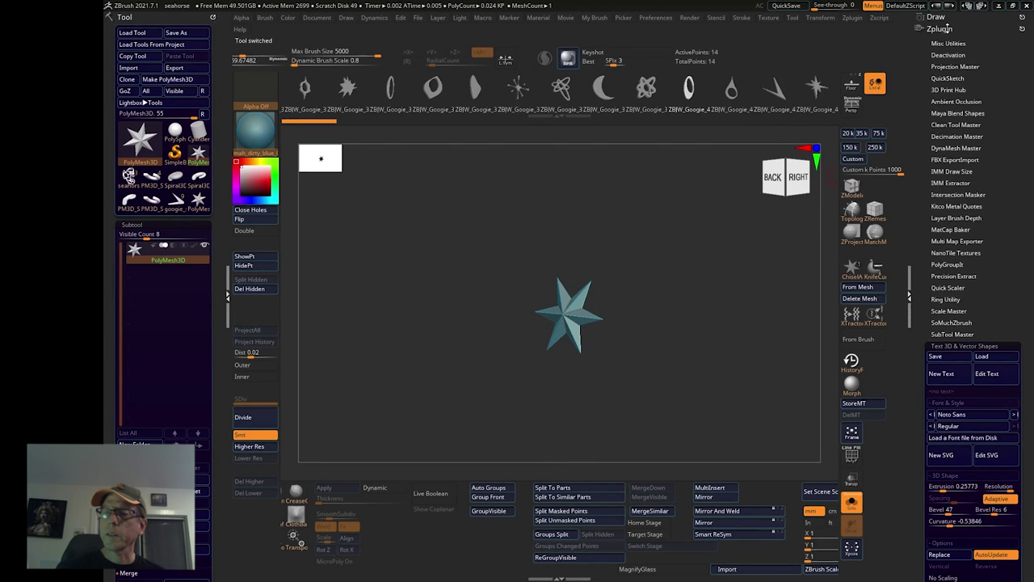
pyautogui.moveTo(925, 218); pyautogui.dragTo(918, 126)
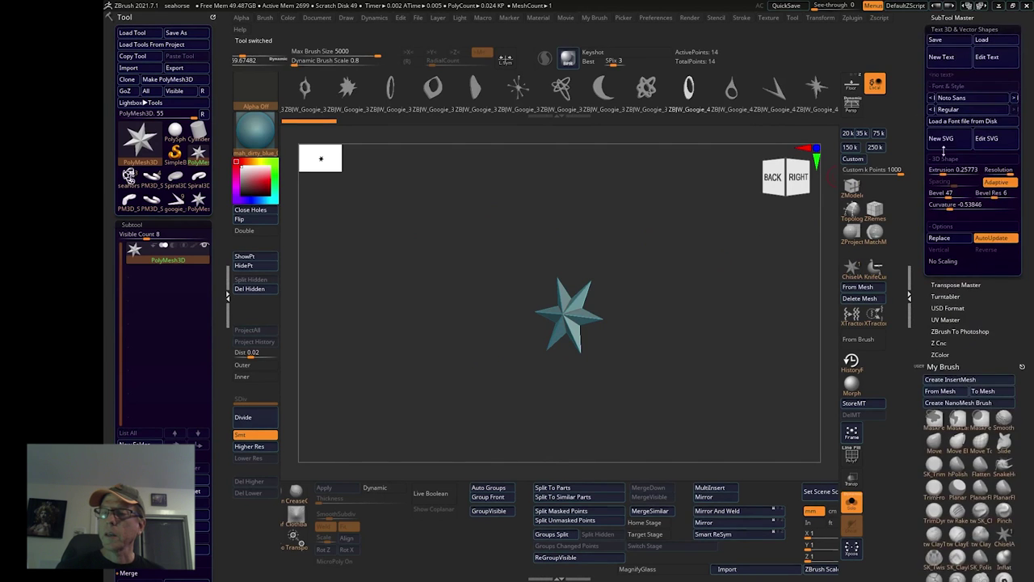
pyautogui.click(939, 139)
pyautogui.scroll(-2, 628, 270)
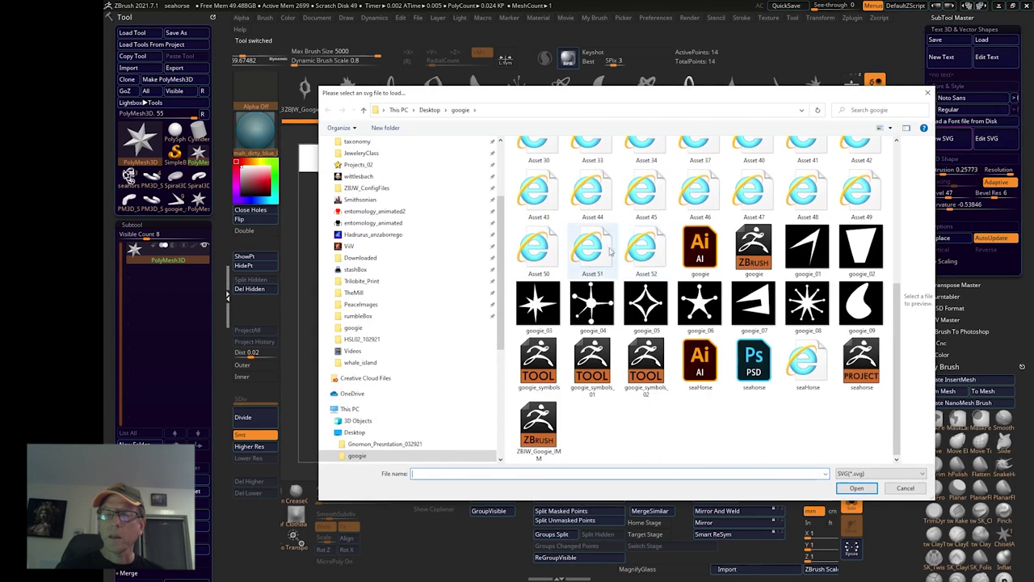
pyautogui.click(809, 367)
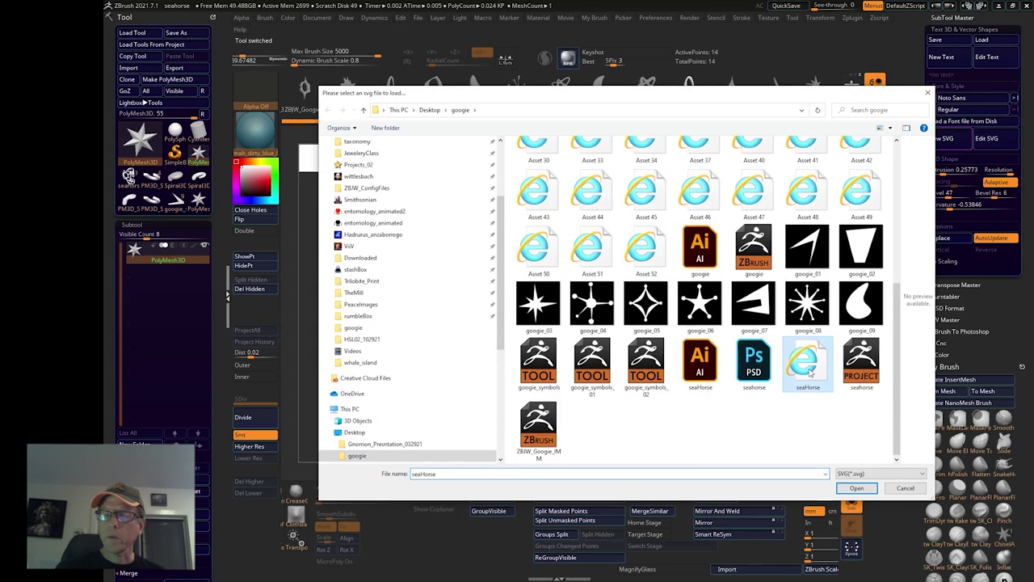
pyautogui.click(871, 490)
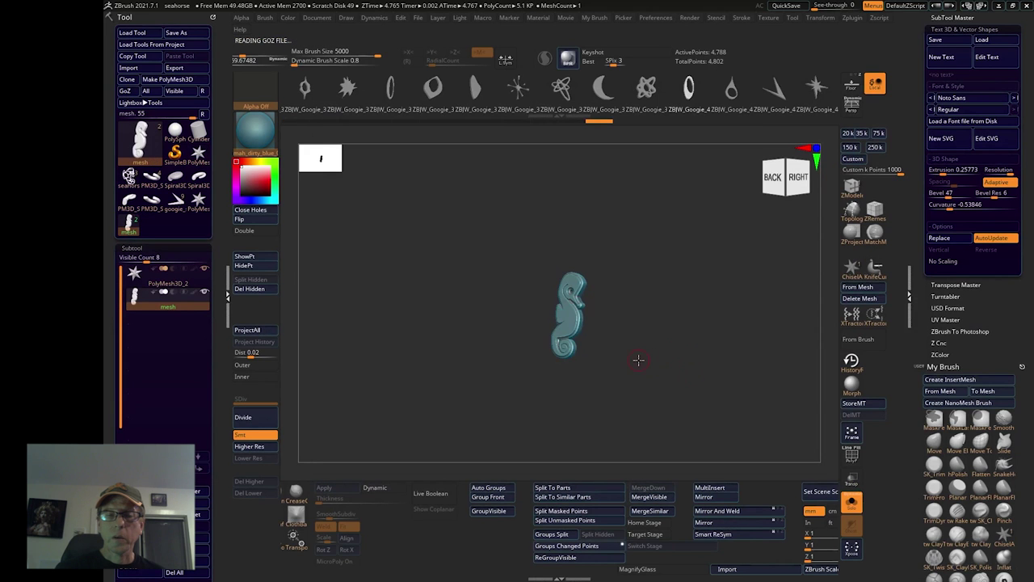
pyautogui.press('f')
pyautogui.moveTo(774, 397); pyautogui.dragTo(674, 345)
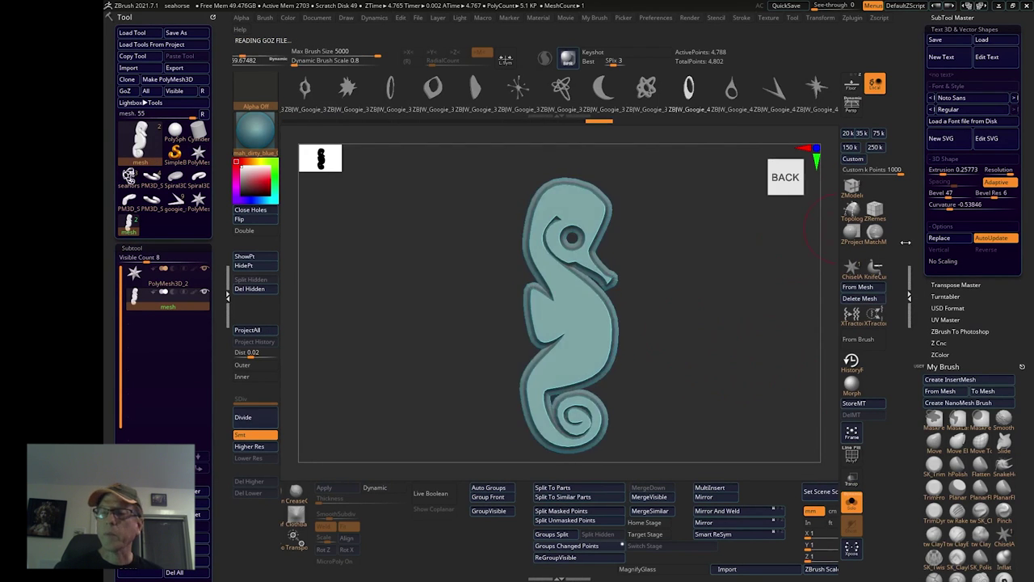
# Set the seahorse shape's extrusion to 0.20618 and lower its curve resolution to 2.
pyautogui.moveTo(920, 141); pyautogui.dragTo(939, 299)
pyautogui.moveTo(738, 327); pyautogui.dragTo(692, 334)
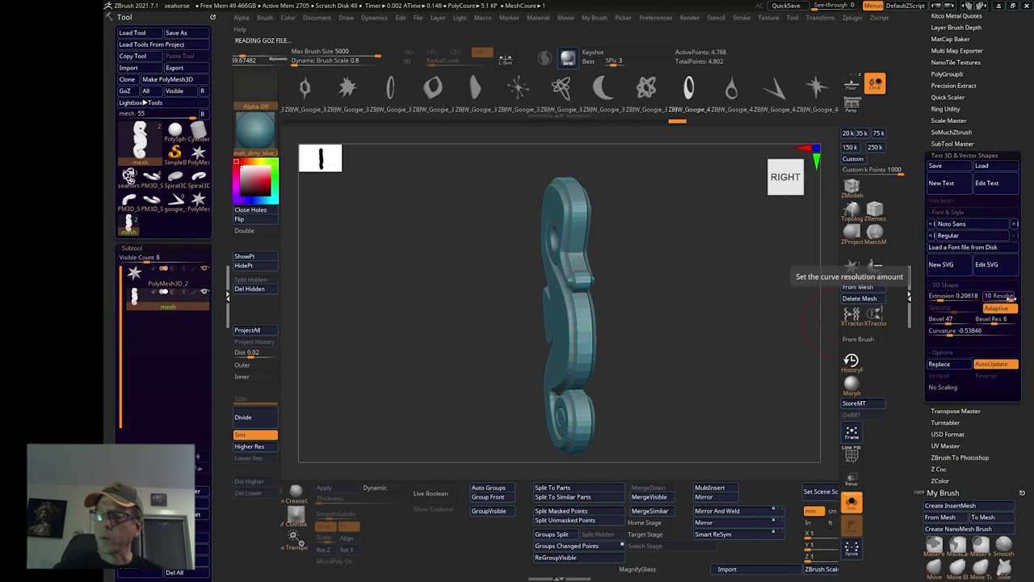
pyautogui.moveTo(999, 296); pyautogui.dragTo(912, 299)
pyautogui.keyDown('shift'); pyautogui.moveTo(775, 296); pyautogui.dragTo(689, 306); pyautogui.keyUp('shift')
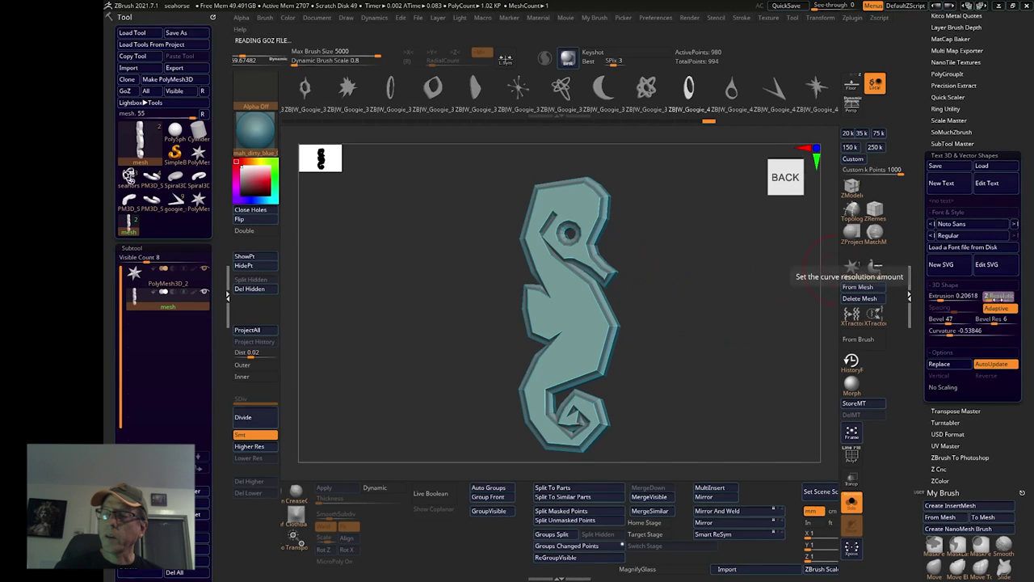
# Raise the seahorse's curve resolution to 10, and set its bevel to 53 and curvature to -0.6568.
pyautogui.moveTo(996, 297); pyautogui.dragTo(1020, 296)
pyautogui.moveTo(731, 302); pyautogui.dragTo(719, 312)
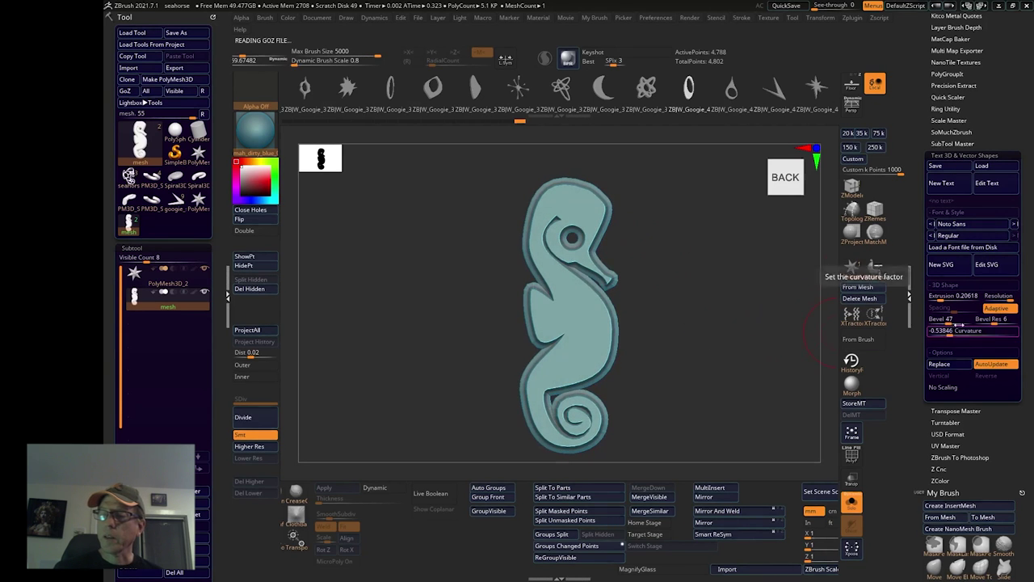
pyautogui.moveTo(947, 319)
pyautogui.mouseDown()
pyautogui.moveTo(972, 337)
pyautogui.moveTo(937, 331)
pyautogui.moveTo(946, 331)
pyautogui.mouseUp()
pyautogui.moveTo(763, 356); pyautogui.dragTo(719, 330)
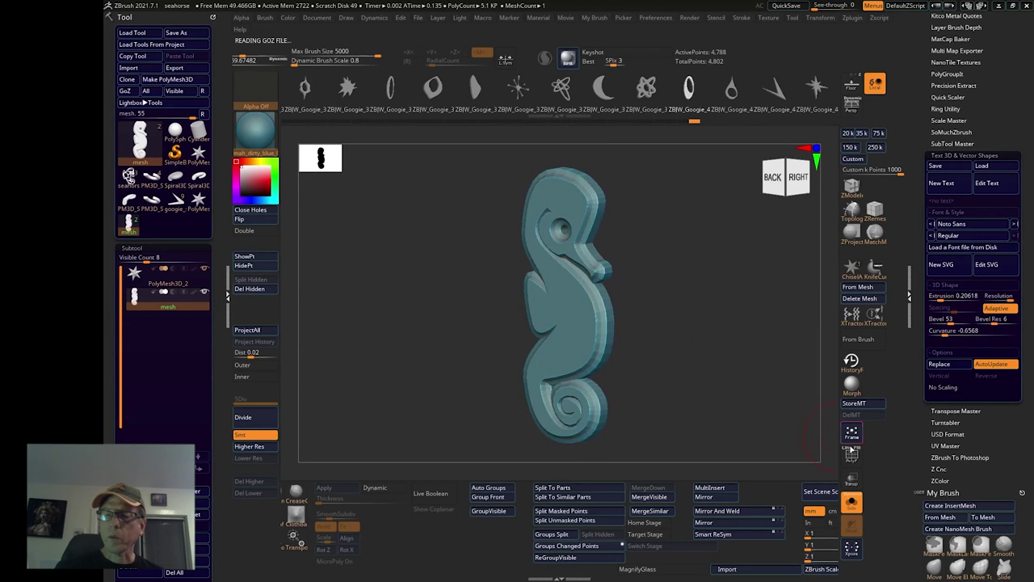
# Show the polyframe to examine the seahorse's topology and polygroups from several angles, and hide it again.
pyautogui.click(851, 452)
pyautogui.moveTo(716, 385); pyautogui.dragTo(693, 341)
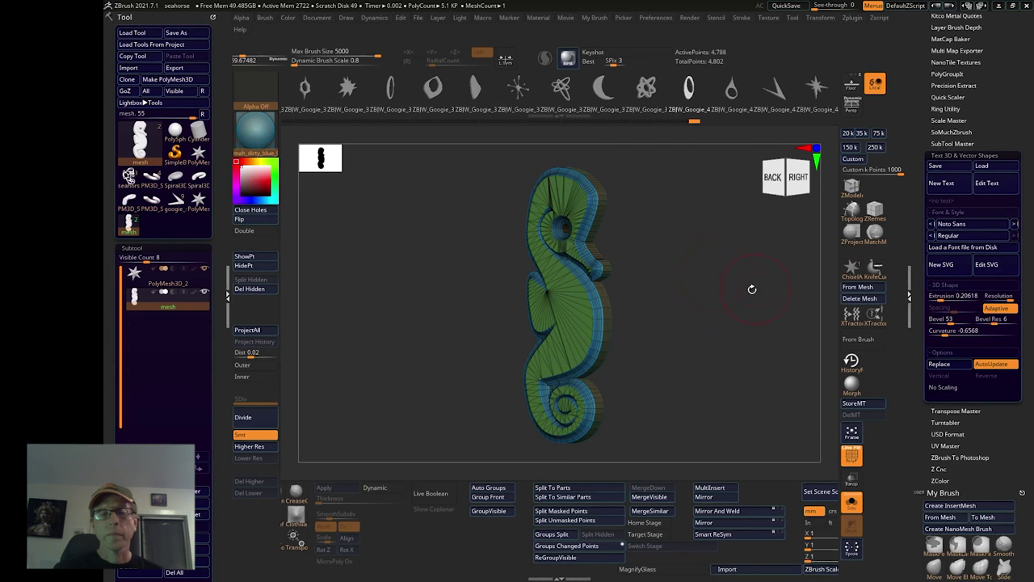
pyautogui.moveTo(742, 290); pyautogui.dragTo(817, 433)
pyautogui.click(852, 457)
pyautogui.moveTo(732, 388); pyautogui.dragTo(719, 366)
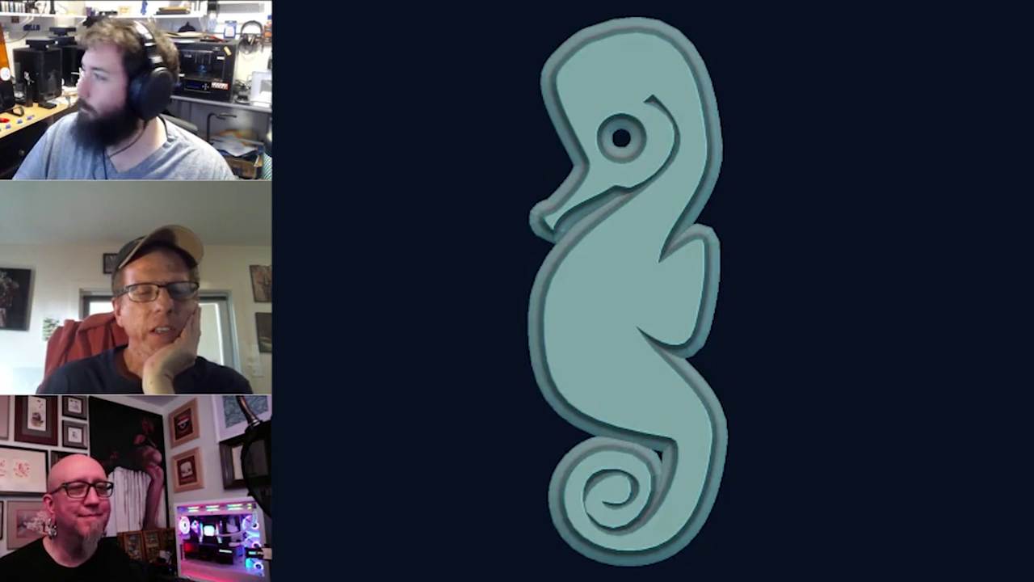
pyautogui.click(981, 387)
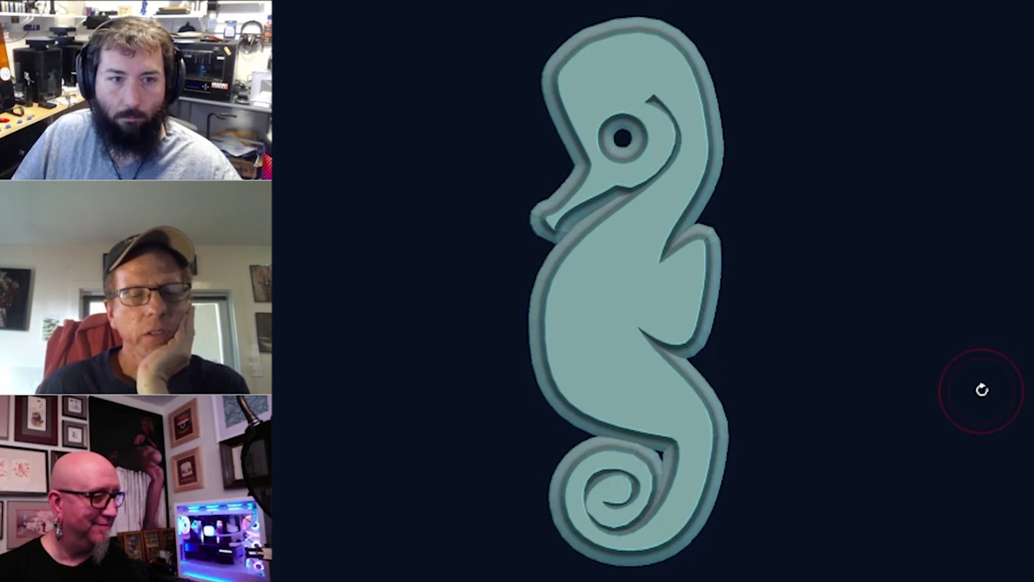